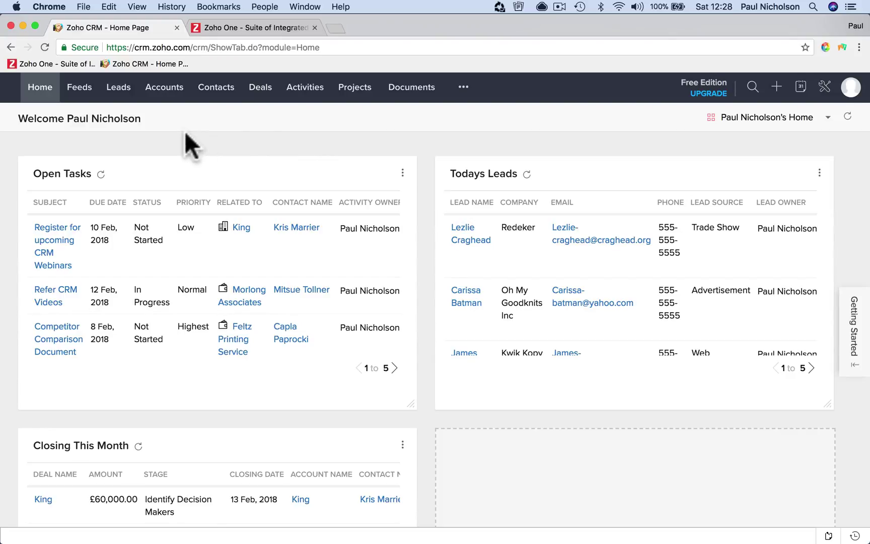
Browse the All Feeds, Followed by me and Dormant Records feed views, then show all leads
{"action": "left_click", "coordinate": [80, 91]}
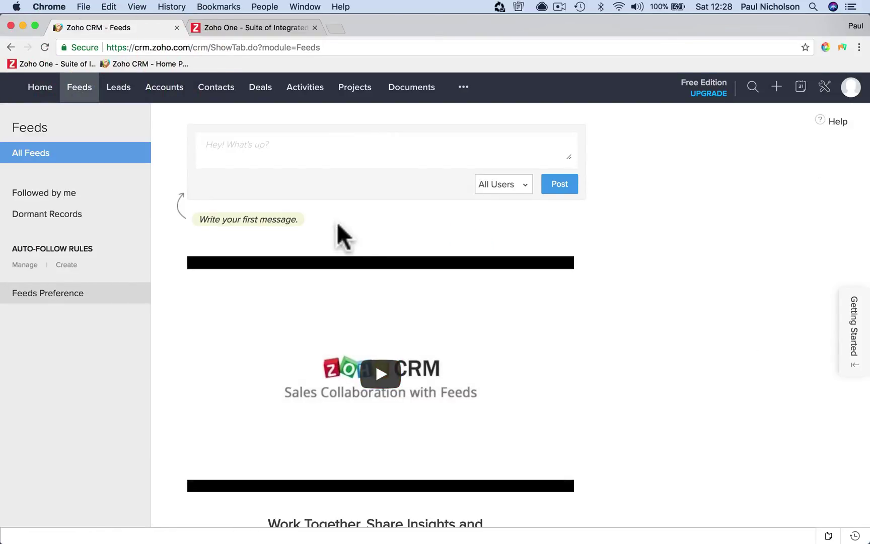
{"action": "scroll", "coordinate": [337, 222], "scroll_direction": "down", "scroll_amount": 5}
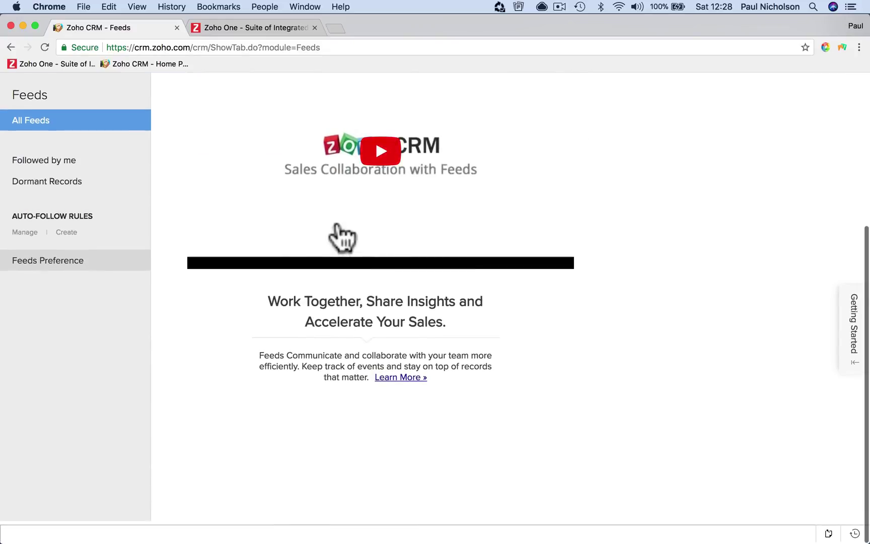
{"action": "scroll", "coordinate": [338, 222], "scroll_direction": "up", "scroll_amount": 5}
{"action": "left_click", "coordinate": [334, 143]}
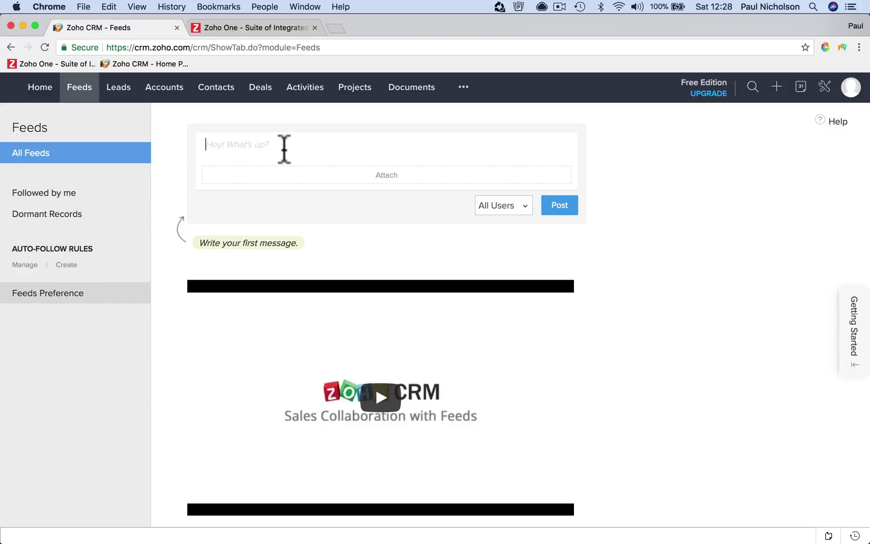
{"action": "left_click", "coordinate": [92, 187]}
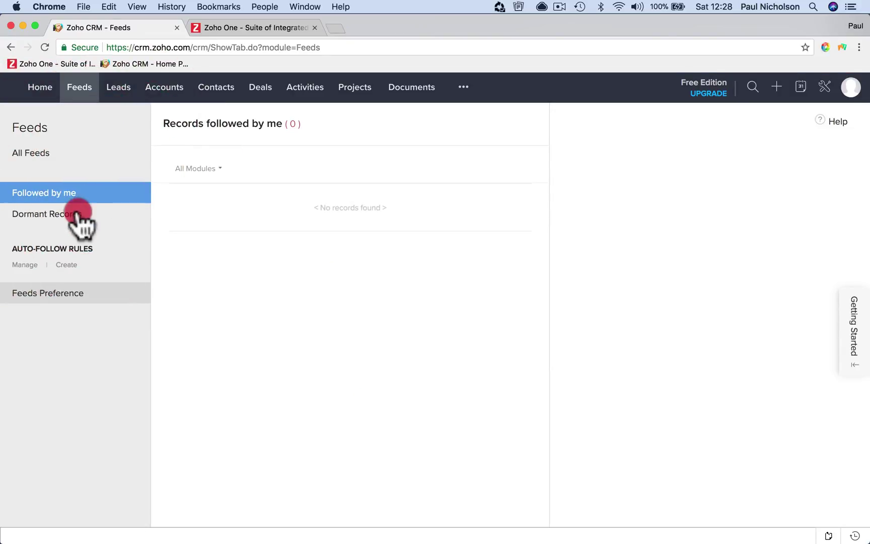
{"action": "left_click", "coordinate": [81, 215]}
{"action": "left_click", "coordinate": [77, 248]}
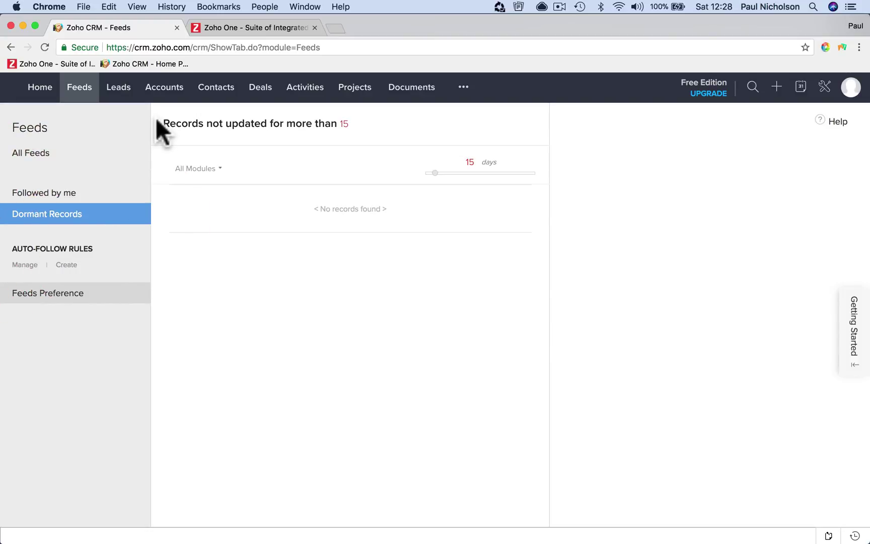
{"action": "left_click", "coordinate": [117, 93]}
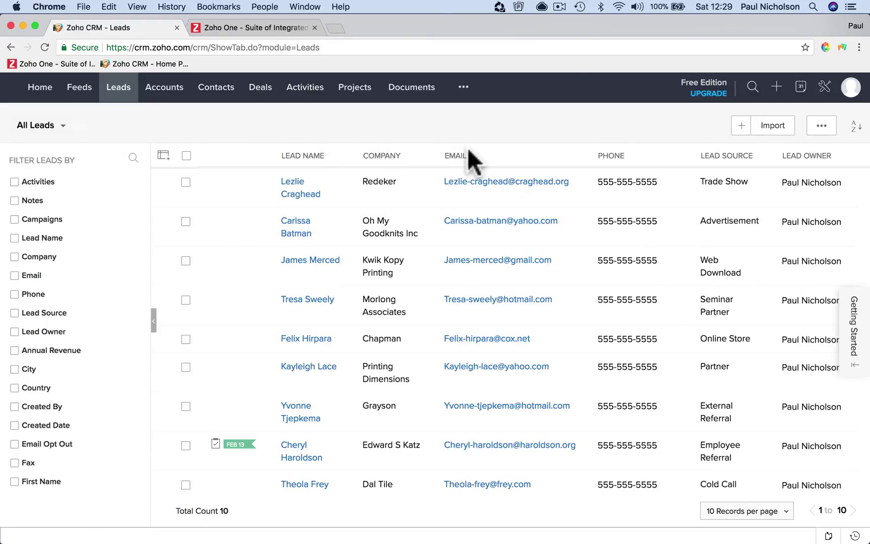
Start a new lead for company Dave & Mary with salutation Mr. and the contact's first and last name
{"action": "left_click", "coordinate": [740, 126]}
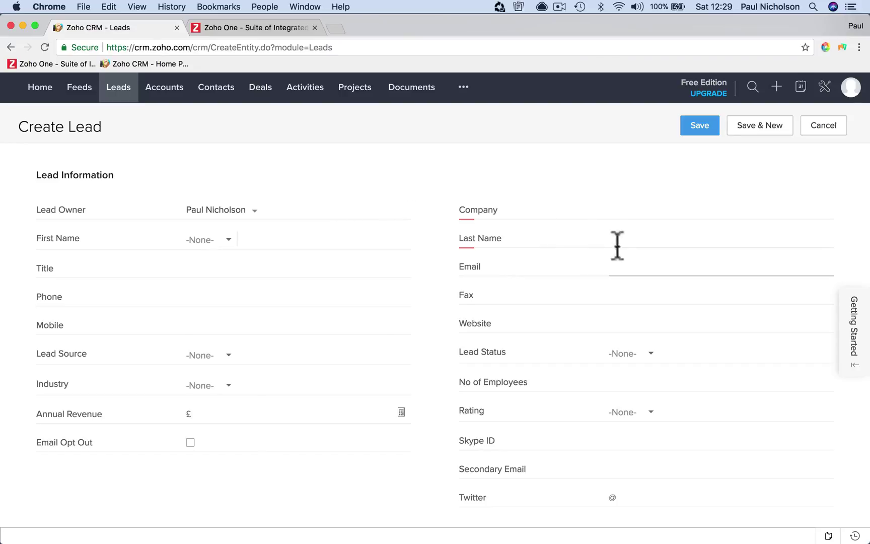
{"action": "left_click", "coordinate": [595, 208]}
{"action": "type", "text": "Dave"}
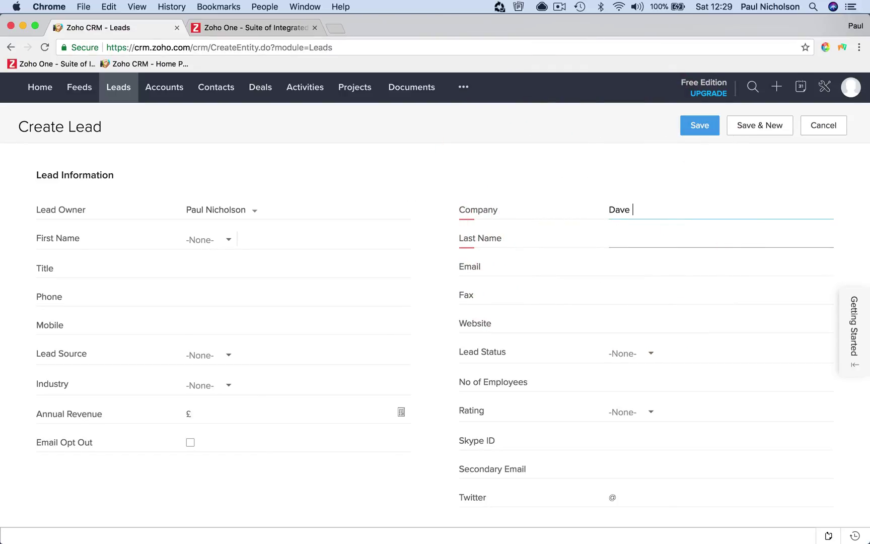
{"action": "type", "text": " & Mary"}
{"action": "key", "text": "Tab"}
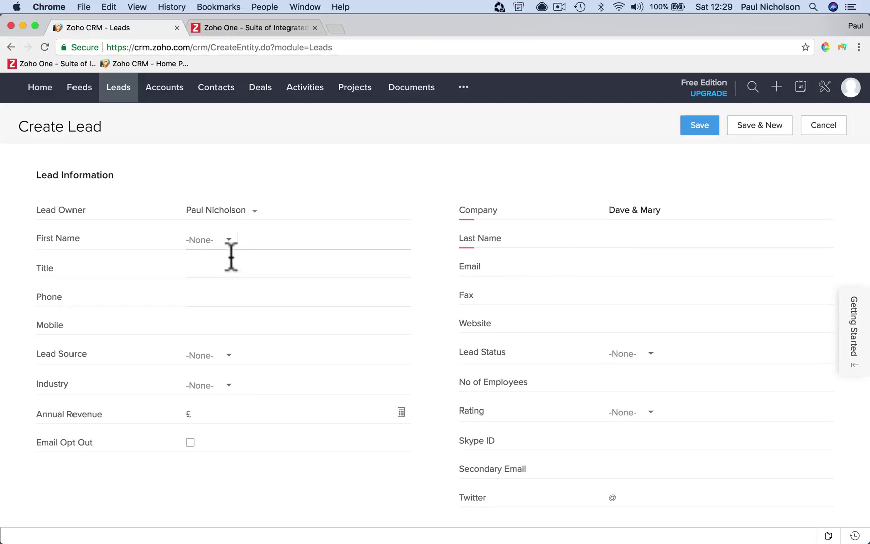
{"action": "left_click", "coordinate": [226, 241]}
{"action": "left_click", "coordinate": [216, 279]}
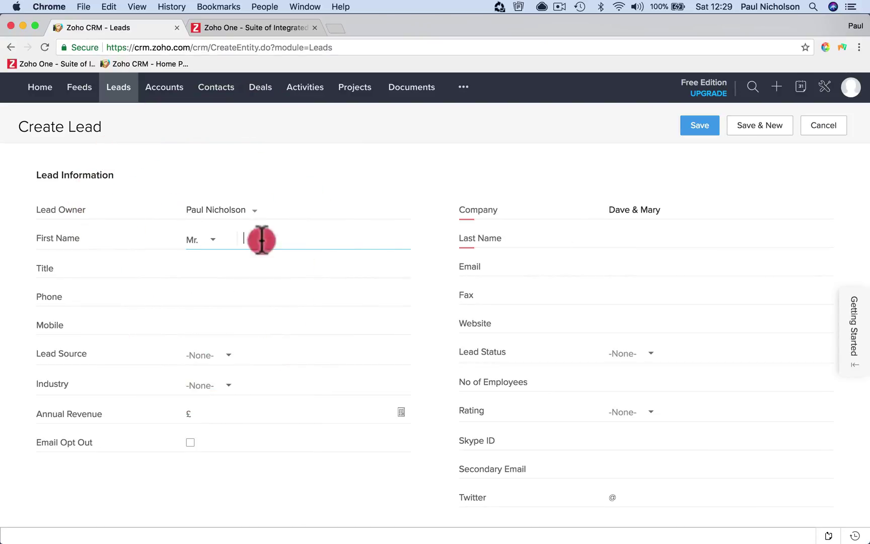
{"action": "key", "text": "Tab"}
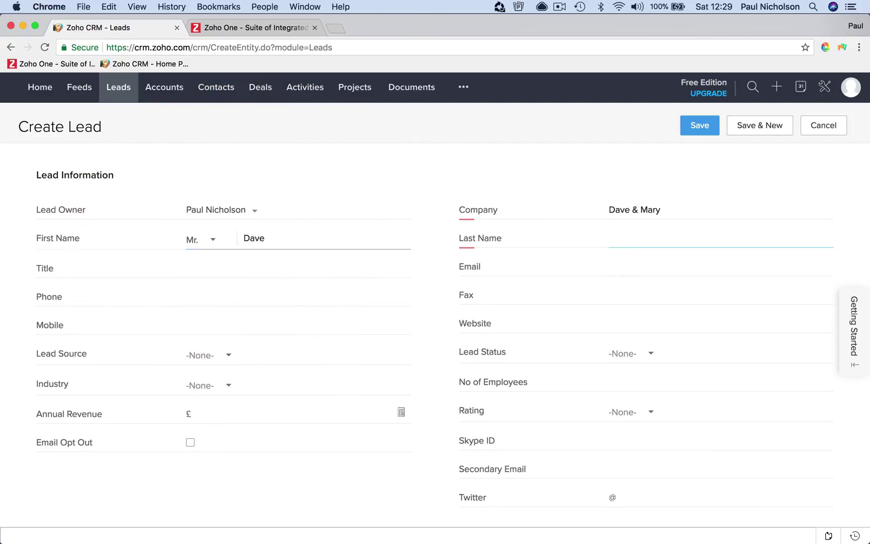
{"action": "key", "text": "Tab"}
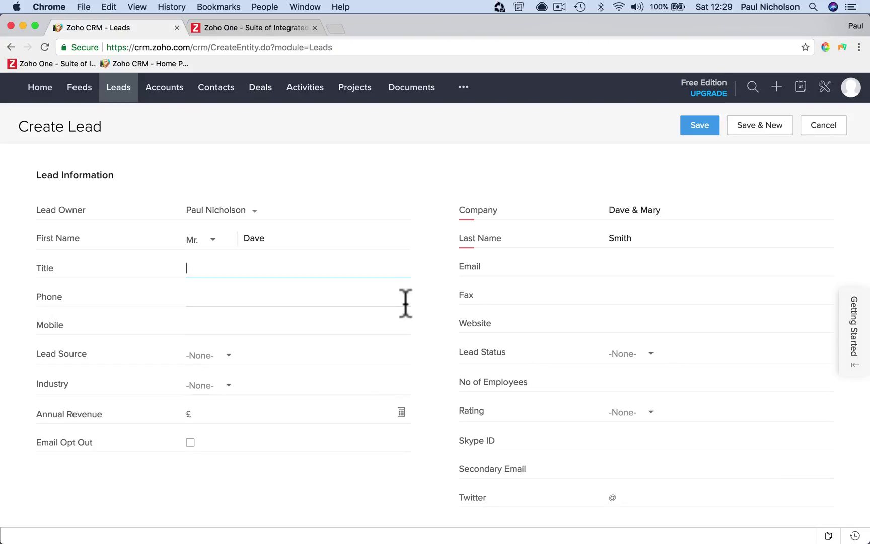
Add a description noting the brother's wedding in May and save the lead
{"action": "scroll", "coordinate": [406, 303], "scroll_direction": "down", "scroll_amount": 1}
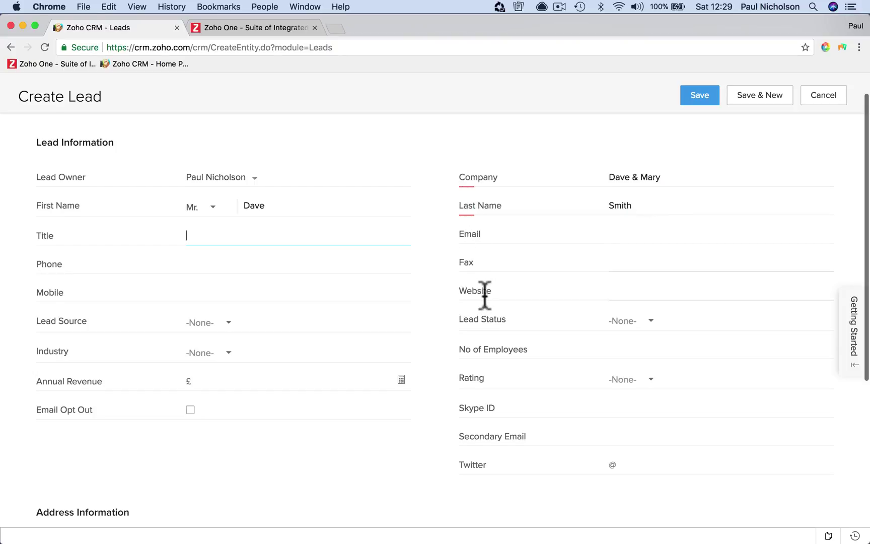
{"action": "scroll", "coordinate": [485, 296], "scroll_direction": "down", "scroll_amount": 5}
{"action": "left_click", "coordinate": [225, 443]}
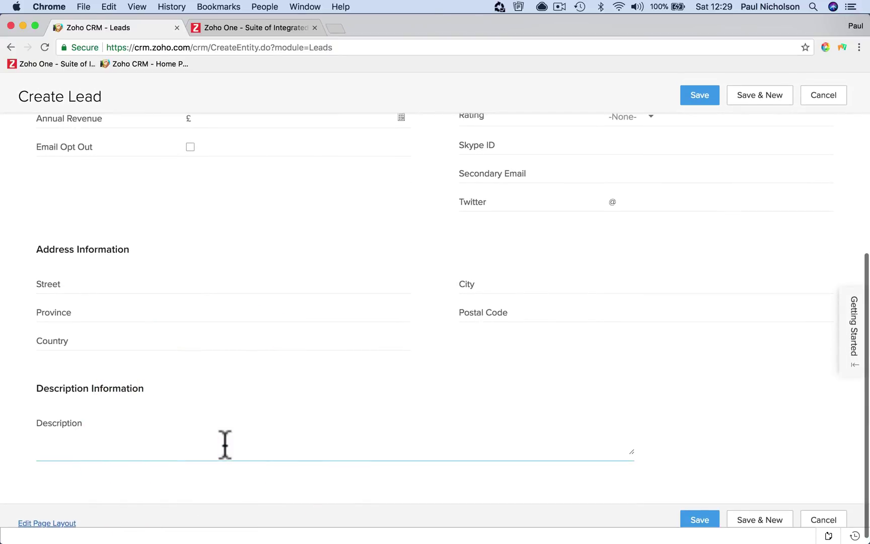
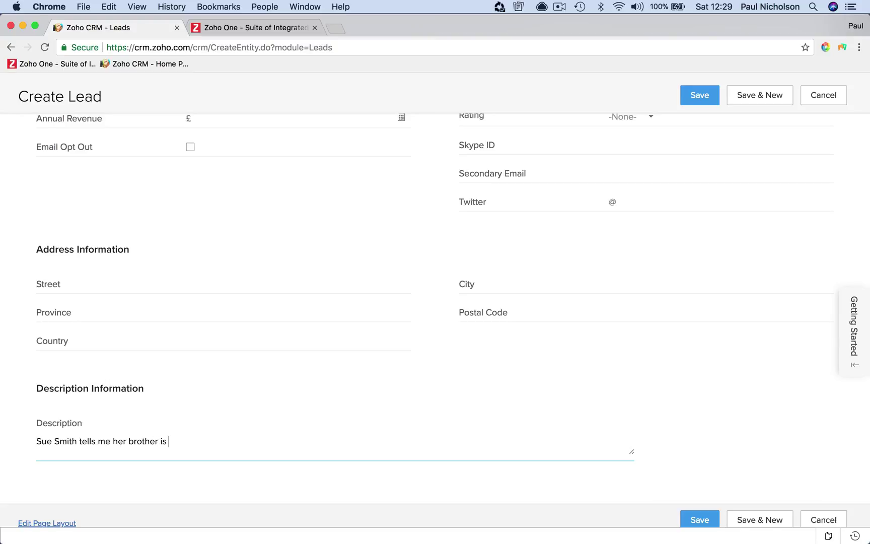
{"action": "type", "text": "getting married in May."}
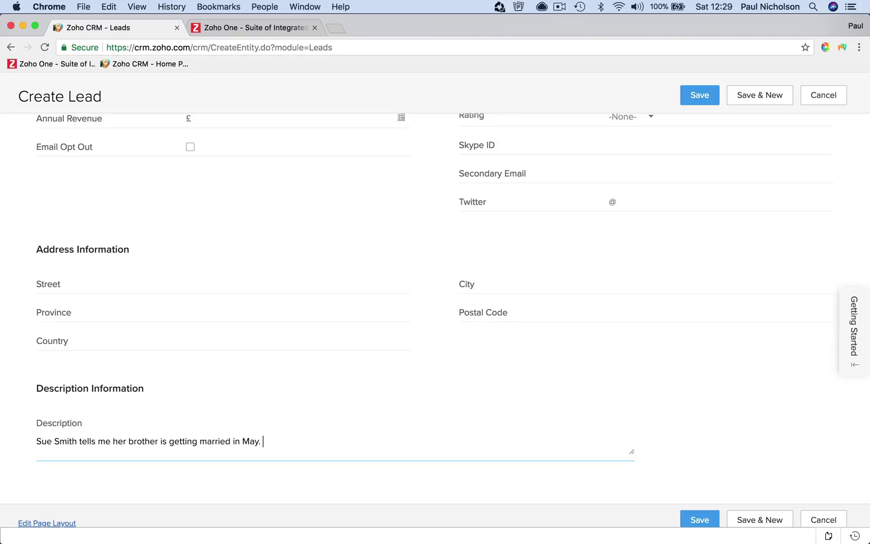
{"action": "left_click", "coordinate": [689, 519]}
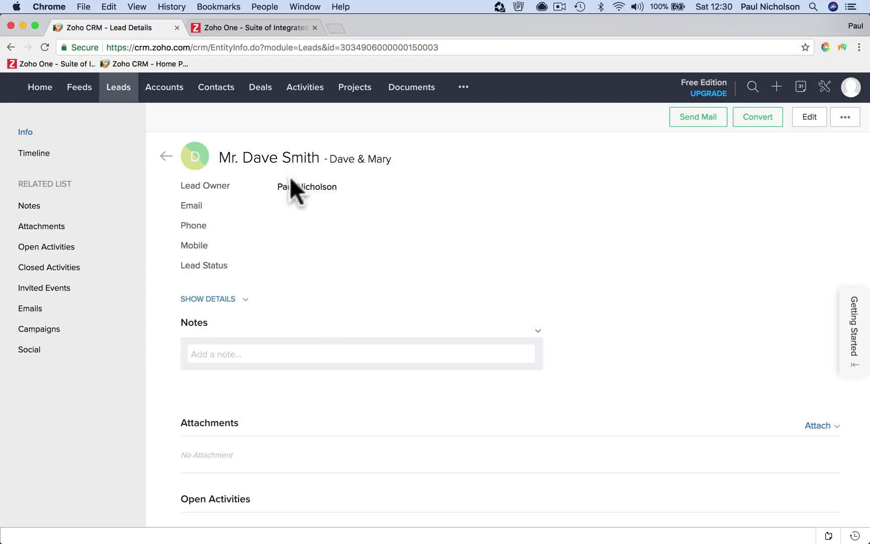
Check the new lead in the Leads list, then view the Accounts, Contacts and Deals lists
{"action": "left_click", "coordinate": [118, 89]}
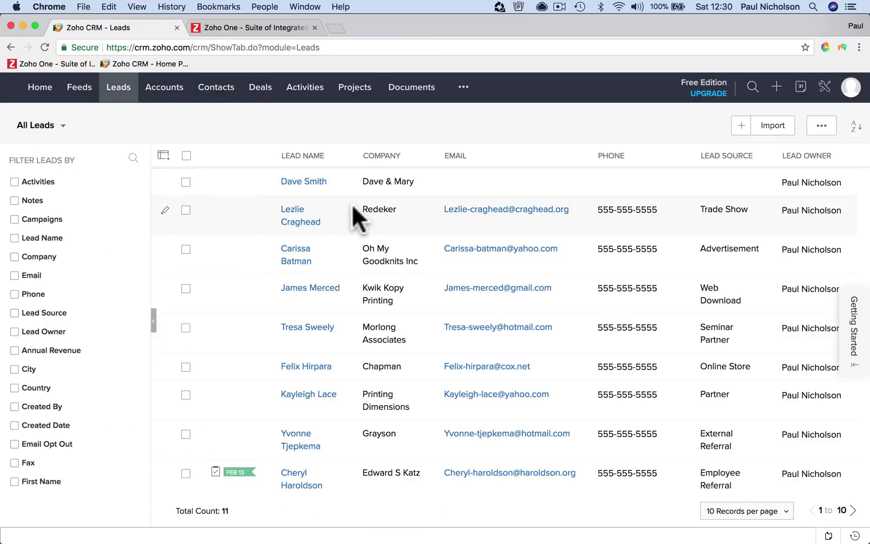
{"action": "left_click", "coordinate": [169, 93]}
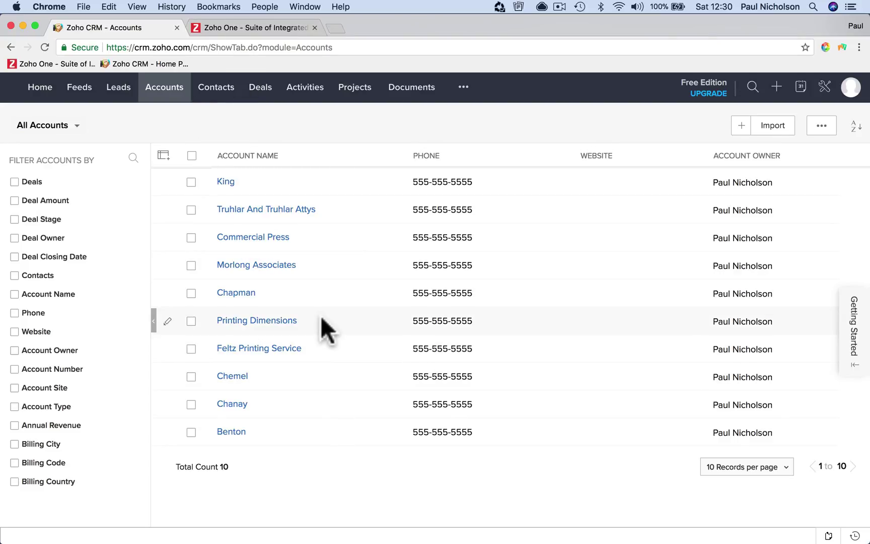
{"action": "left_click", "coordinate": [216, 94]}
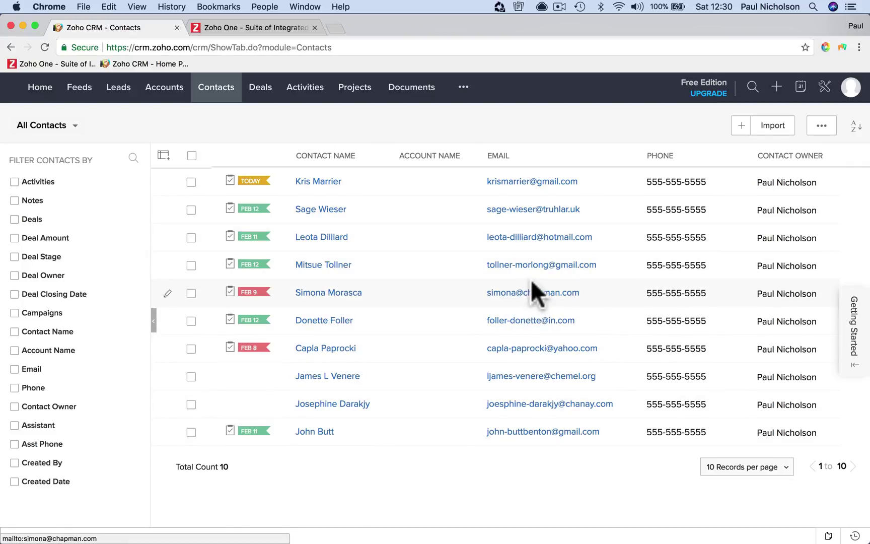
{"action": "scroll", "coordinate": [450, 326], "scroll_direction": "down", "scroll_amount": 1}
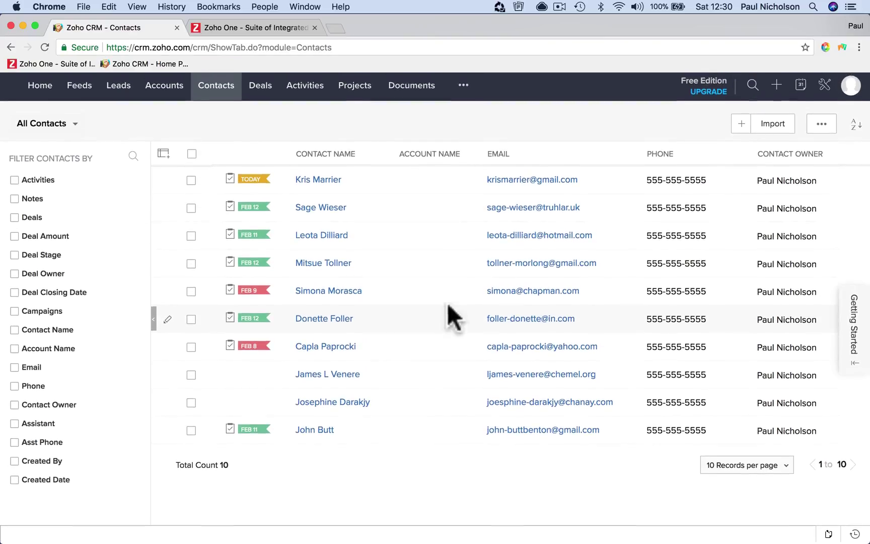
{"action": "scroll", "coordinate": [420, 327], "scroll_direction": "up", "scroll_amount": 1}
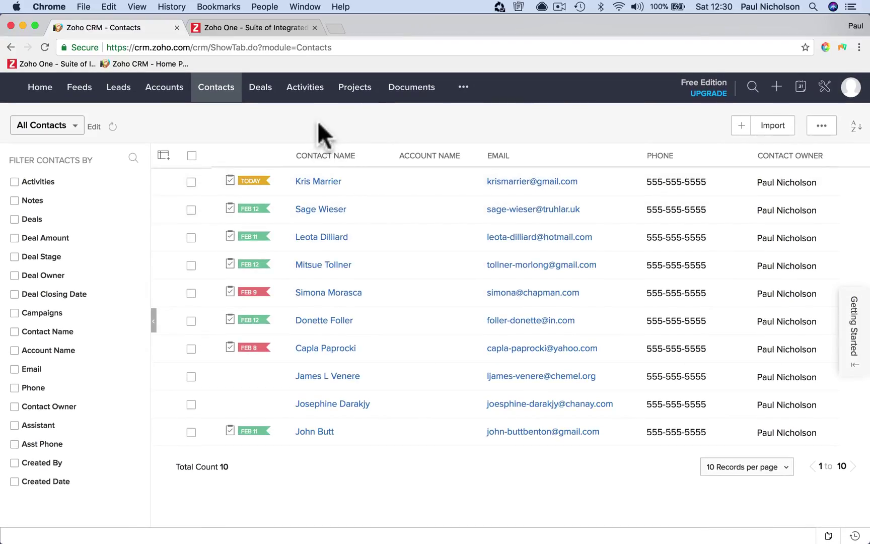
{"action": "left_click", "coordinate": [275, 98]}
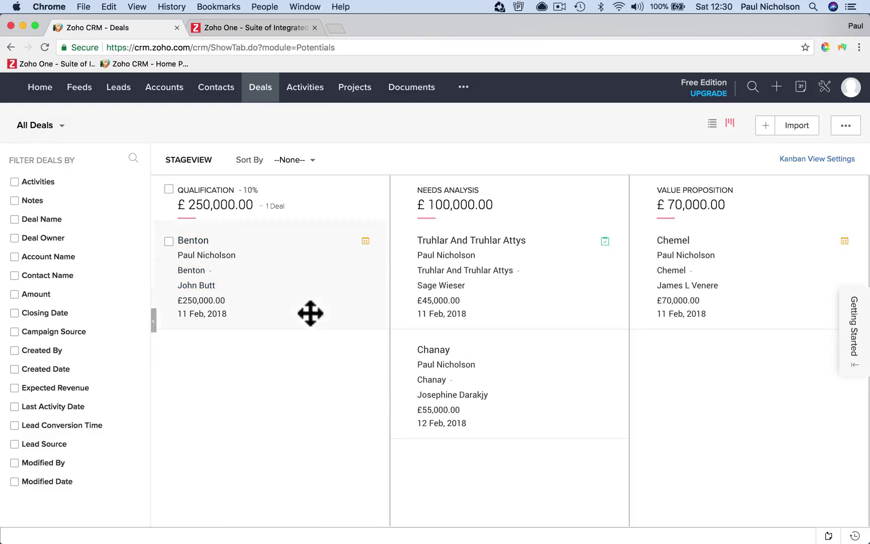
Scroll the Deals Kanban across to the Closed Won column, then switch to Activities
{"action": "scroll", "coordinate": [318, 284], "scroll_direction": "right", "scroll_amount": 10}
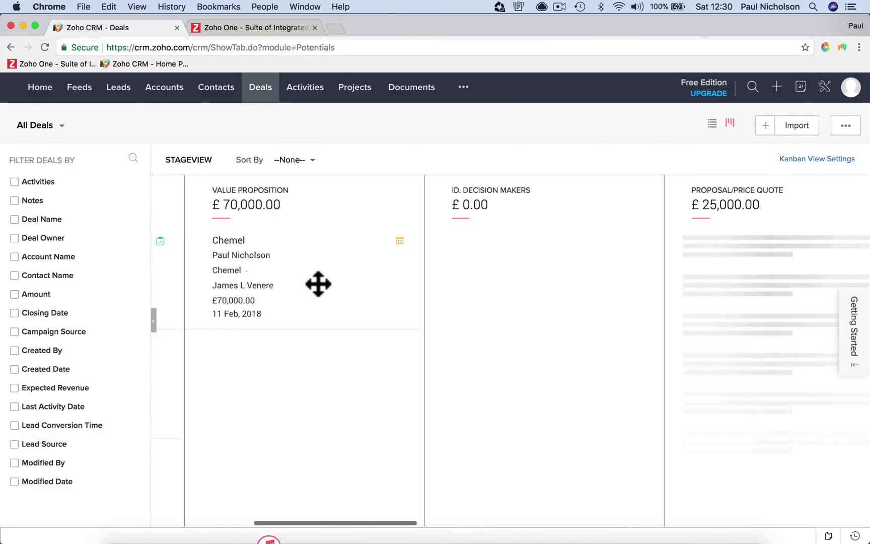
{"action": "scroll", "coordinate": [403, 300], "scroll_direction": "right", "scroll_amount": 6}
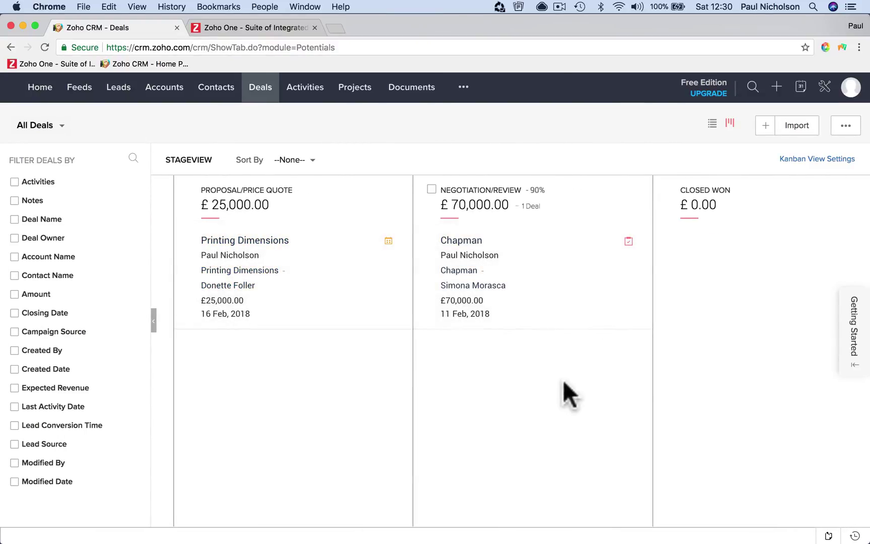
{"action": "scroll", "coordinate": [563, 380], "scroll_direction": "left", "scroll_amount": 10}
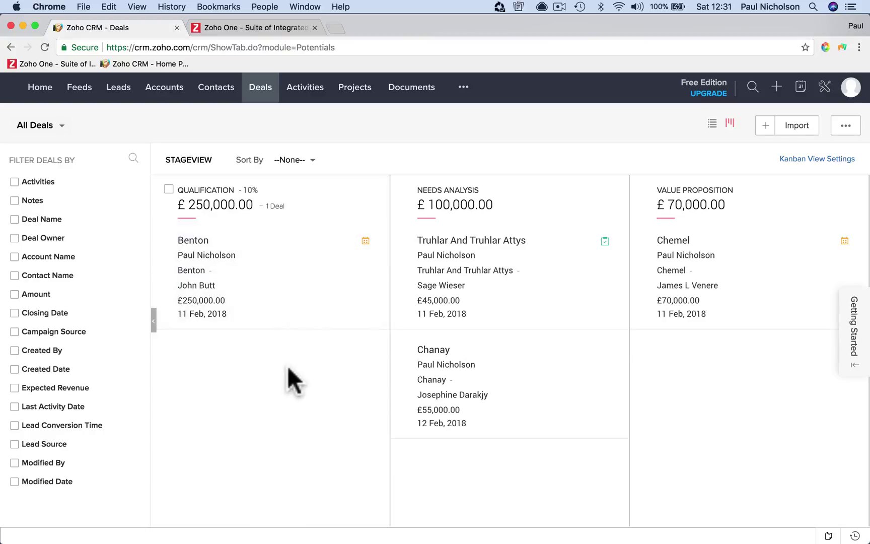
{"action": "scroll", "coordinate": [288, 368], "scroll_direction": "right", "scroll_amount": 10}
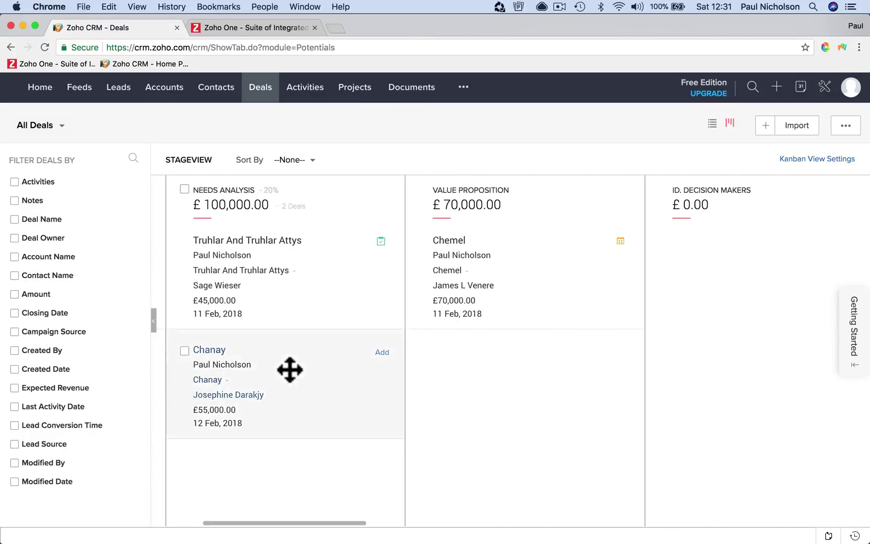
{"action": "scroll", "coordinate": [290, 370], "scroll_direction": "right", "scroll_amount": 5}
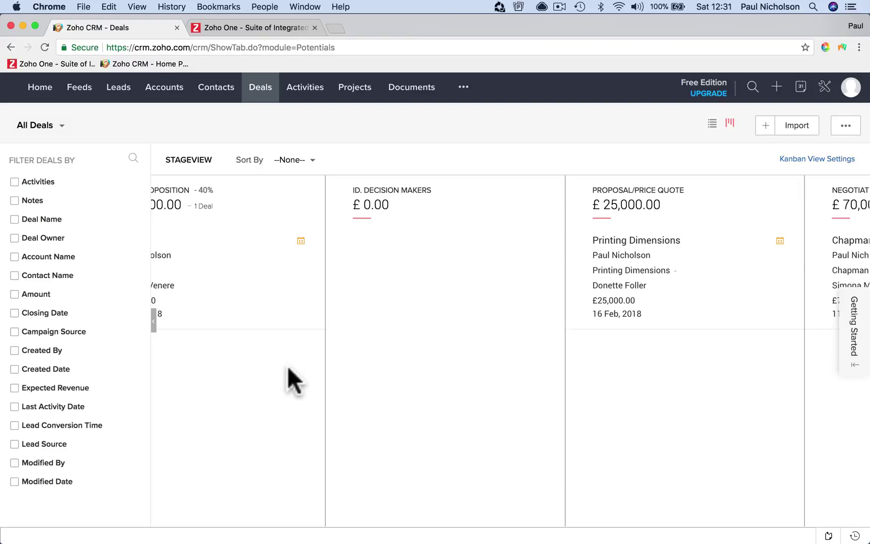
{"action": "scroll", "coordinate": [418, 336], "scroll_direction": "right", "scroll_amount": 8}
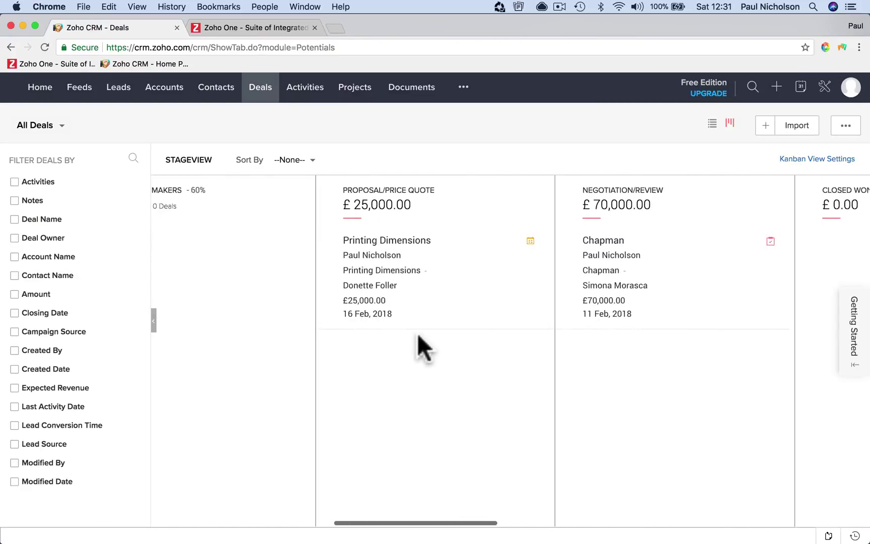
{"action": "scroll", "coordinate": [418, 336], "scroll_direction": "right", "scroll_amount": 9}
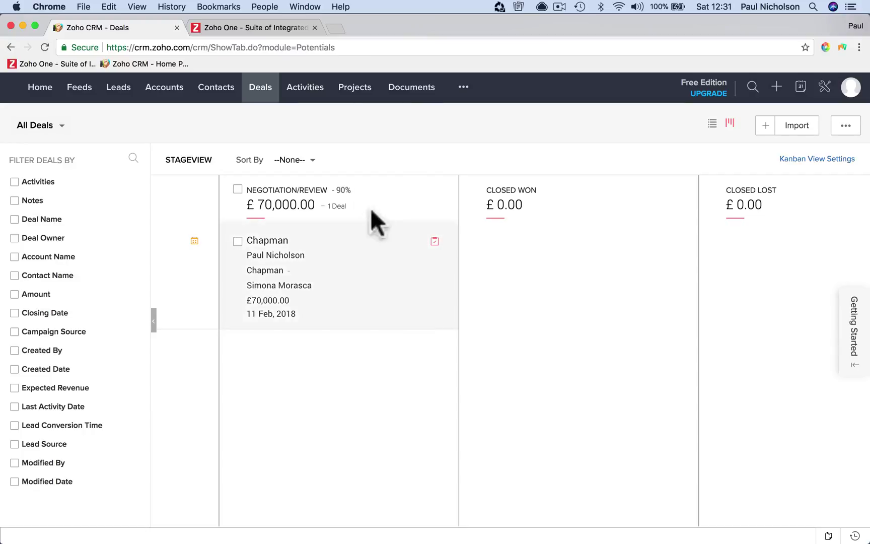
{"action": "scroll", "coordinate": [502, 311], "scroll_direction": "right", "scroll_amount": 2}
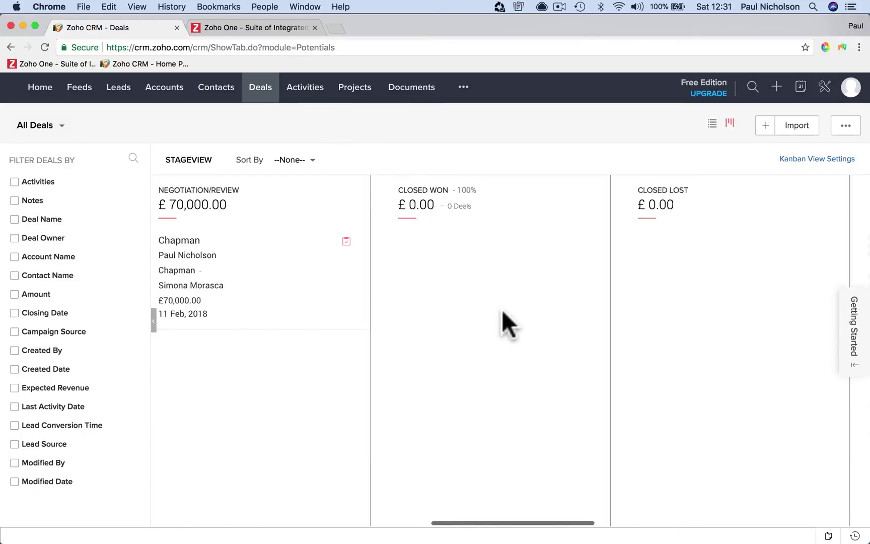
{"action": "scroll", "coordinate": [502, 309], "scroll_direction": "right", "scroll_amount": 7}
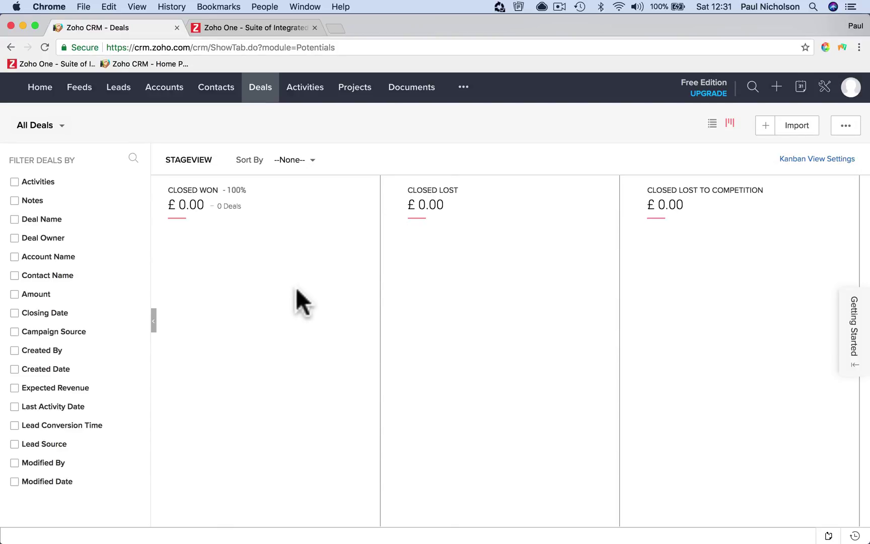
{"action": "left_click", "coordinate": [304, 89]}
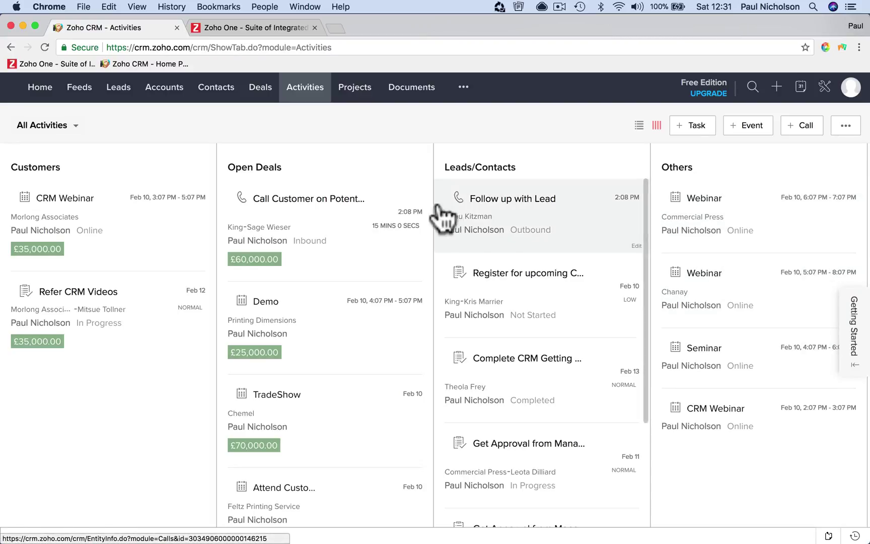
Go to the Projects tab to view its Unified Sales and Project Management introduction
{"action": "left_click", "coordinate": [353, 91]}
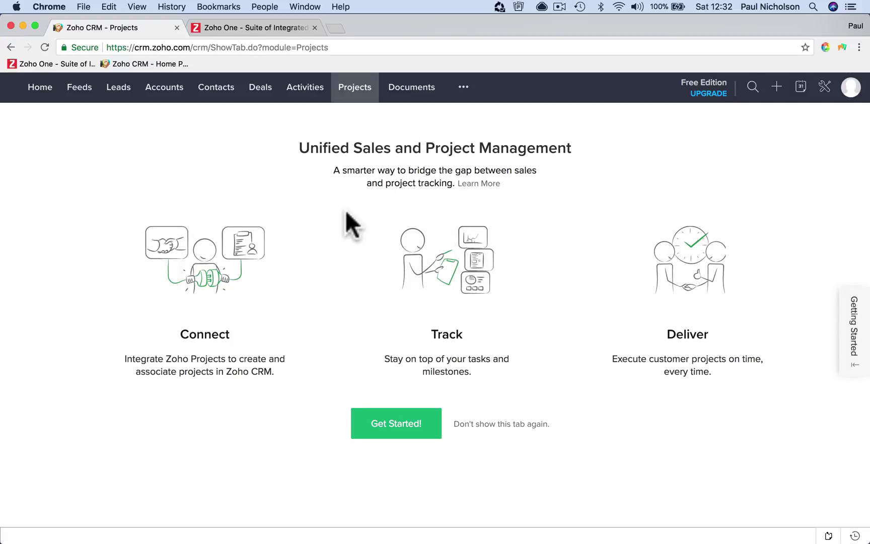
Visit Documents and Campaigns (via the more menu), then return to the All Leads list
{"action": "left_click", "coordinate": [429, 99]}
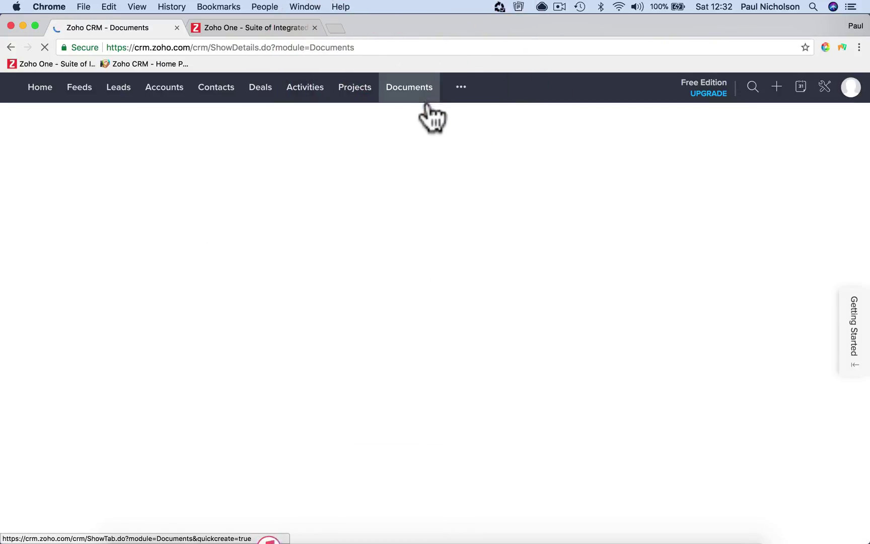
{"action": "left_click", "coordinate": [461, 89]}
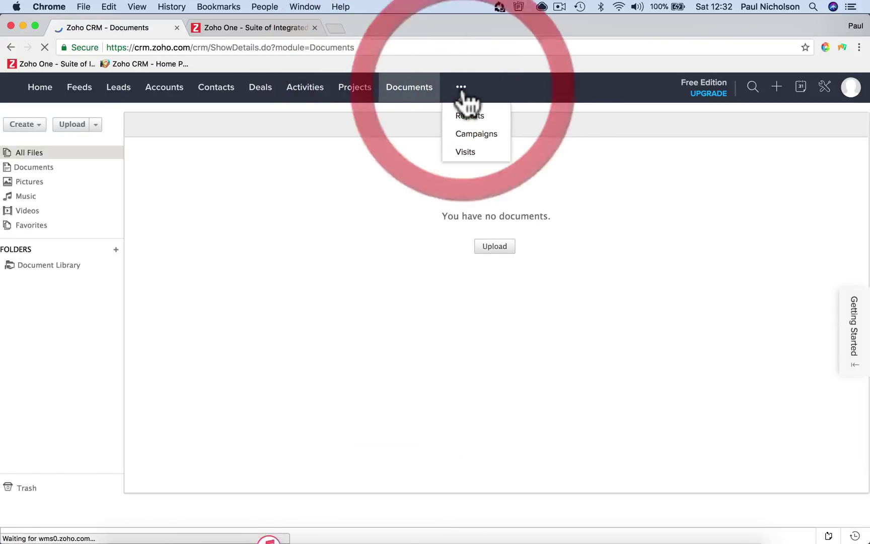
{"action": "left_click", "coordinate": [474, 135]}
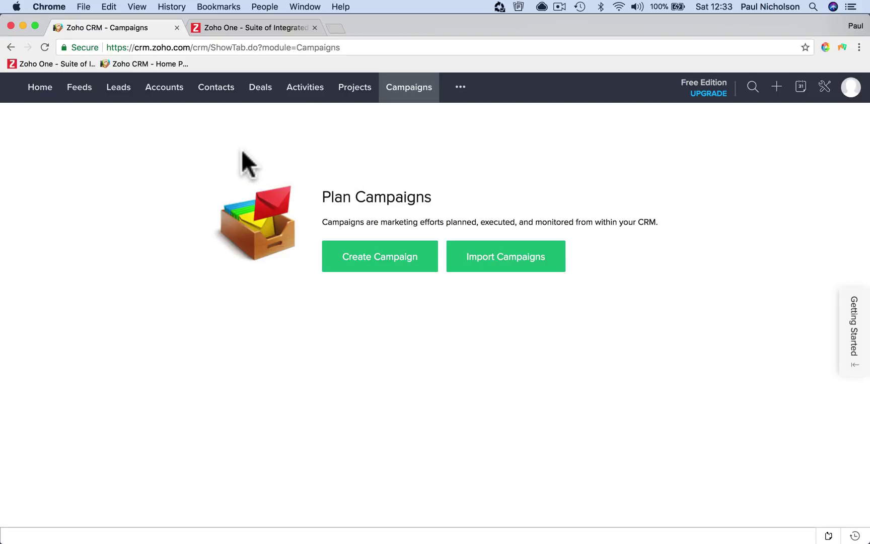
{"action": "left_click", "coordinate": [119, 87]}
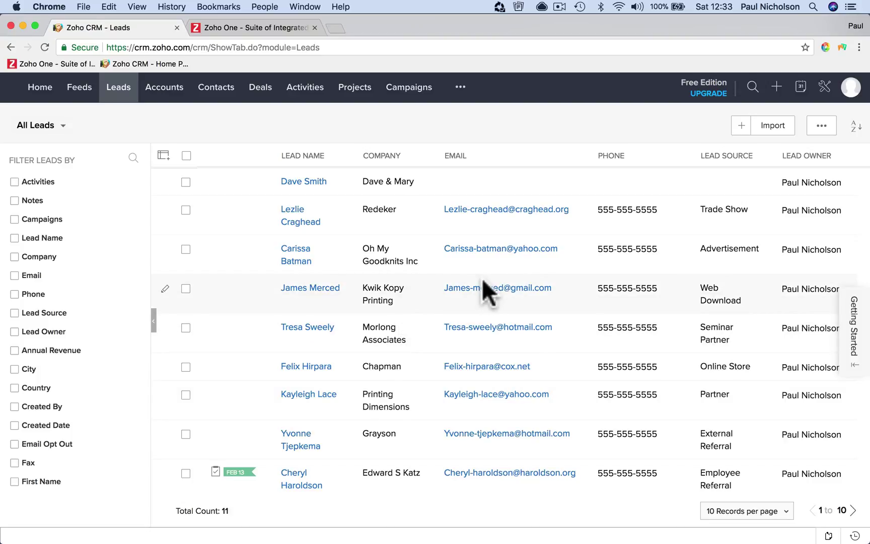
{"action": "left_click", "coordinate": [479, 129]}
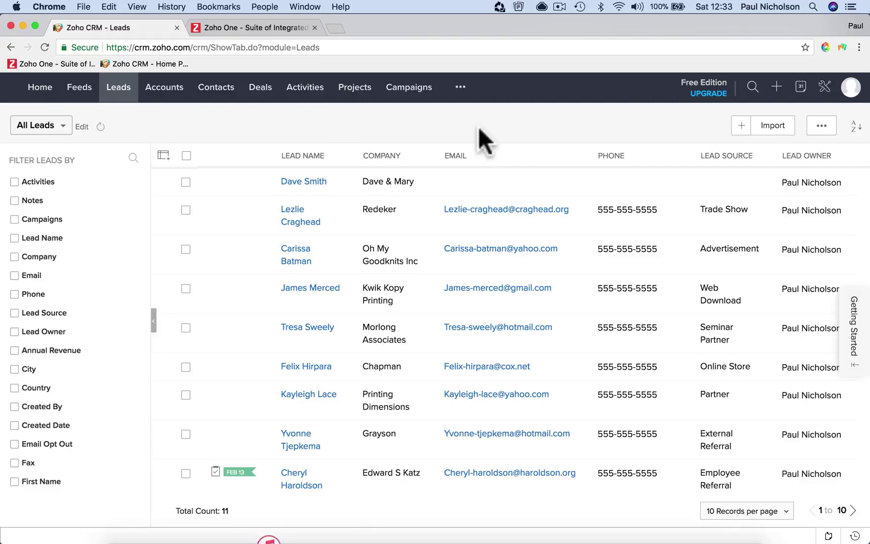
{"action": "left_click", "coordinate": [256, 27]}
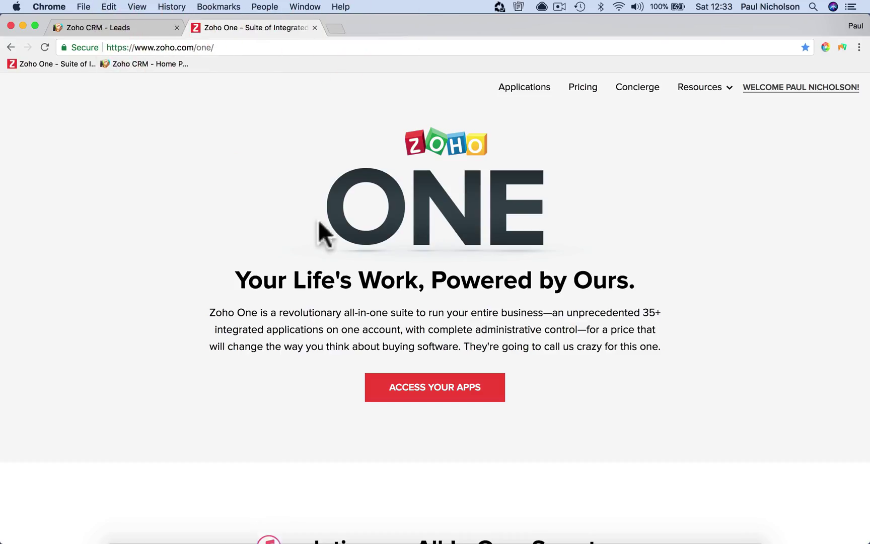
{"action": "left_click", "coordinate": [434, 390]}
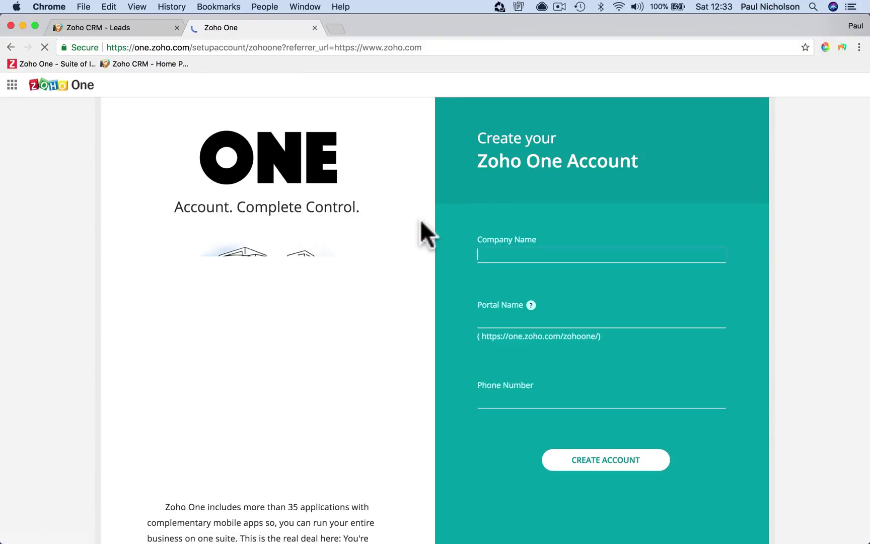
{"action": "left_click", "coordinate": [10, 47]}
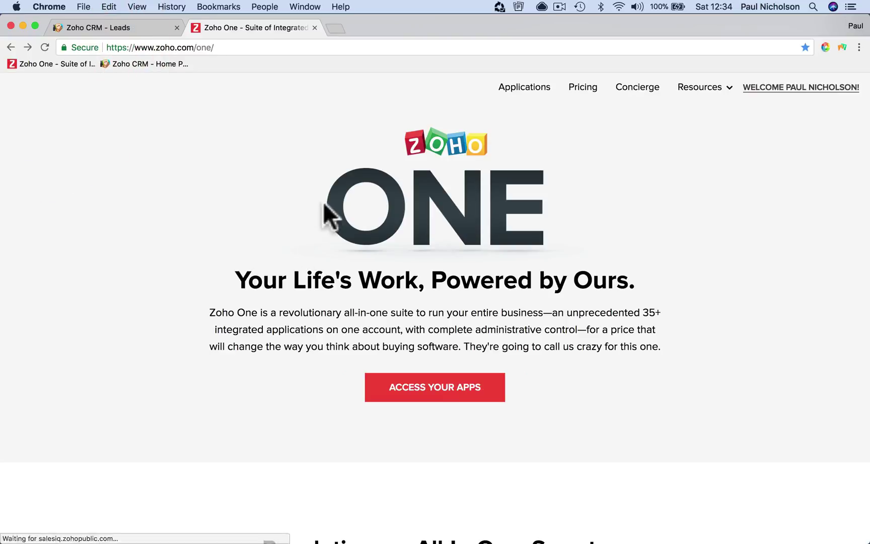
{"action": "left_click", "coordinate": [535, 87]}
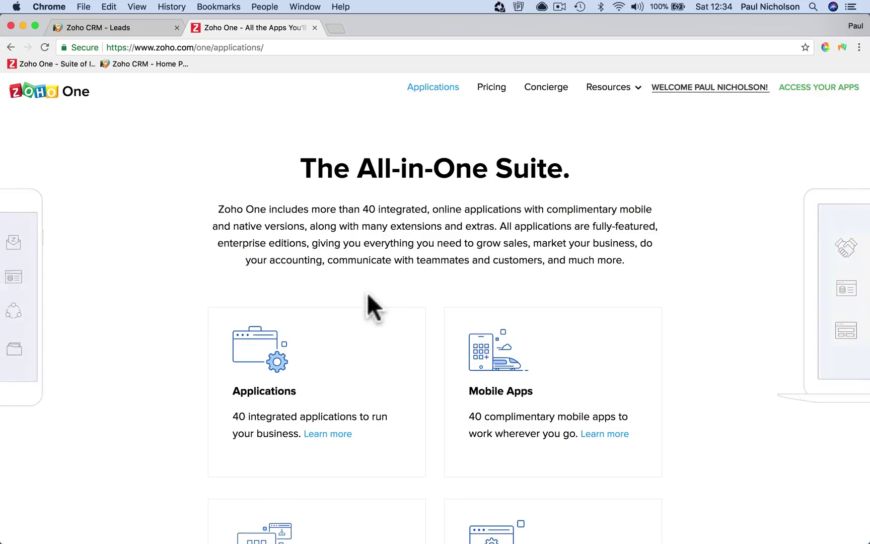
{"action": "left_click", "coordinate": [135, 26]}
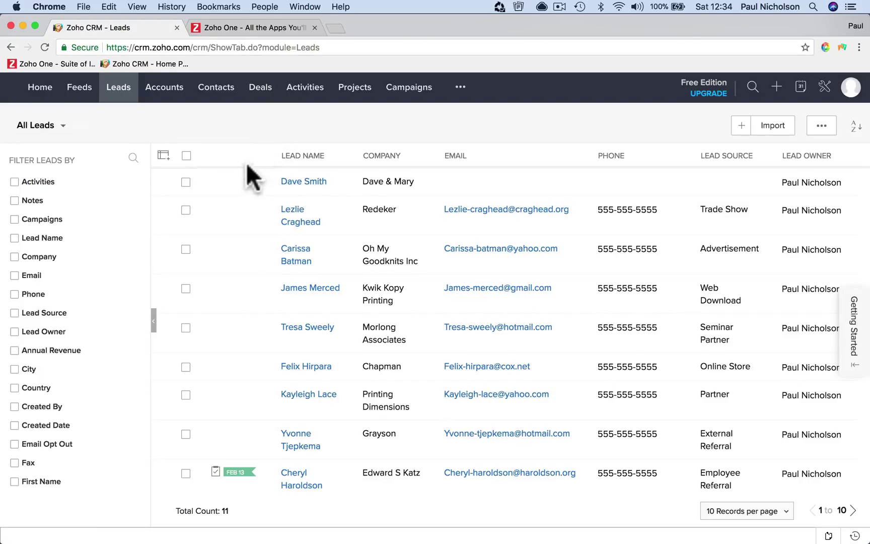
Open the Dave & Mary lead and scroll through its details, activities and campaigns
{"action": "left_click", "coordinate": [311, 185]}
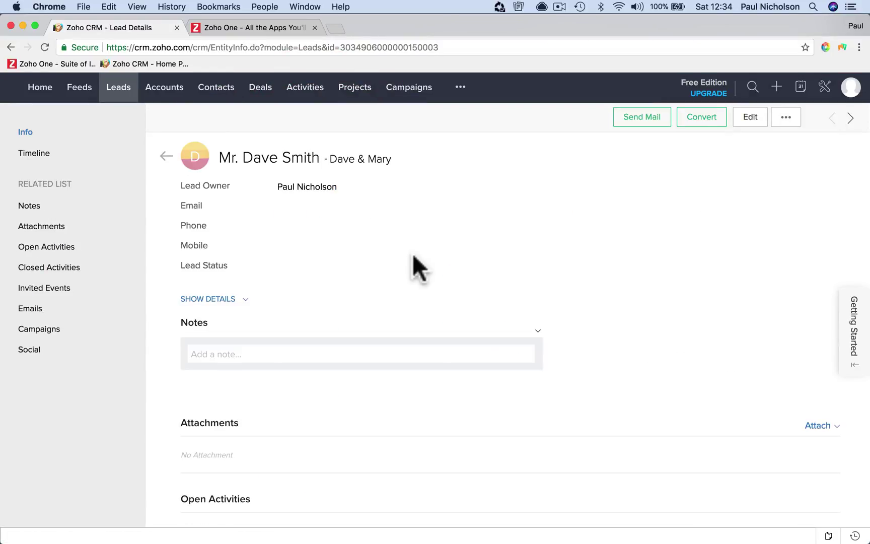
{"action": "scroll", "coordinate": [414, 256], "scroll_direction": "down", "scroll_amount": 10}
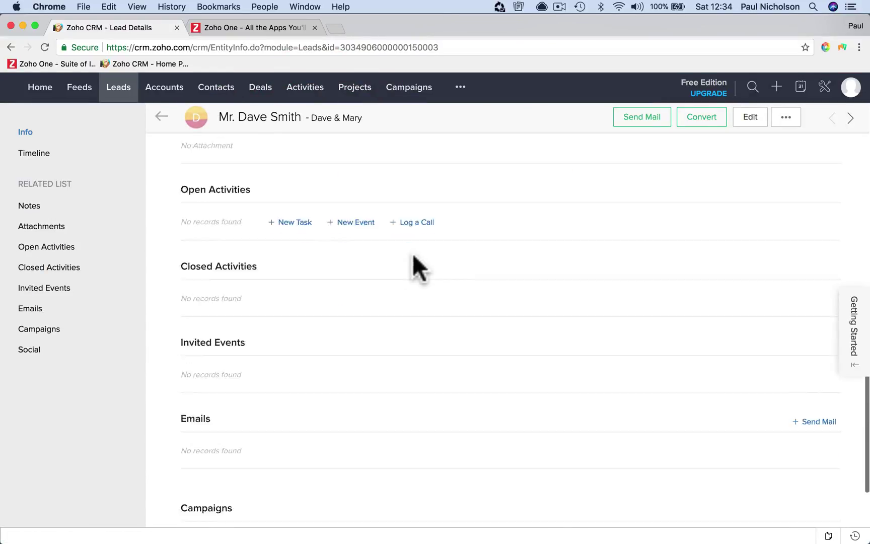
{"action": "scroll", "coordinate": [414, 255], "scroll_direction": "down", "scroll_amount": 3}
{"action": "scroll", "coordinate": [414, 256], "scroll_direction": "up", "scroll_amount": 15}
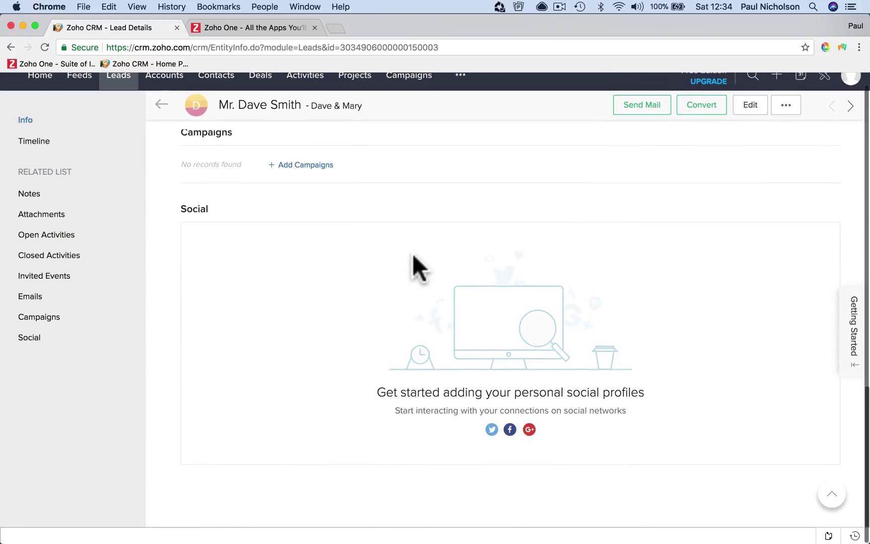
{"action": "scroll", "coordinate": [414, 256], "scroll_direction": "down", "scroll_amount": 10}
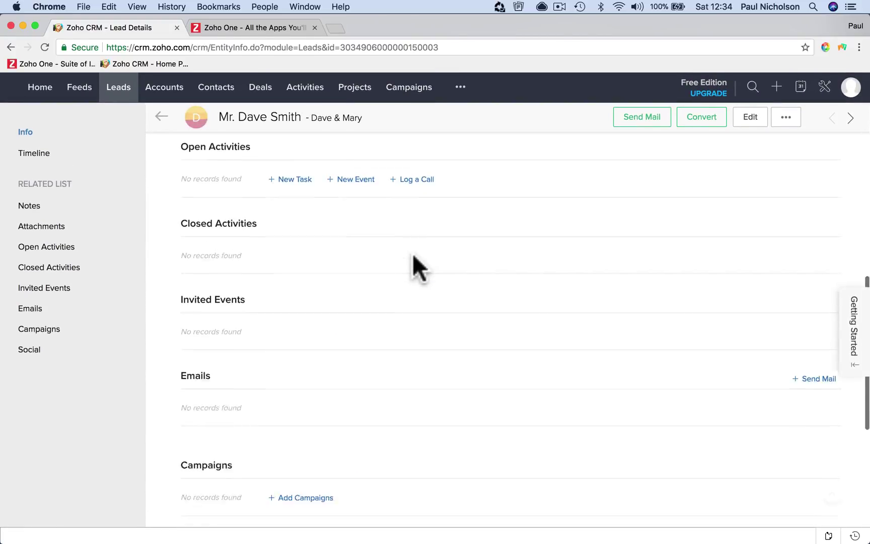
{"action": "scroll", "coordinate": [413, 255], "scroll_direction": "down", "scroll_amount": 3}
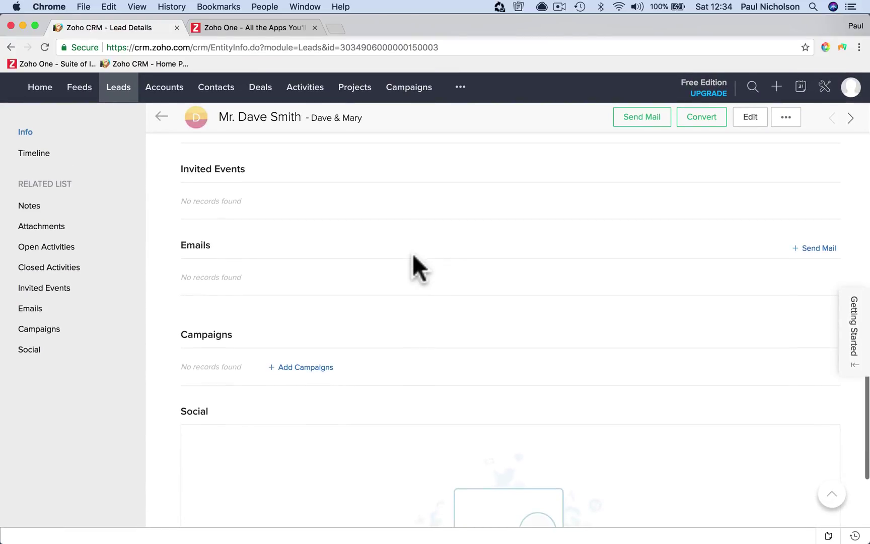
{"action": "scroll", "coordinate": [495, 262], "scroll_direction": "up", "scroll_amount": 10}
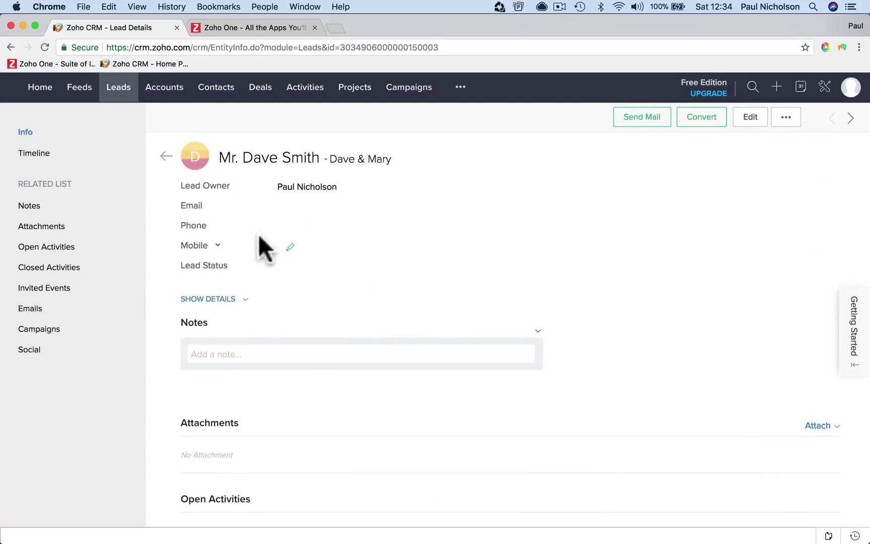
Enter and save the lead's email address, then enter and save its phone number
{"action": "left_click", "coordinate": [301, 205]}
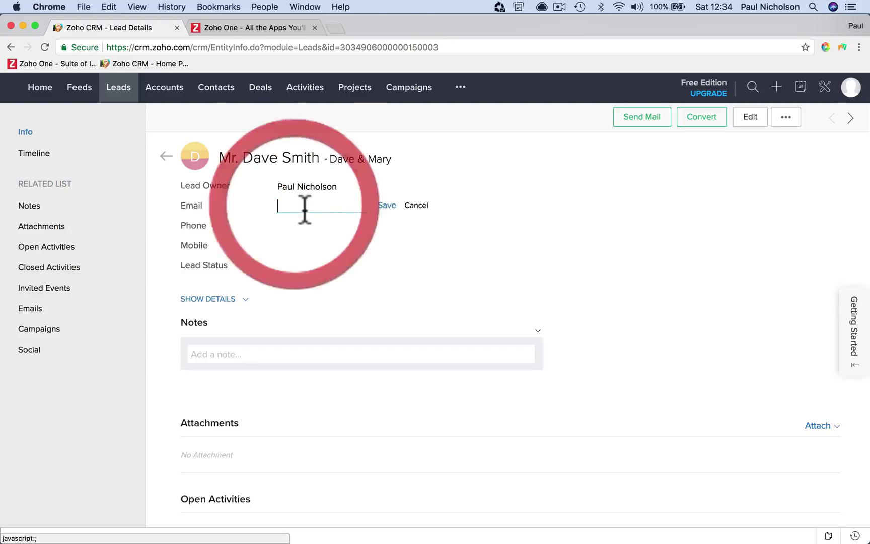
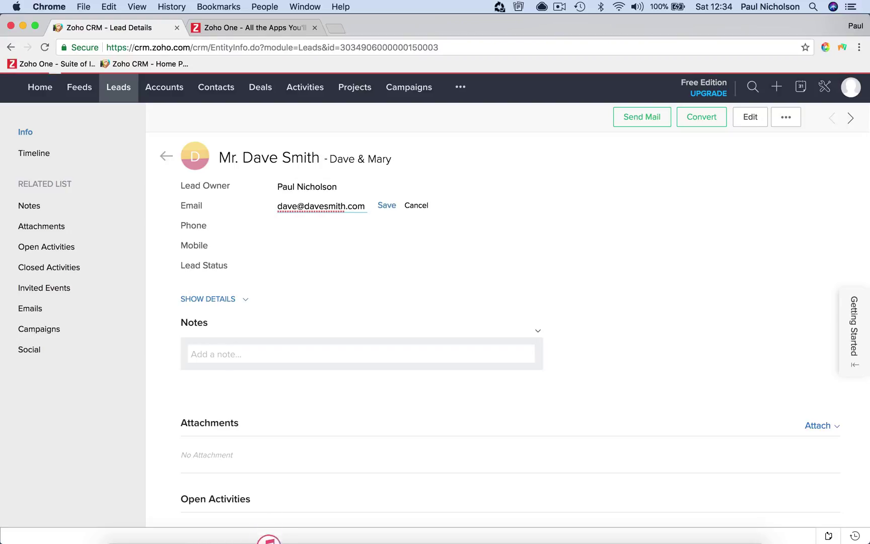
{"action": "key", "text": "Return"}
{"action": "left_click", "coordinate": [296, 220]}
{"action": "left_click", "coordinate": [294, 234]}
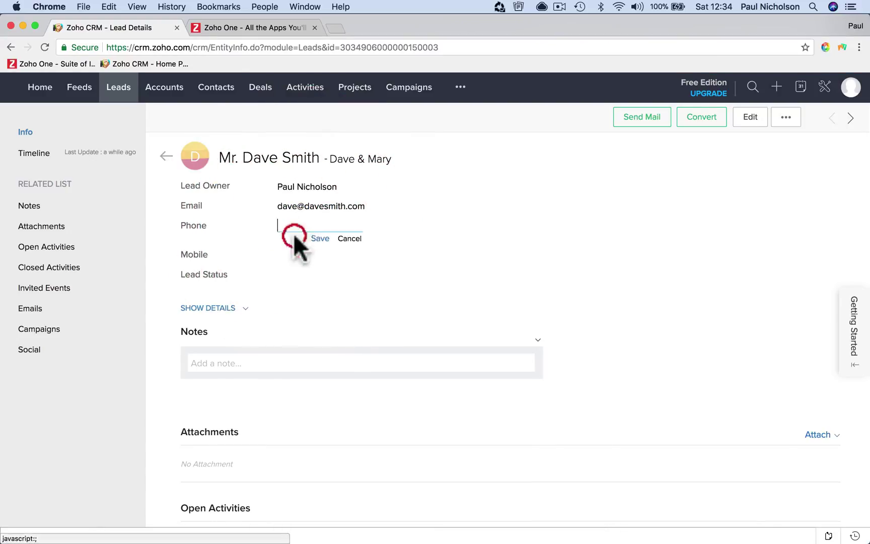
{"action": "left_click", "coordinate": [290, 228]}
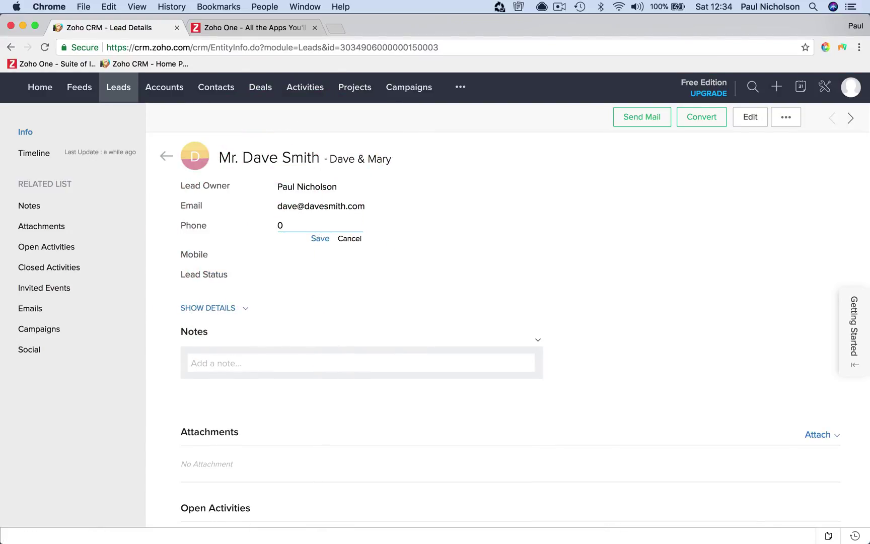
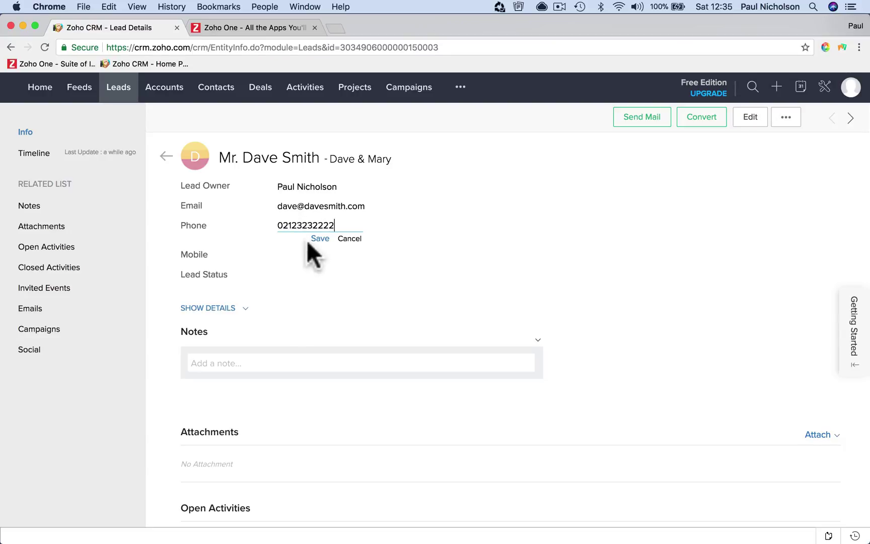
{"action": "left_click", "coordinate": [309, 240]}
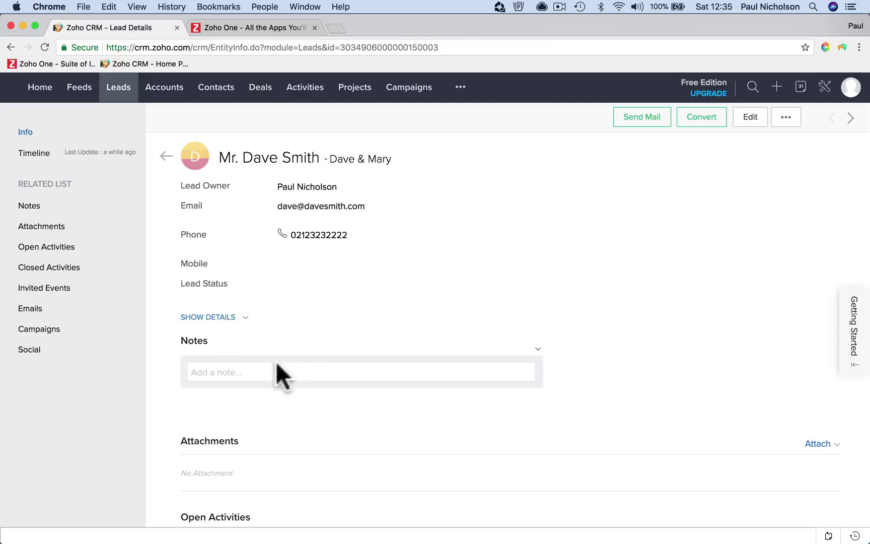
Save a note that he is undecided and a friend may use us, then begin converting the lead
{"action": "left_click", "coordinate": [260, 373]}
{"action": "type", "text": "Sarah says he is"}
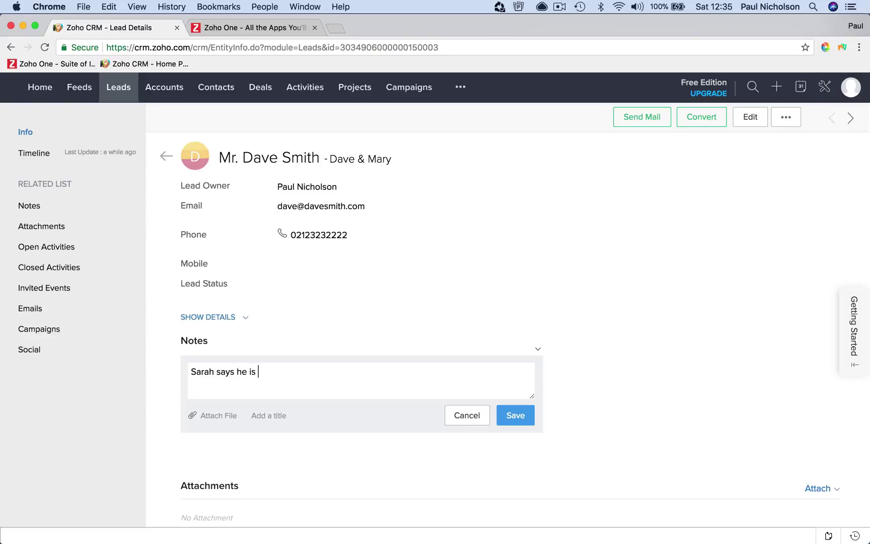
{"action": "type", "text": "undecided. Hasa "}
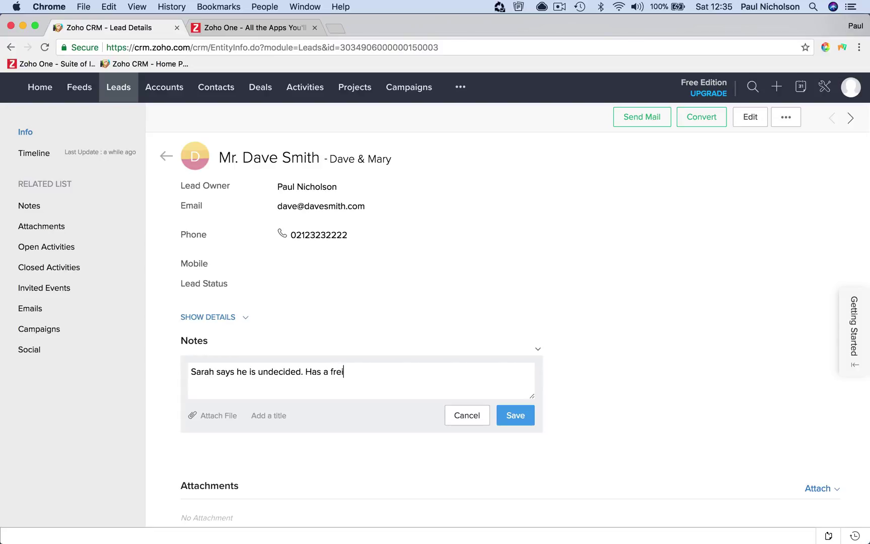
{"action": "type", "text": "may y"}
{"action": "key", "text": "BackSpace"}
{"action": "type", "text": "use him."}
{"action": "left_click", "coordinate": [505, 420]}
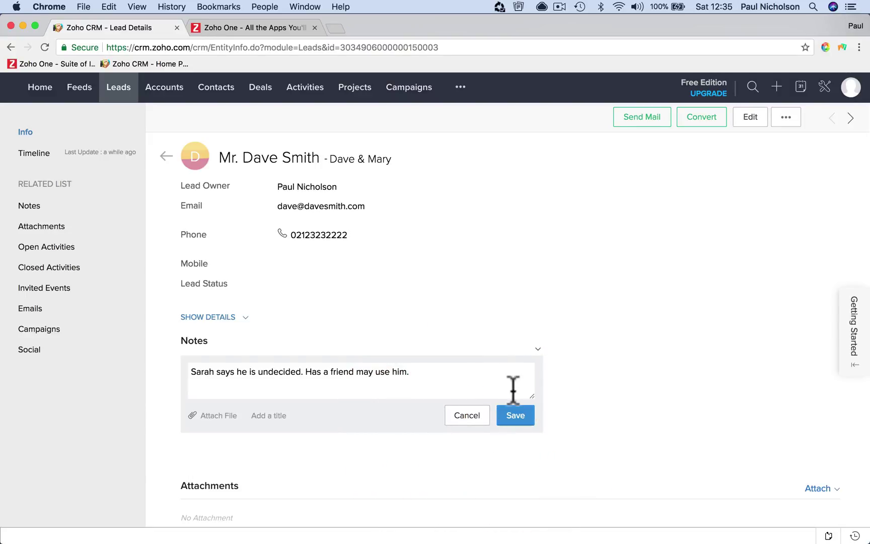
{"action": "left_click", "coordinate": [521, 412]}
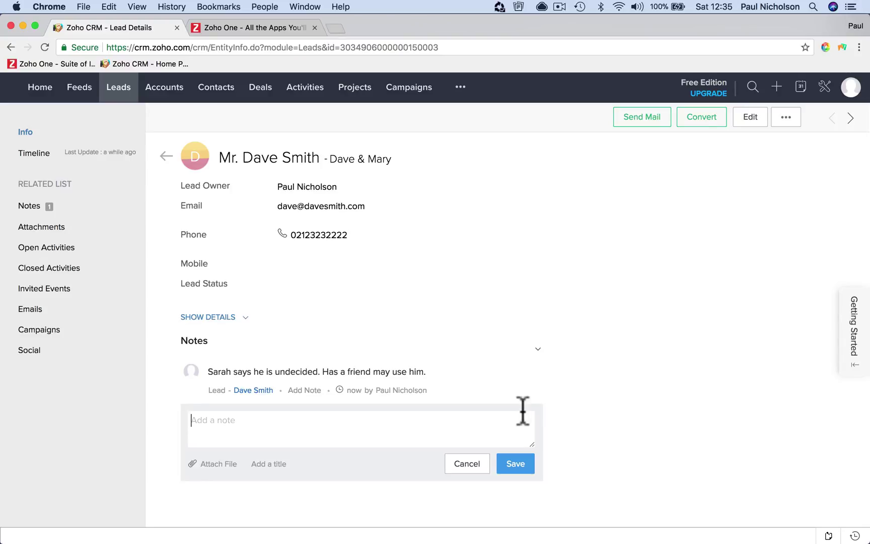
{"action": "left_click", "coordinate": [711, 124]}
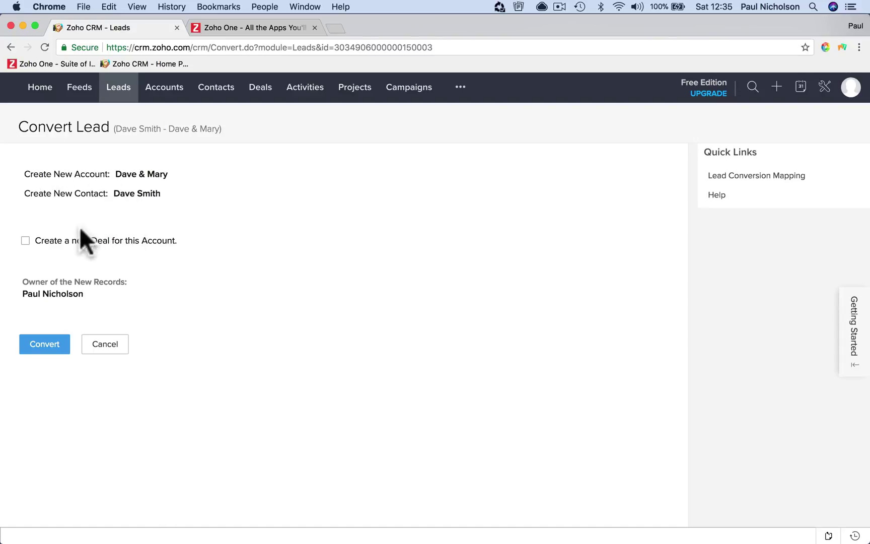
Add a new deal to the conversion: amount 2000, named 'Dave & Mary - Wedding Photos'
{"action": "left_click", "coordinate": [25, 240]}
{"action": "scroll", "coordinate": [194, 337], "scroll_direction": "down", "scroll_amount": 3}
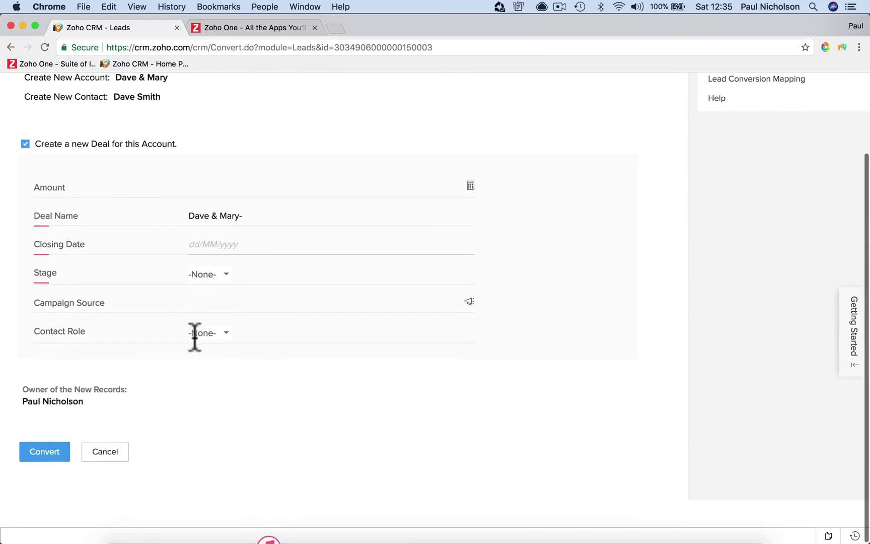
{"action": "left_click", "coordinate": [247, 190]}
{"action": "type", "text": "2000"}
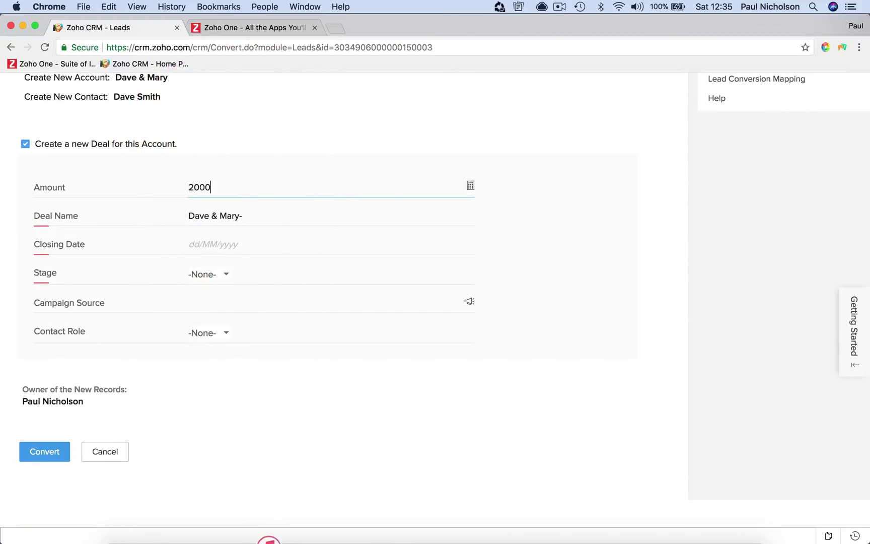
{"action": "key", "text": "Tab"}
{"action": "left_click", "coordinate": [257, 216]}
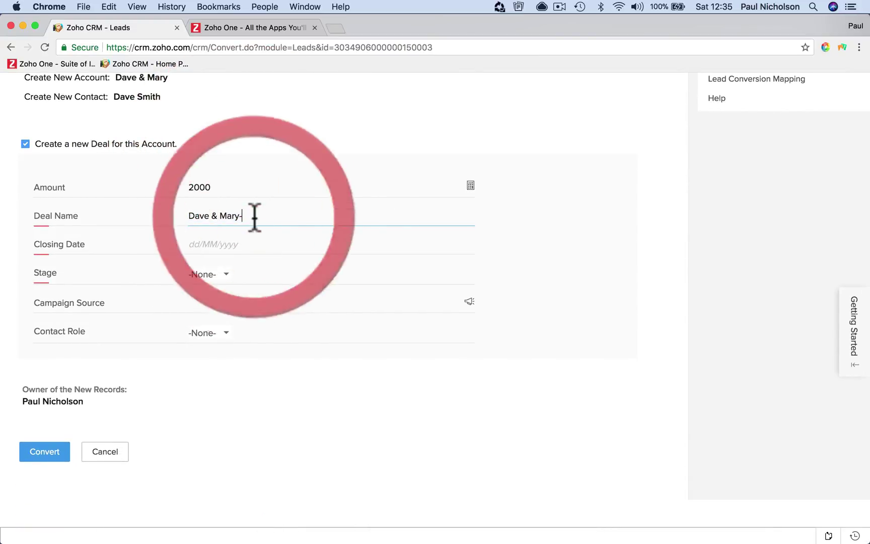
{"action": "key", "text": "BackSpace"}
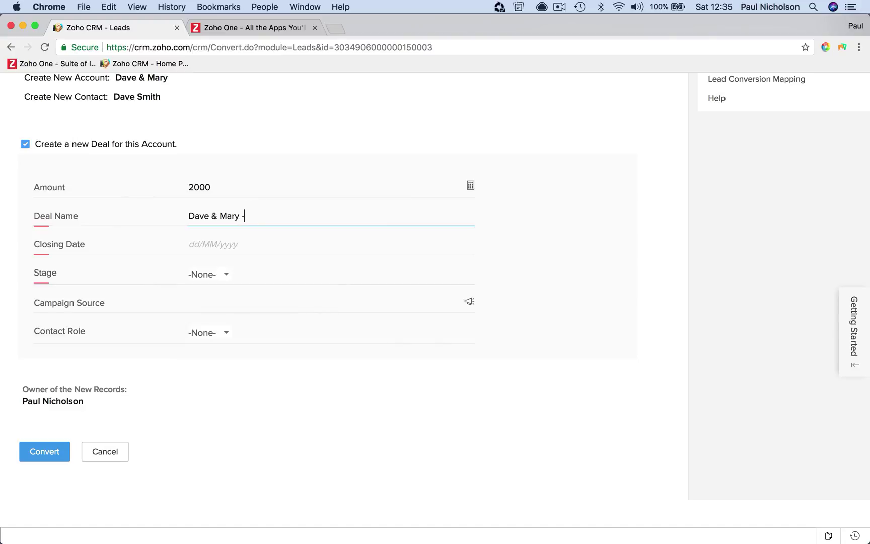
{"action": "type", "text": "- Wedding Photos"}
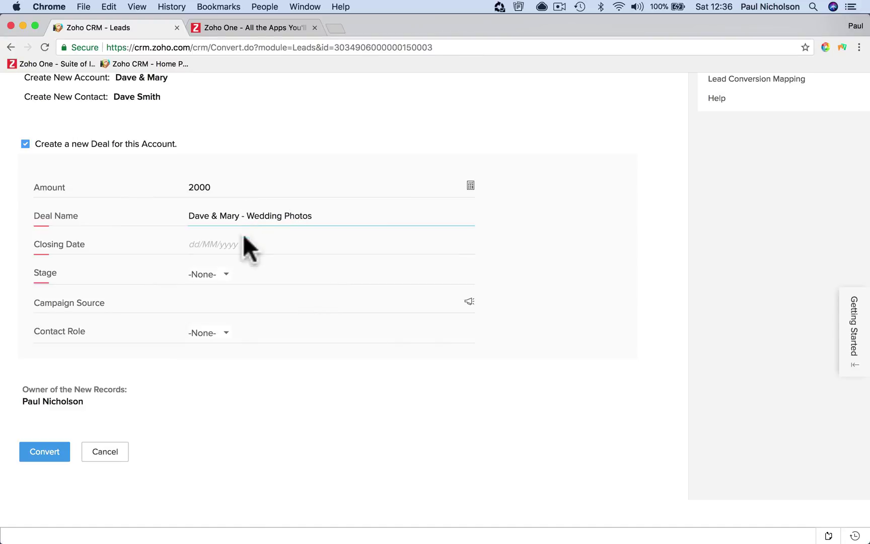
Set closing date 15/03/2018 and stage Value Proposition, then look up a campaign source
{"action": "left_click", "coordinate": [246, 244]}
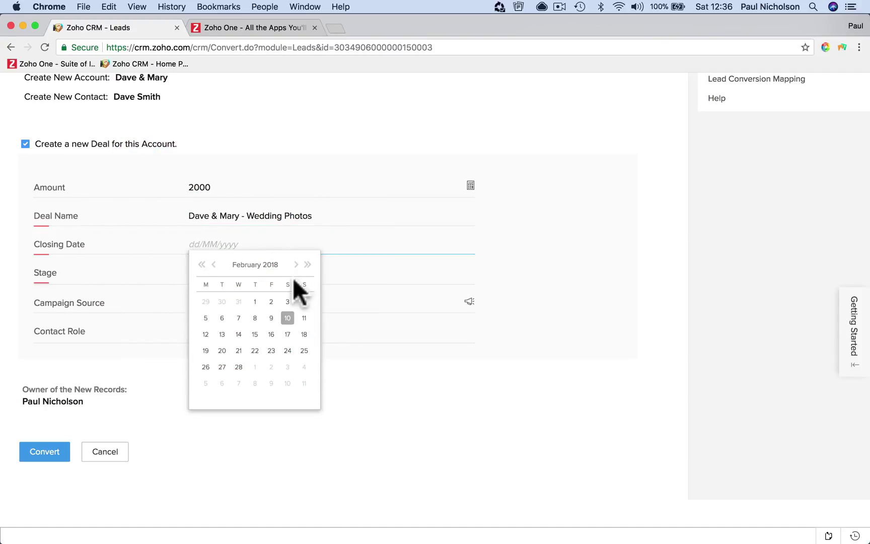
{"action": "left_click", "coordinate": [296, 264]}
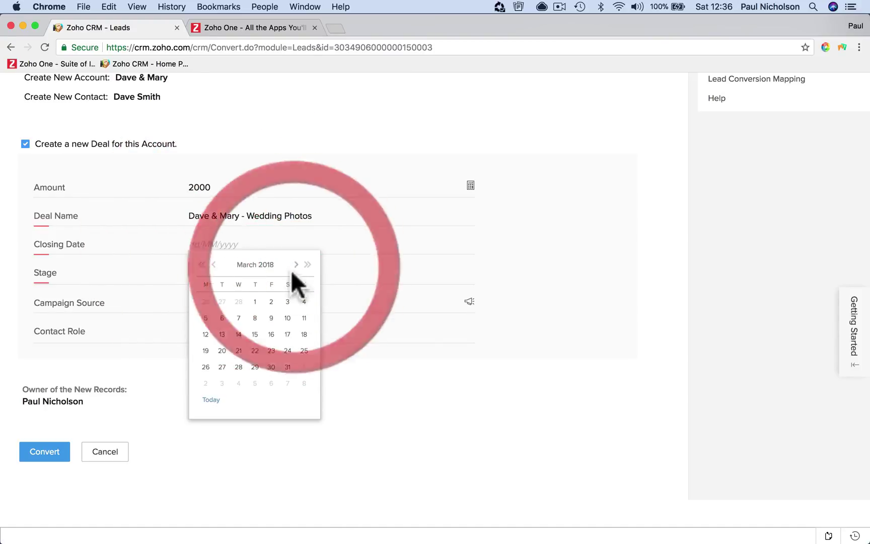
{"action": "left_click", "coordinate": [271, 367]}
{"action": "left_click", "coordinate": [262, 244]}
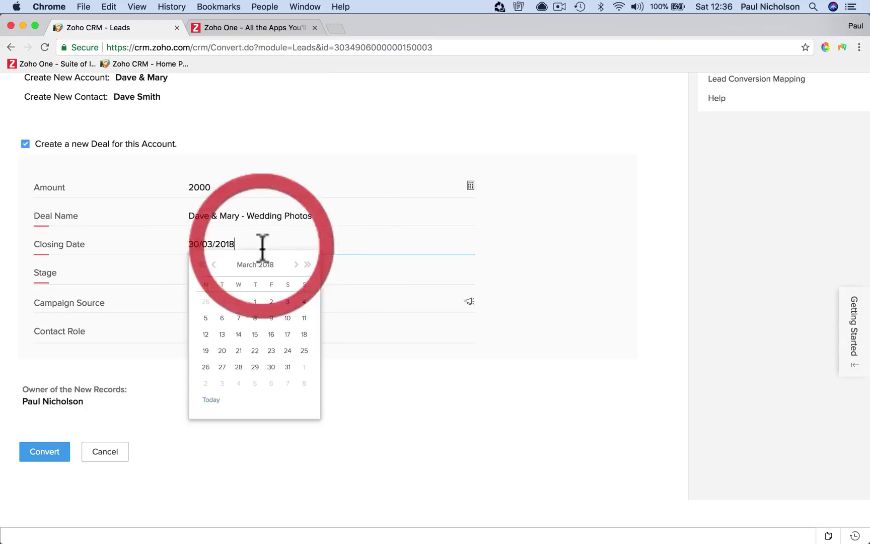
{"action": "left_click", "coordinate": [255, 334]}
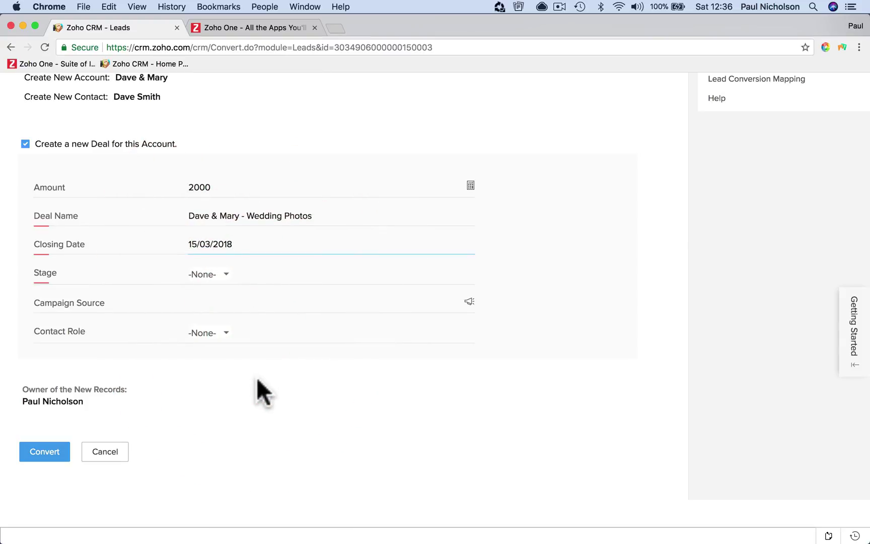
{"action": "left_click", "coordinate": [221, 279]}
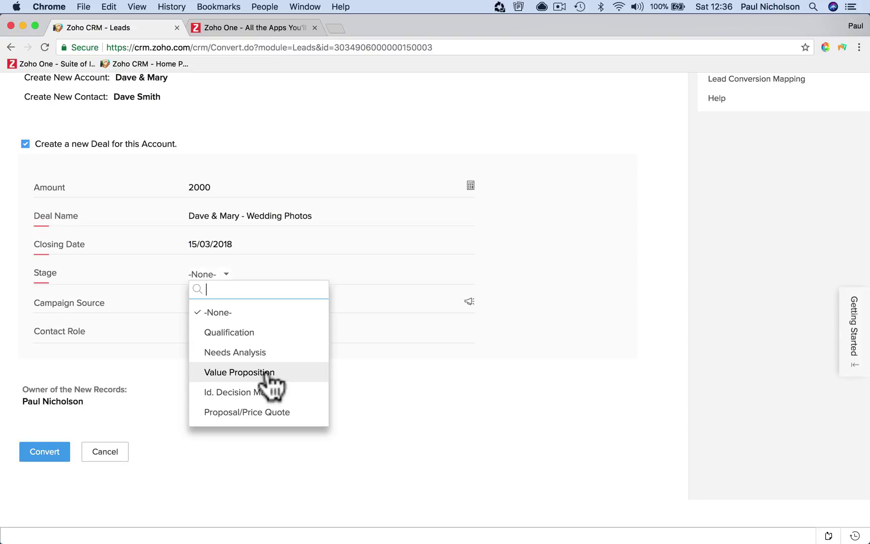
{"action": "left_click", "coordinate": [267, 373]}
{"action": "left_click", "coordinate": [273, 305]}
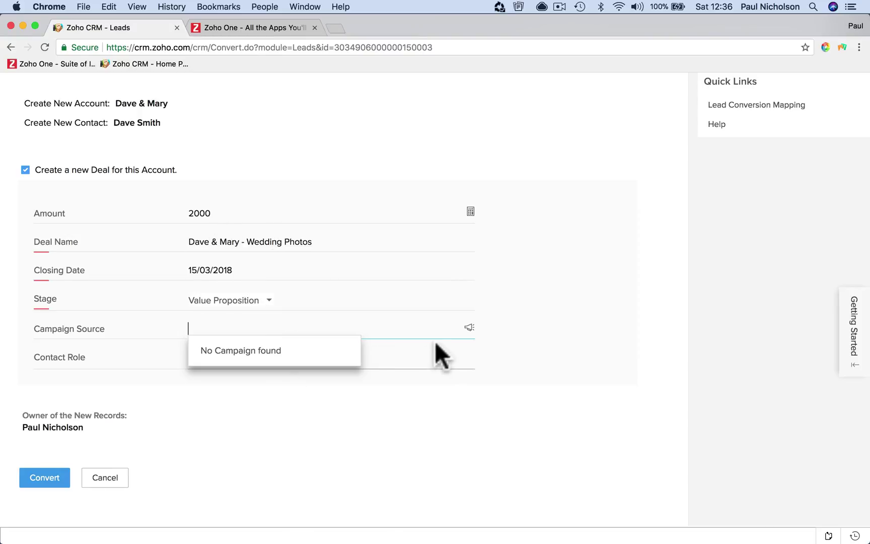
{"action": "left_click", "coordinate": [469, 328]}
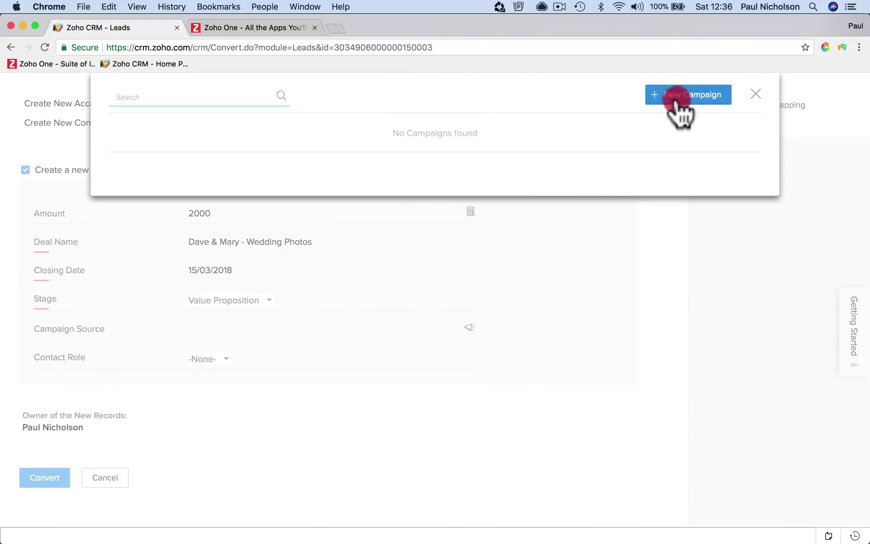
Start a new campaign named 'Facebook Advert' with status Active
{"action": "left_click", "coordinate": [677, 96]}
{"action": "left_click", "coordinate": [430, 136]}
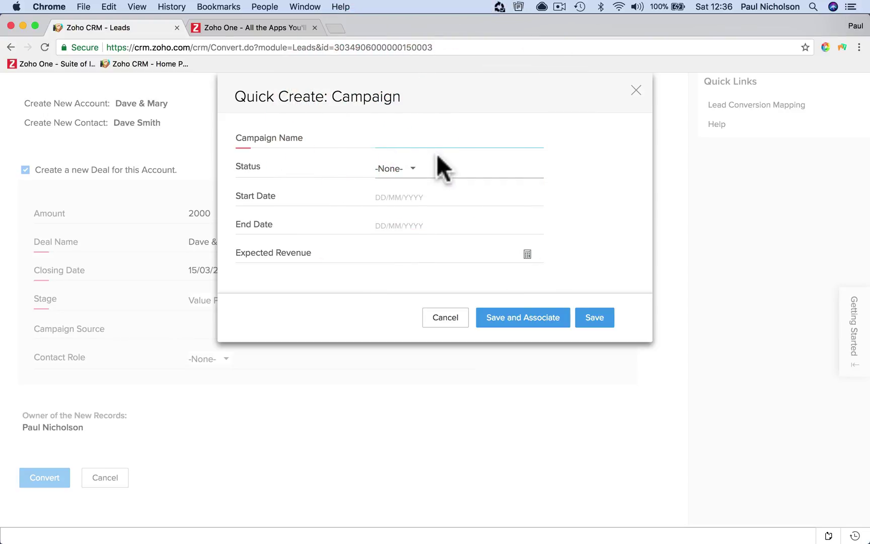
{"action": "type", "text": "Facebook Adert"}
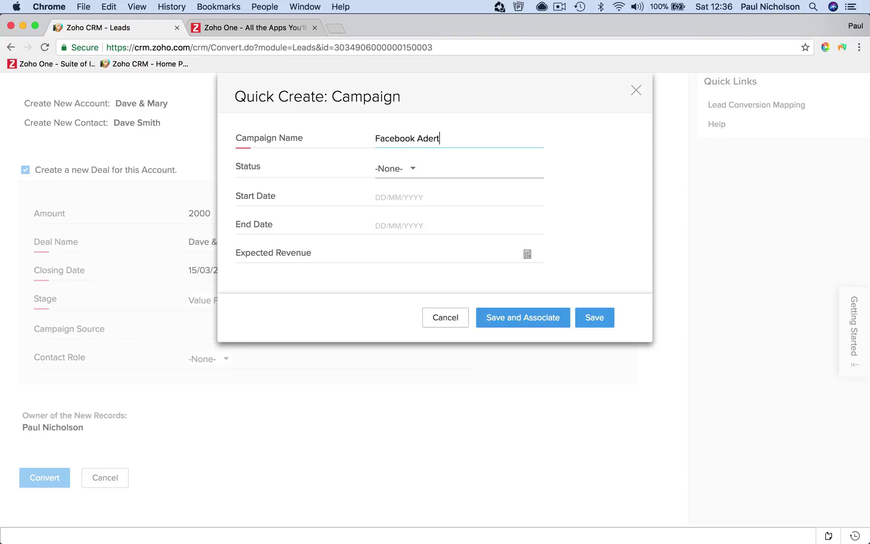
{"action": "type", "text": "ve"}
{"action": "key", "text": "BackSpace"}
{"action": "key", "text": "BackSpace"}
{"action": "key", "text": "BackSpace"}
{"action": "type", "text": "v"}
{"action": "left_click", "coordinate": [400, 170]}
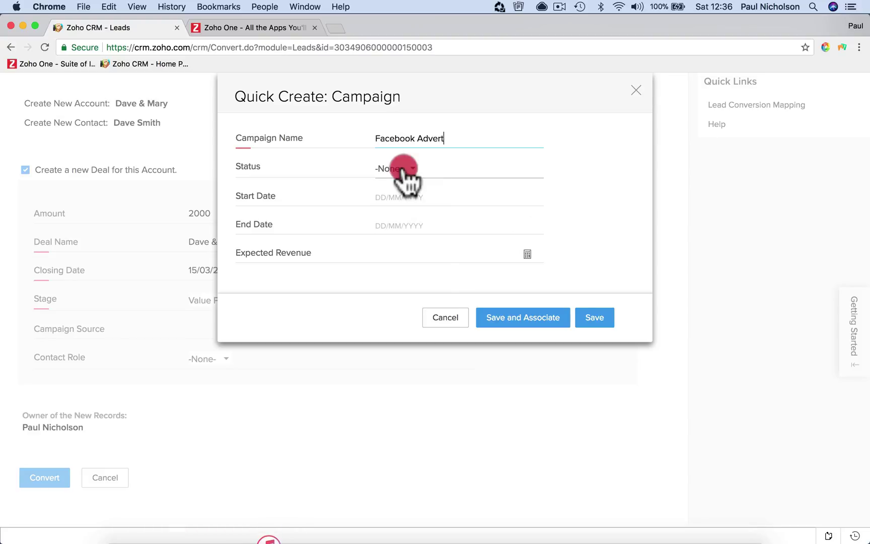
{"action": "left_click", "coordinate": [407, 228]}
Set its dates to 01/01/2018–30/04/2018 and expected revenue 10000, then save and associate it
{"action": "left_click", "coordinate": [384, 196]}
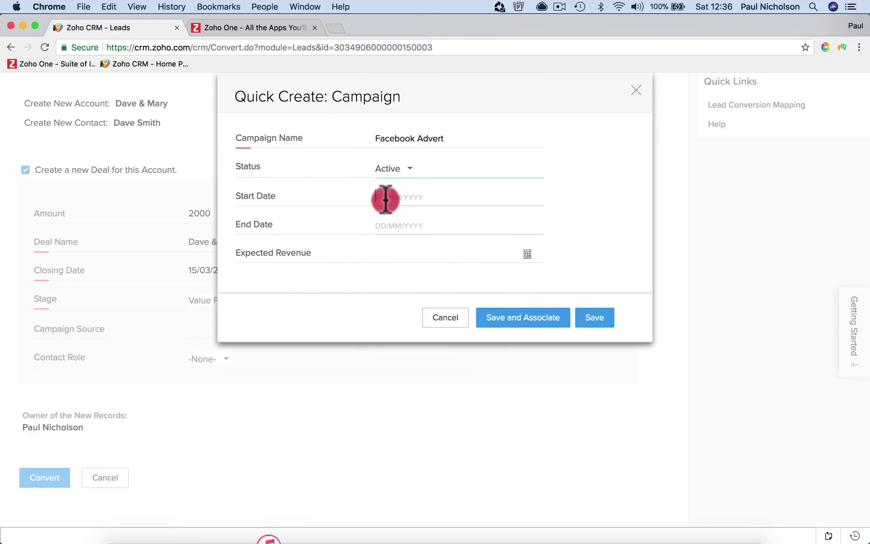
{"action": "left_click", "coordinate": [402, 217]}
{"action": "left_click", "coordinate": [392, 253]}
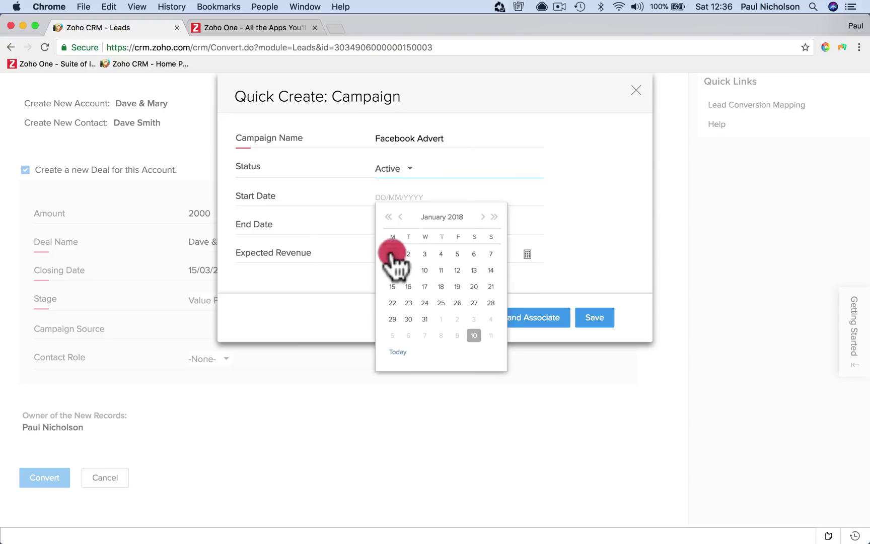
{"action": "left_click", "coordinate": [413, 225]}
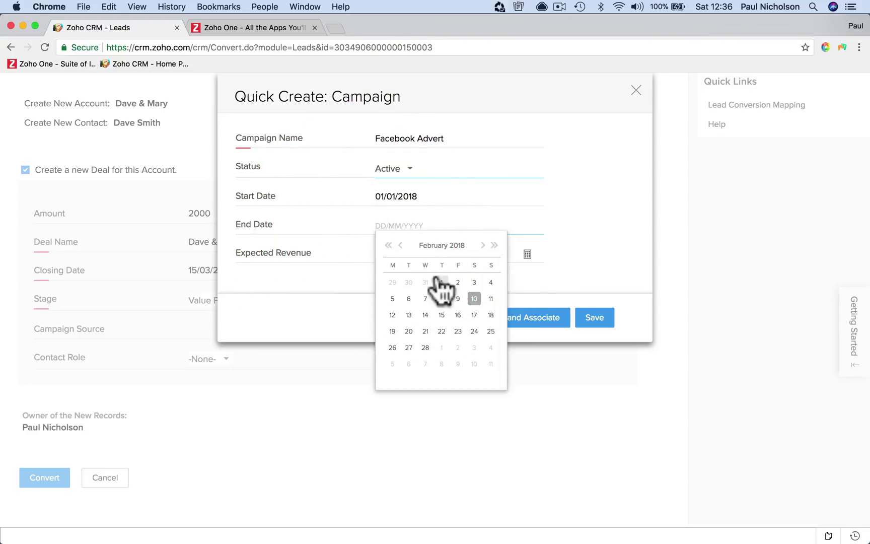
{"action": "left_click", "coordinate": [481, 245]}
{"action": "left_click", "coordinate": [481, 245]}
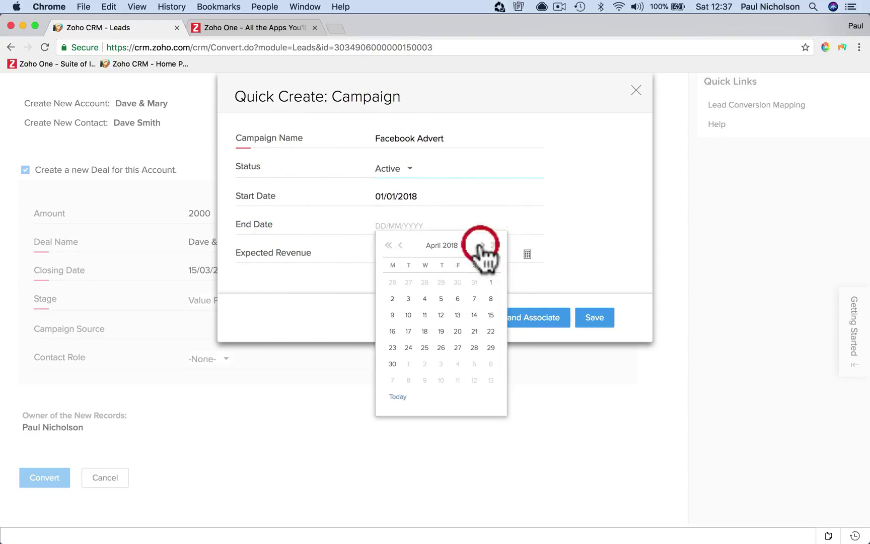
{"action": "left_click", "coordinate": [392, 363]}
{"action": "left_click", "coordinate": [442, 241]}
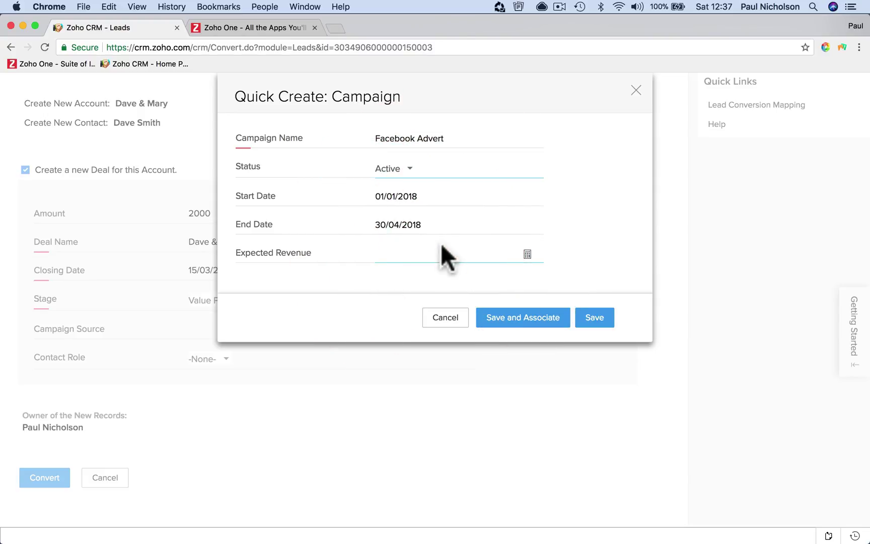
{"action": "type", "text": "10000"}
{"action": "left_click", "coordinate": [526, 320]}
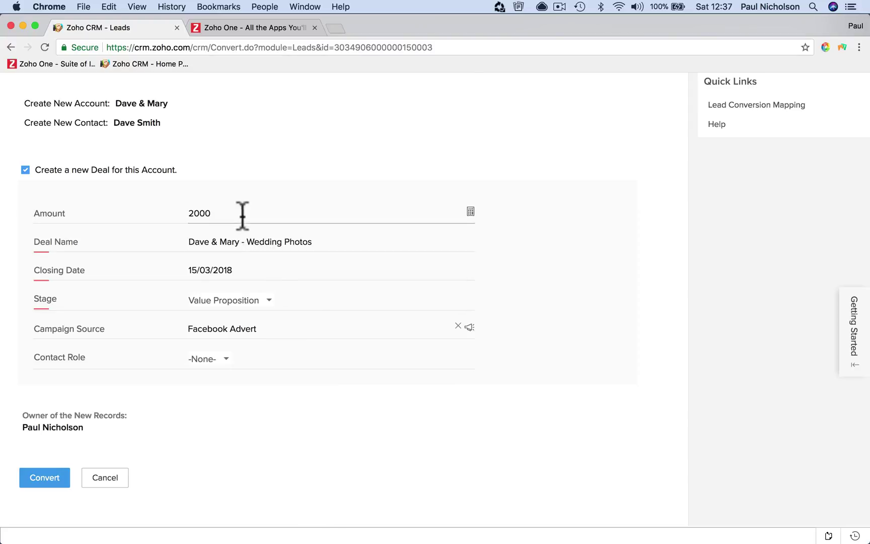
Set the contact role to Decision Maker and convert the lead
{"action": "left_click", "coordinate": [223, 358]}
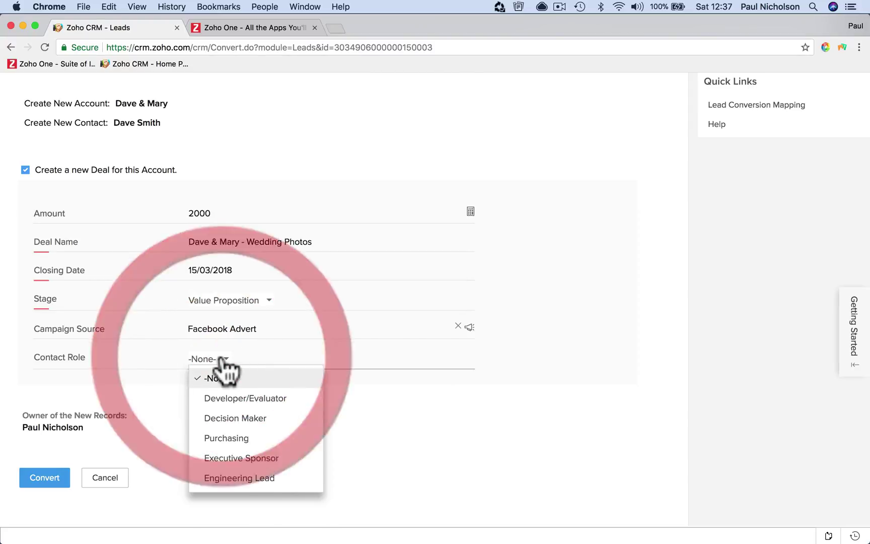
{"action": "left_click", "coordinate": [241, 417]}
{"action": "left_click", "coordinate": [251, 359]}
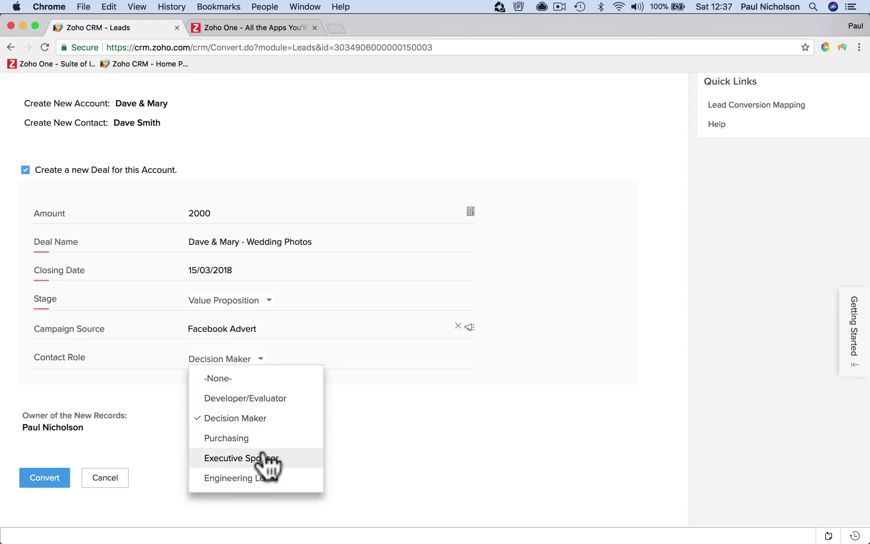
{"action": "scroll", "coordinate": [285, 464], "scroll_direction": "down", "scroll_amount": 2}
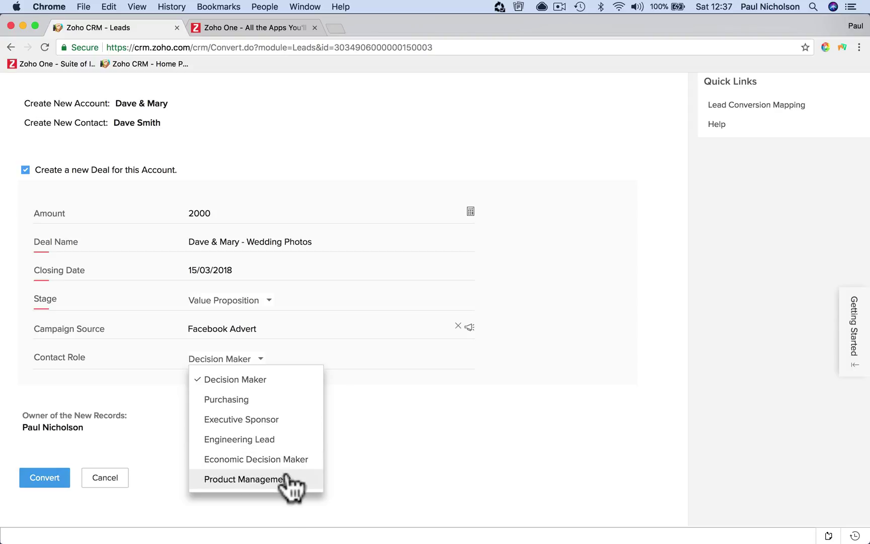
{"action": "scroll", "coordinate": [286, 419], "scroll_direction": "up", "scroll_amount": 2}
{"action": "left_click", "coordinate": [300, 388]}
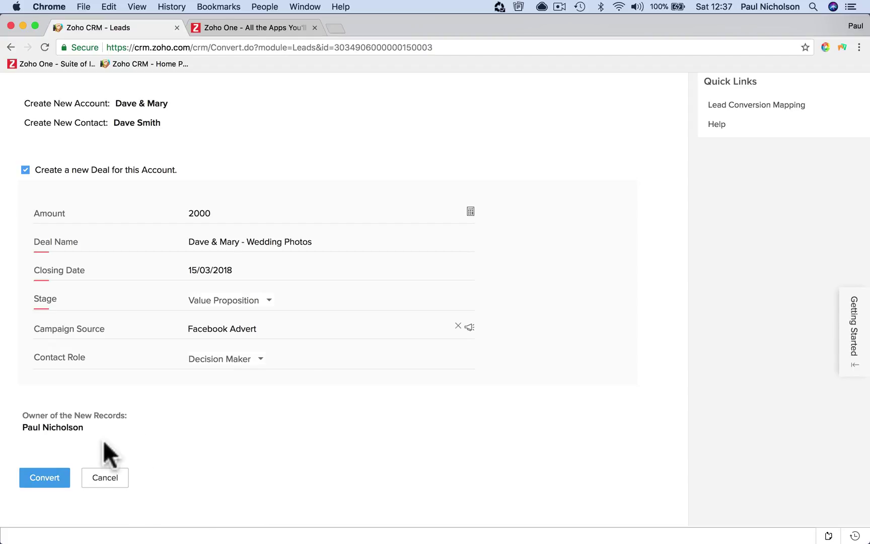
{"action": "left_click", "coordinate": [34, 481]}
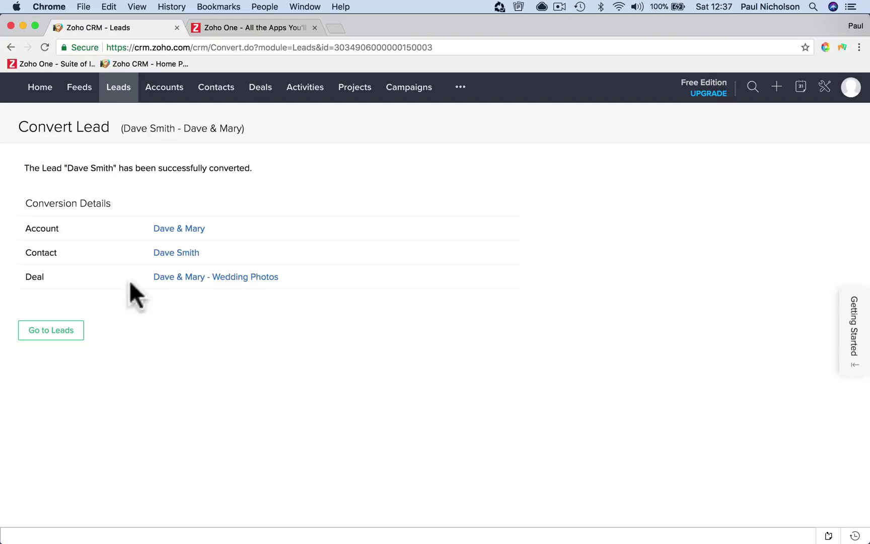
Open the newly converted Dave & Mary account from the Accounts list
{"action": "left_click", "coordinate": [179, 84]}
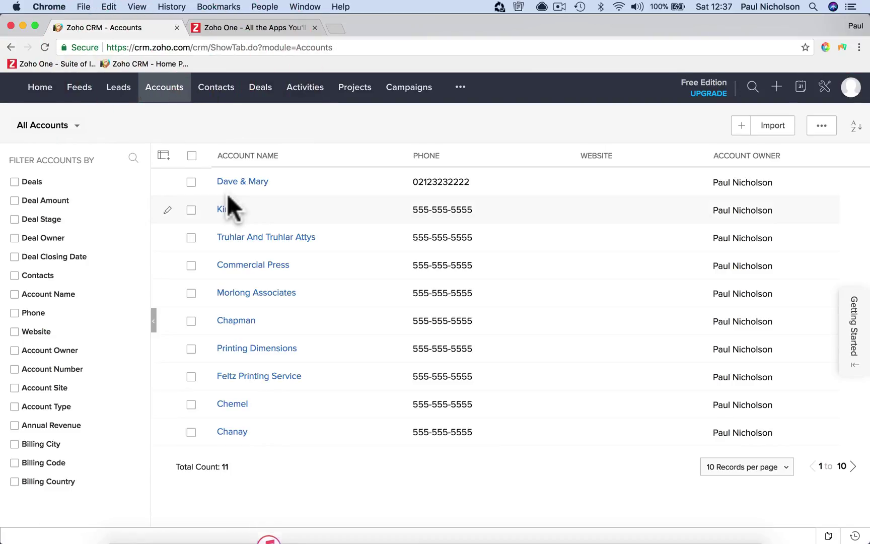
{"action": "left_click", "coordinate": [249, 181]}
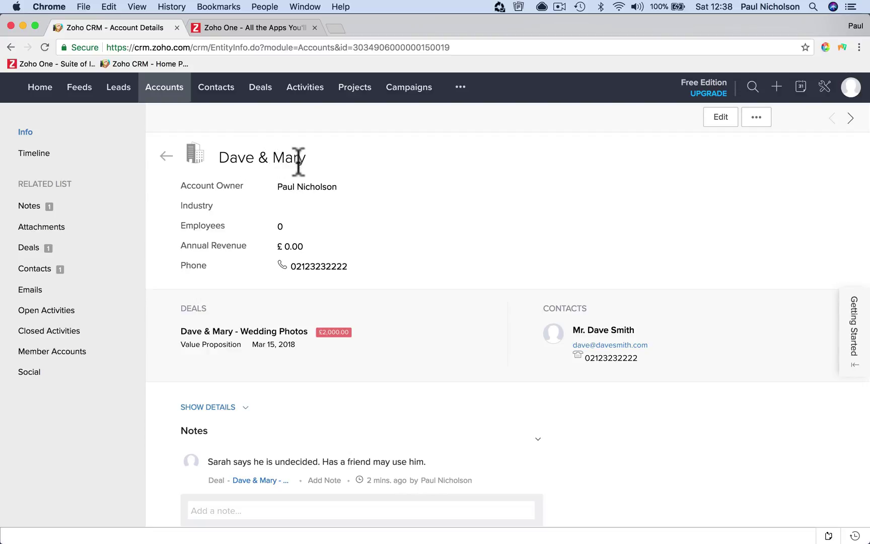
{"action": "left_click_drag", "start_coordinate": [217, 156], "coordinate": [322, 162]}
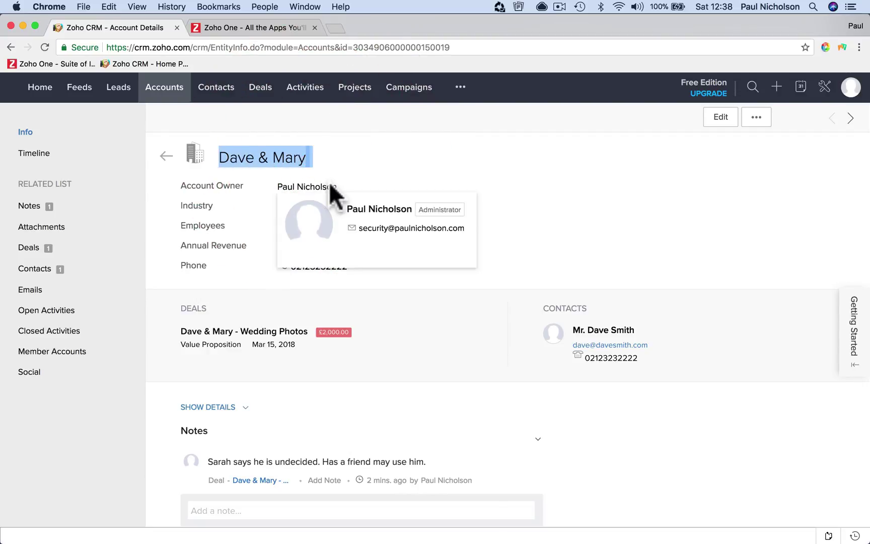
{"action": "left_click", "coordinate": [339, 460]}
{"action": "scroll", "coordinate": [340, 460], "scroll_direction": "down", "scroll_amount": 2}
{"action": "scroll", "coordinate": [340, 466], "scroll_direction": "down", "scroll_amount": 5}
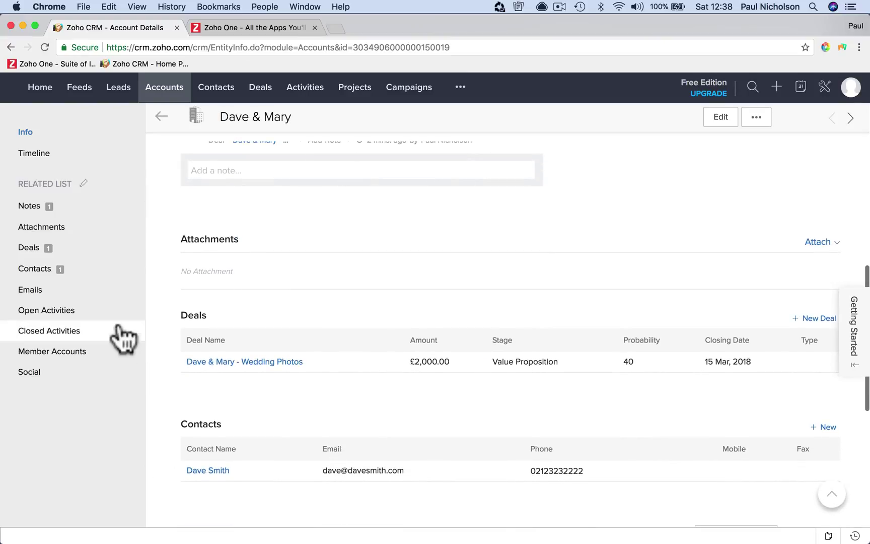
Review the account's notes, contacts and deals, then open the Wedding Photos deal
{"action": "left_click", "coordinate": [139, 206]}
{"action": "scroll", "coordinate": [205, 228], "scroll_direction": "up", "scroll_amount": 5}
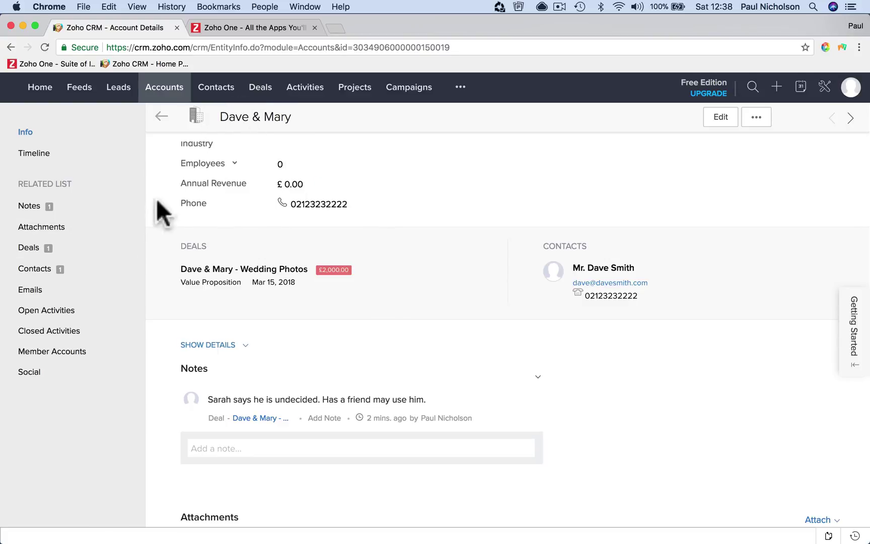
{"action": "left_click", "coordinate": [75, 211]}
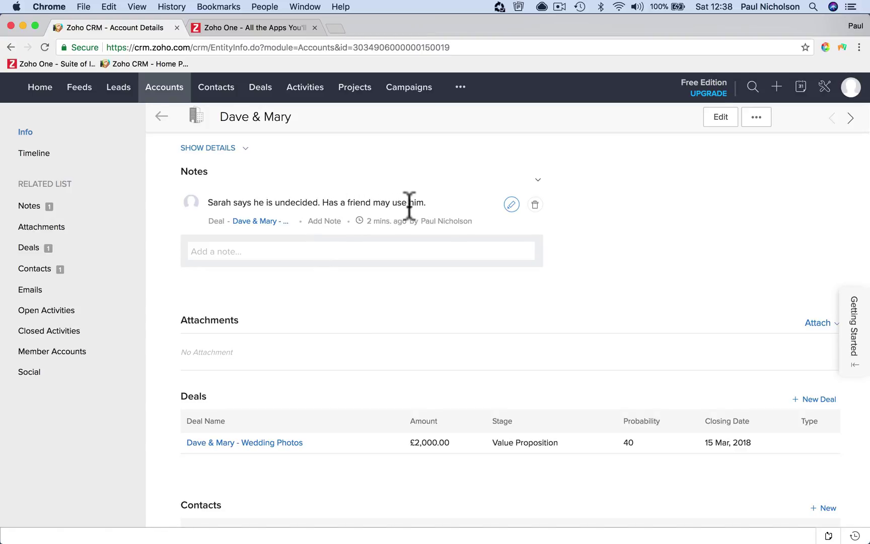
{"action": "left_click", "coordinate": [84, 271]}
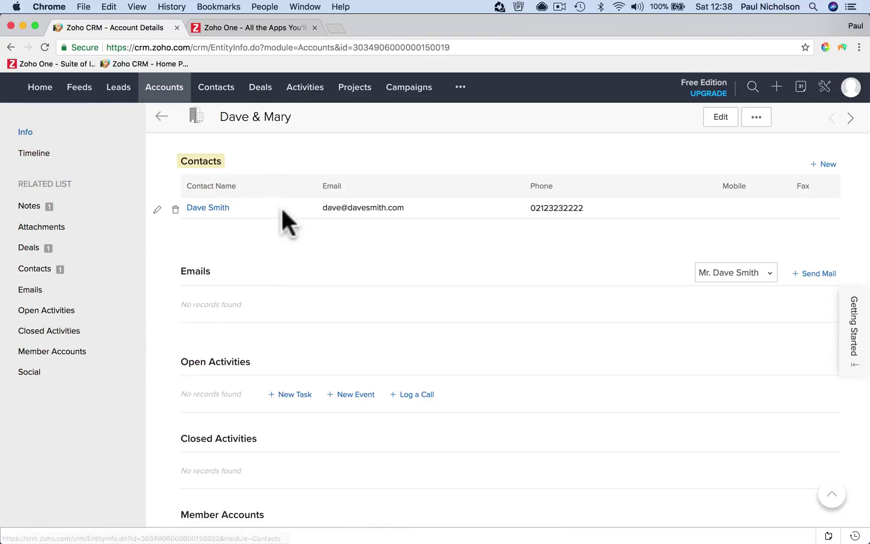
{"action": "left_click", "coordinate": [97, 249]}
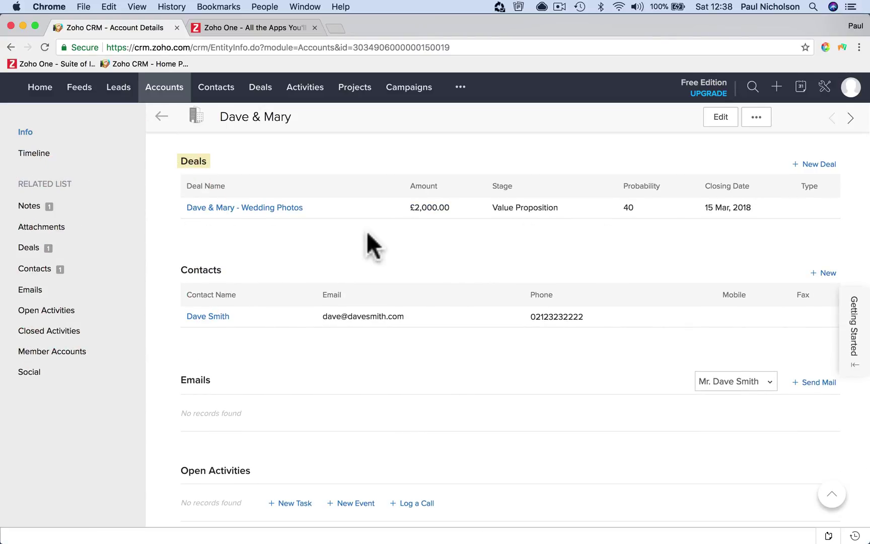
{"action": "left_click", "coordinate": [265, 208]}
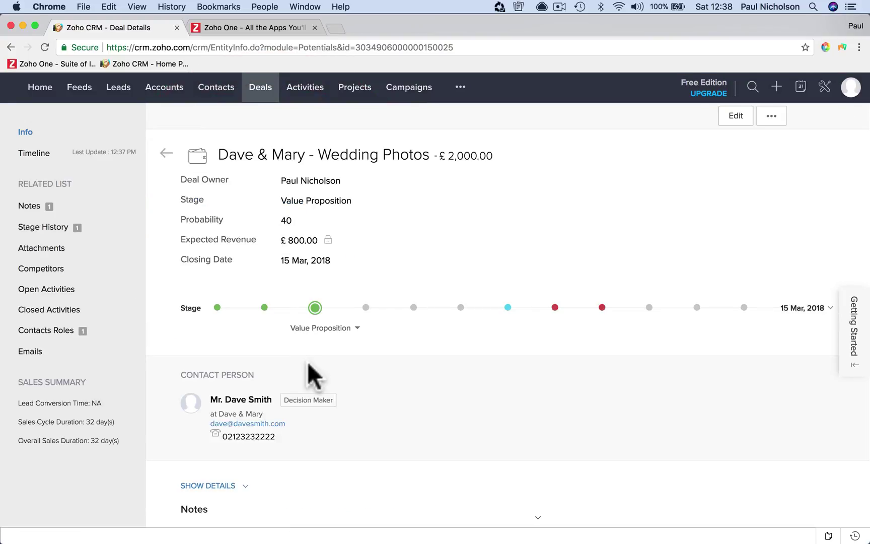
Add a first note to the deal about the couple's tastes
{"action": "scroll", "coordinate": [309, 365], "scroll_direction": "down", "scroll_amount": 6}
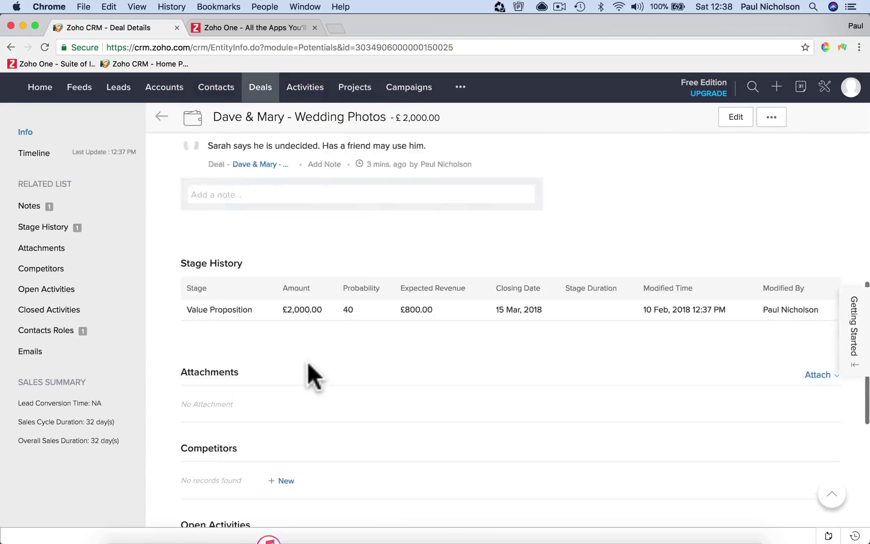
{"action": "left_click", "coordinate": [274, 284]}
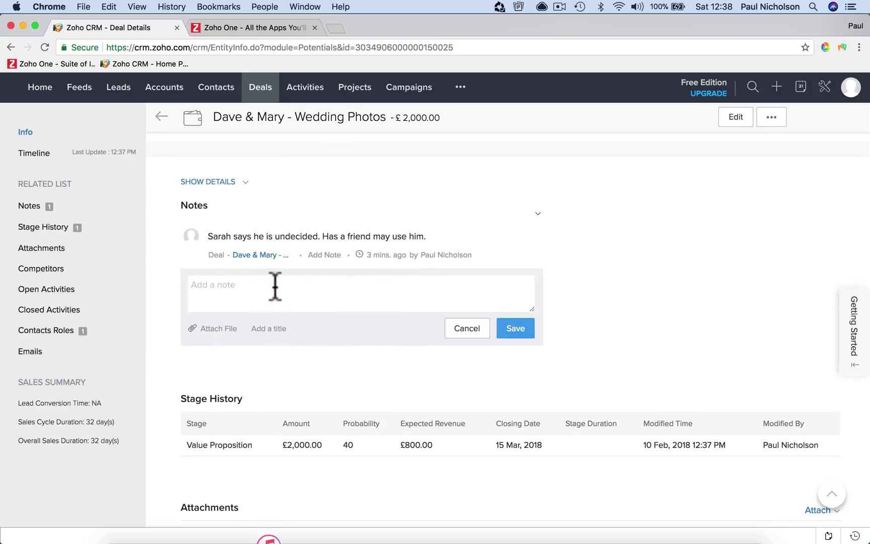
{"action": "type", "text": "Lo"}
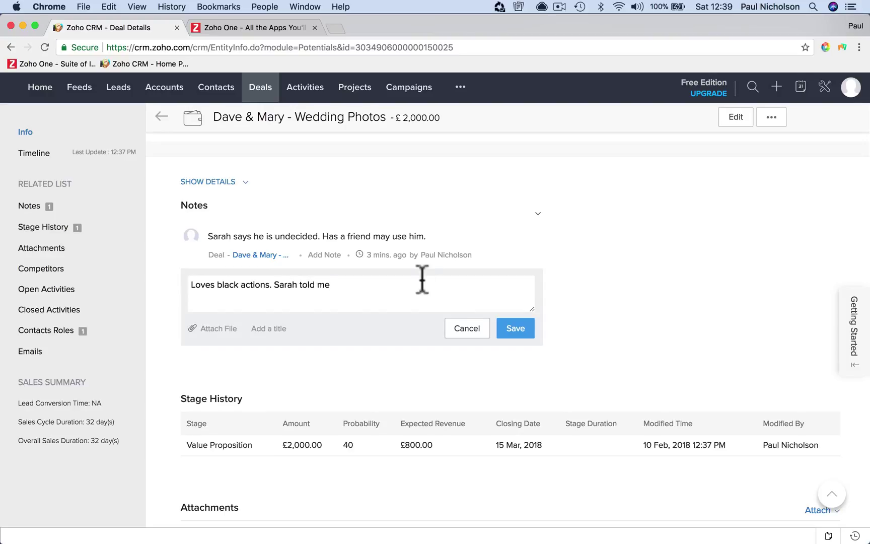
{"action": "left_click", "coordinate": [514, 328]}
Add a second note recording the names of the couple's kids
{"action": "left_click", "coordinate": [308, 330]}
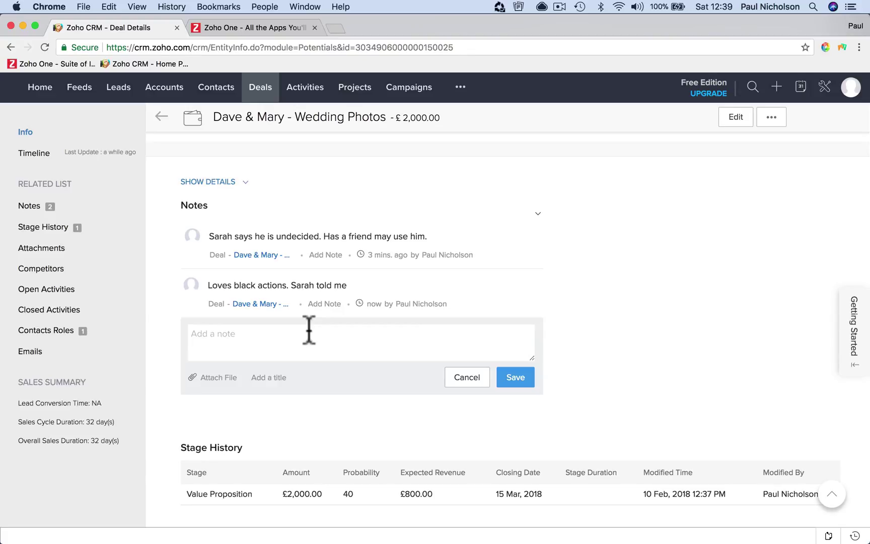
{"action": "type", "text": "Kids"}
{"action": "type", "text": " are called "}
{"action": "type", "text": "Mar"}
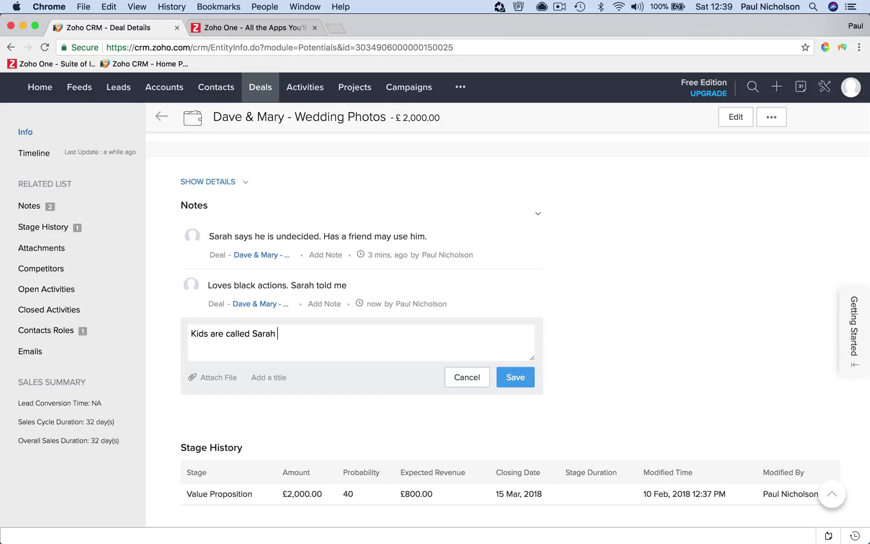
{"action": "type", "text": "ah adn"}
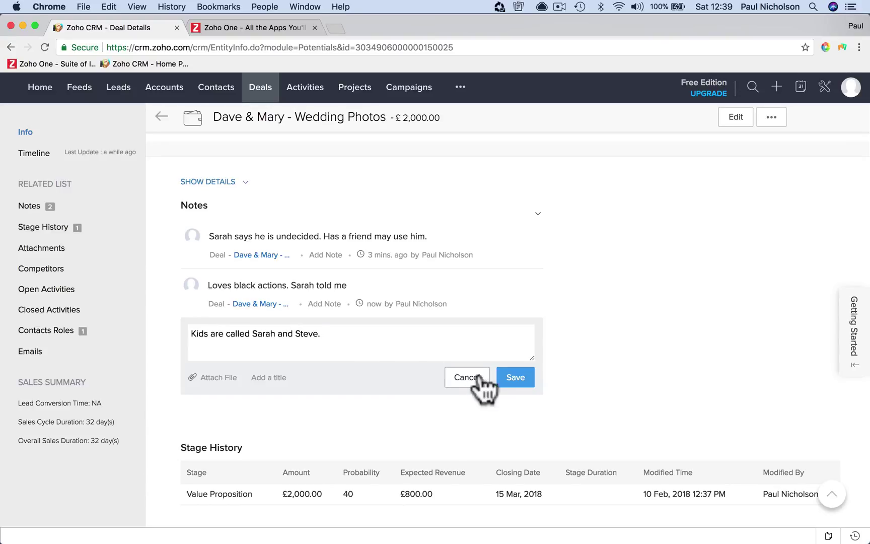
{"action": "left_click", "coordinate": [508, 377]}
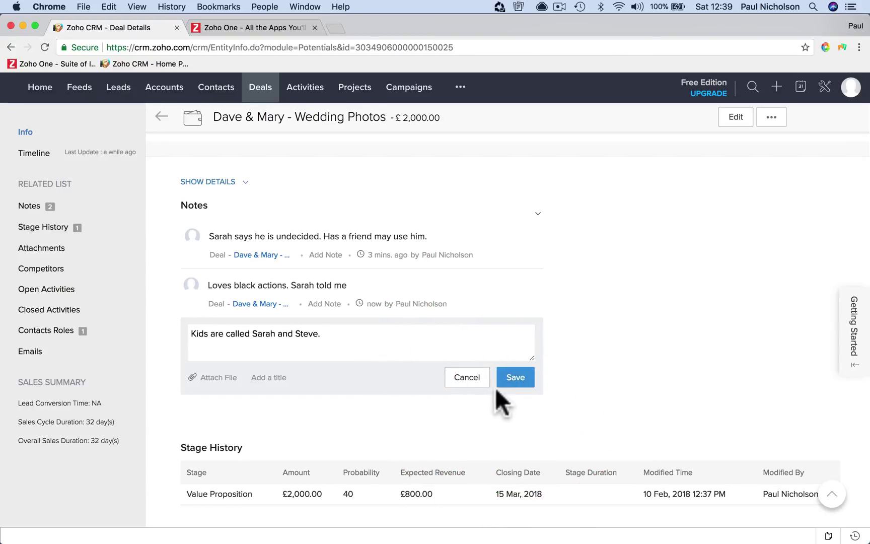
{"action": "left_click", "coordinate": [511, 378]}
Add a third note about their jobs: garage manager and headmistress
{"action": "left_click", "coordinate": [471, 389]}
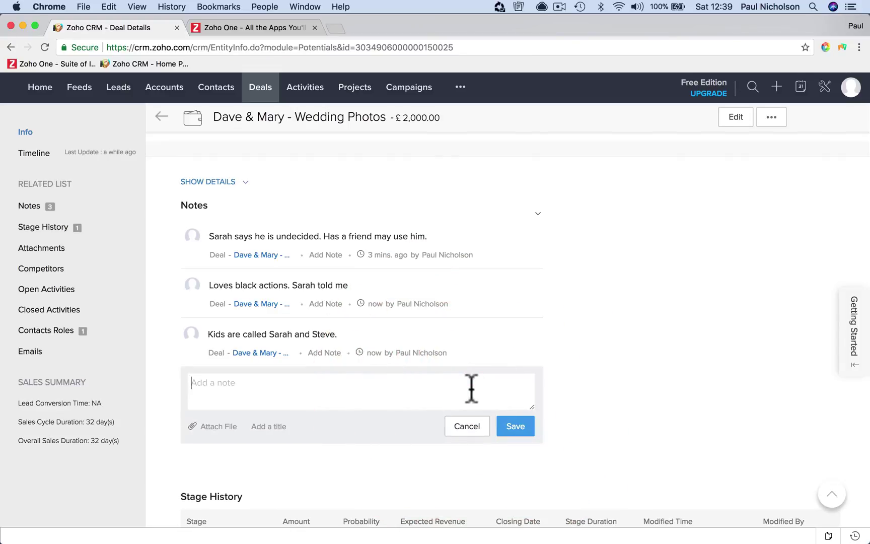
{"action": "scroll", "coordinate": [471, 389], "scroll_direction": "down", "scroll_amount": 8}
{"action": "scroll", "coordinate": [471, 389], "scroll_direction": "up", "scroll_amount": 8}
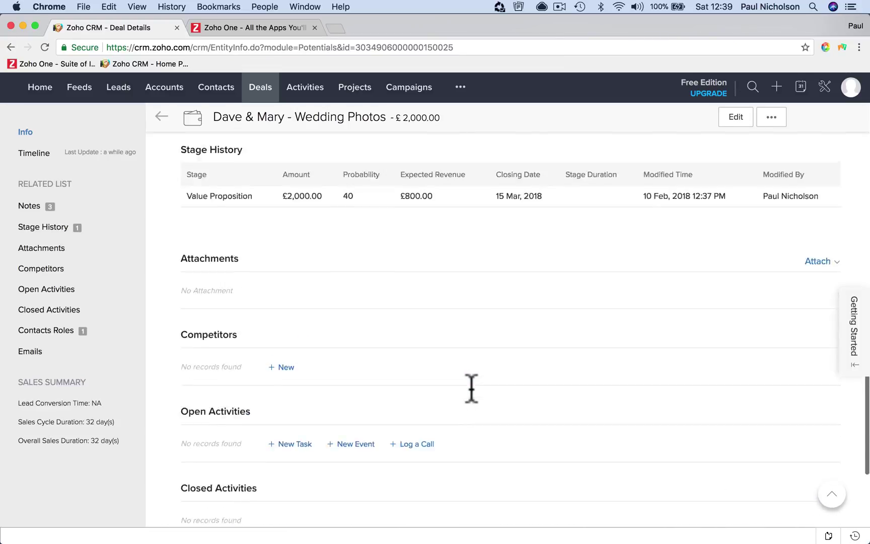
{"action": "scroll", "coordinate": [413, 408], "scroll_direction": "up", "scroll_amount": 3}
{"action": "scroll", "coordinate": [354, 418], "scroll_direction": "down", "scroll_amount": 3}
{"action": "left_click", "coordinate": [297, 382]}
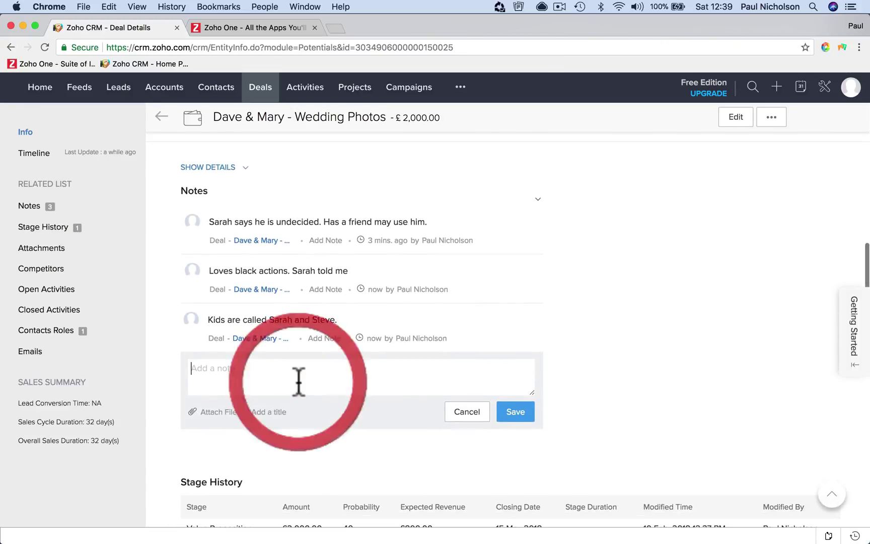
{"action": "type", "text": "Works as a"}
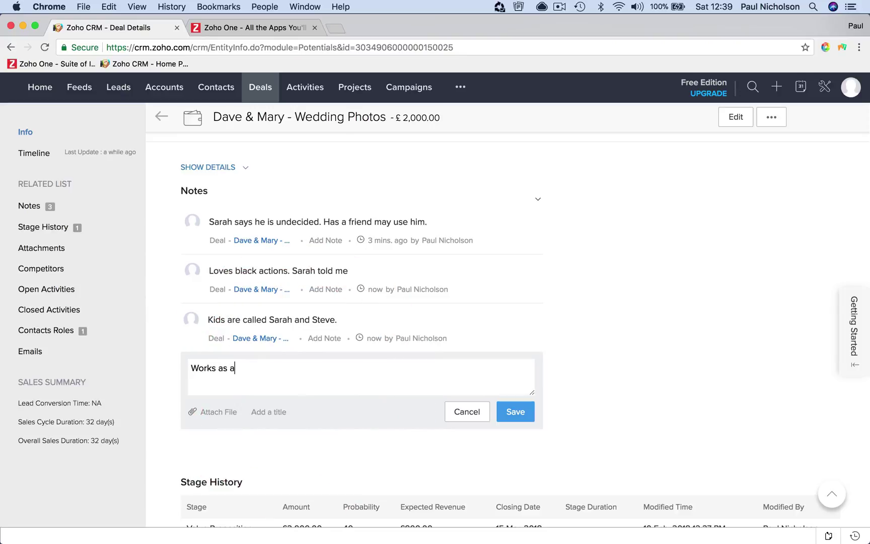
{"action": "type", "text": " manage"}
{"action": "type", "text": "r at Locac"}
{"action": "type", "text": " Garage"}
{"action": "type", "text": "."}
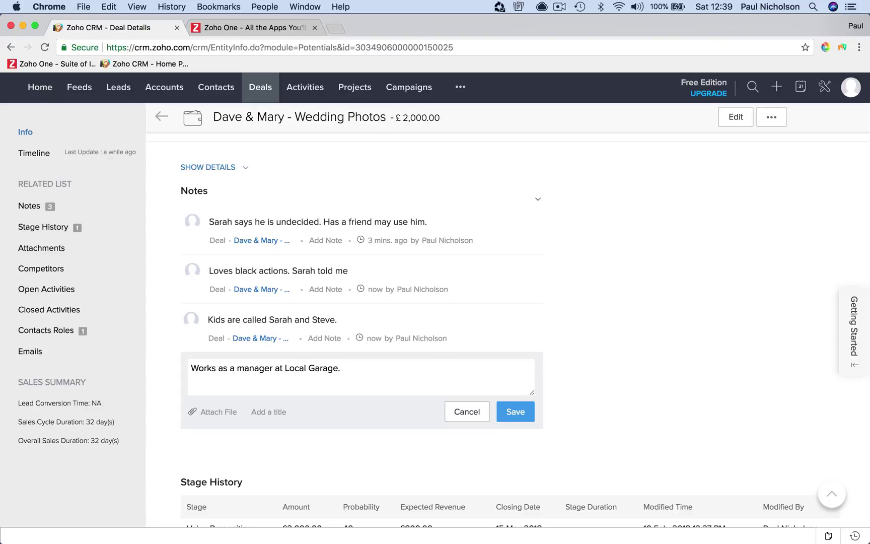
{"action": "type", "text": " Mary is Head mistress so and so schol"}
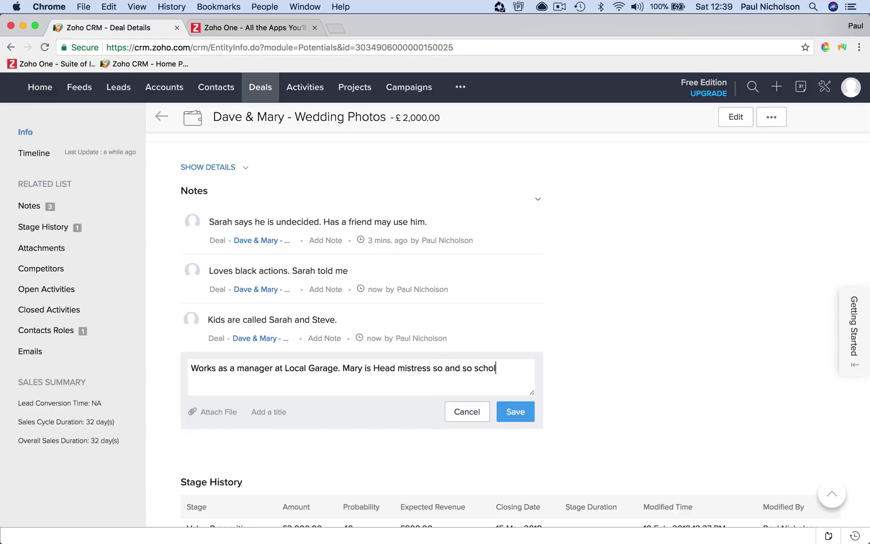
{"action": "key", "text": "BackSpace"}
{"action": "type", "text": "ol."}
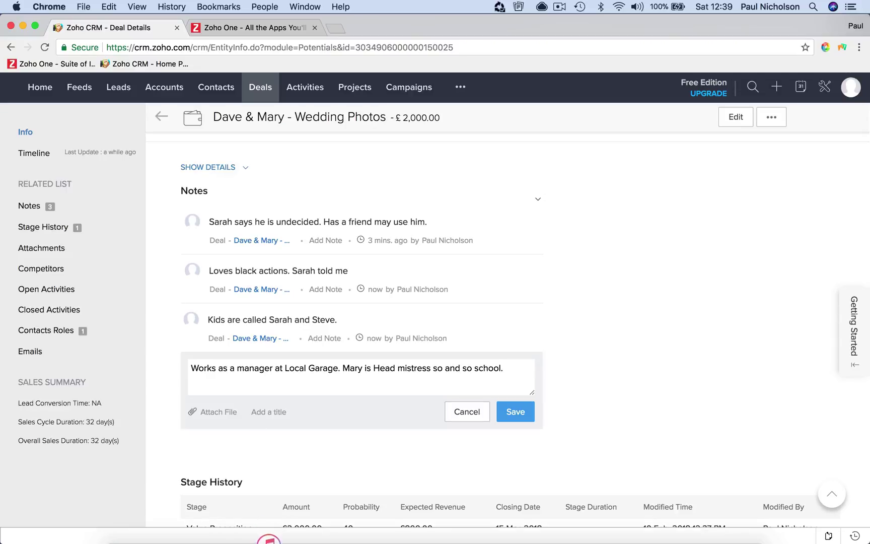
{"action": "left_click", "coordinate": [515, 412]}
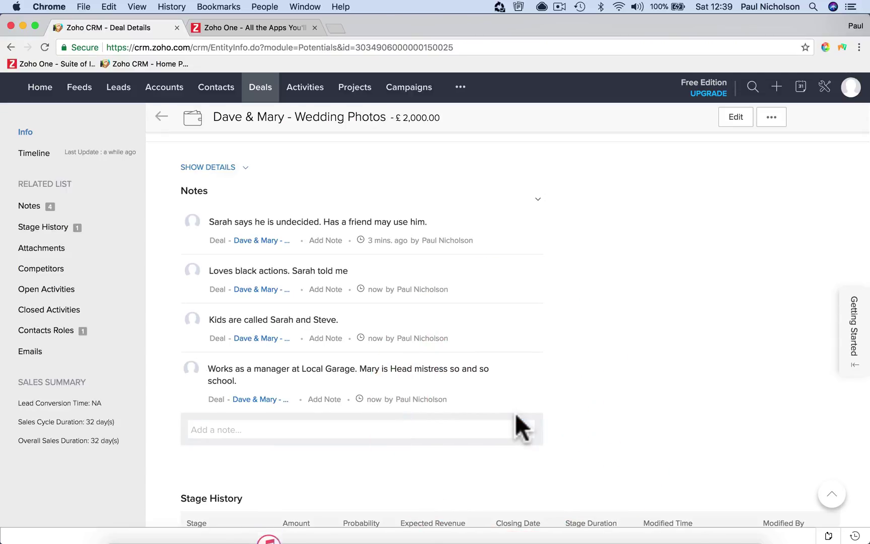
{"action": "scroll", "coordinate": [515, 412], "scroll_direction": "down", "scroll_amount": 10}
Bring up the New Task, New Event and Log a Call choices under Open Activities
{"action": "scroll", "coordinate": [515, 412], "scroll_direction": "down", "scroll_amount": 5}
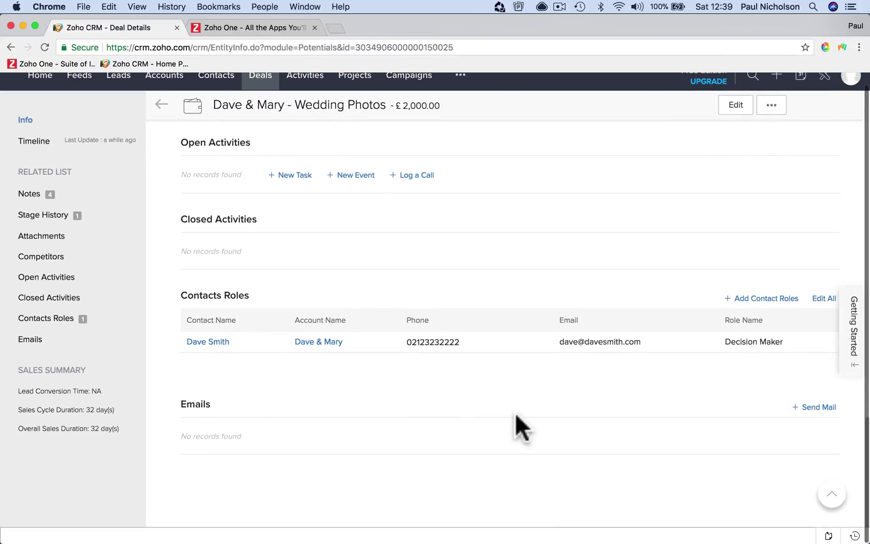
{"action": "scroll", "coordinate": [514, 412], "scroll_direction": "up", "scroll_amount": 15}
{"action": "scroll", "coordinate": [515, 412], "scroll_direction": "down", "scroll_amount": 1}
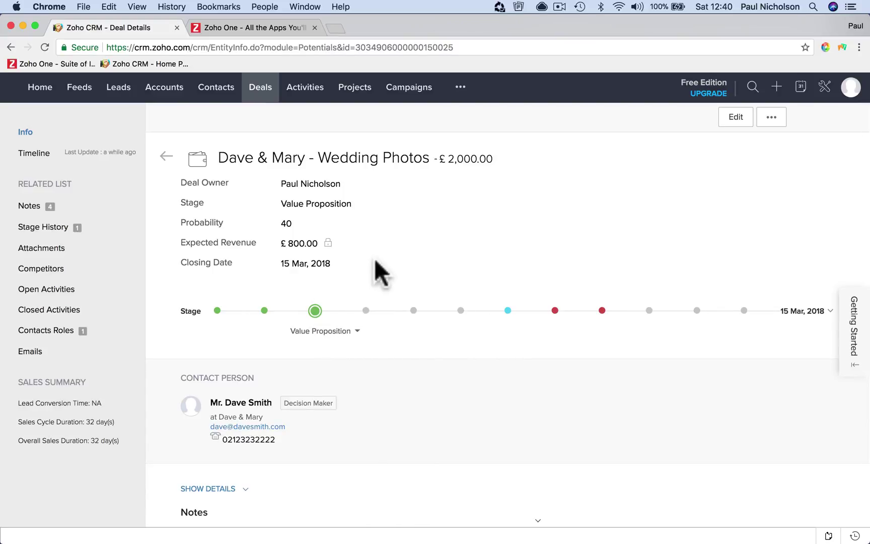
{"action": "scroll", "coordinate": [373, 267], "scroll_direction": "down", "scroll_amount": 3}
{"action": "scroll", "coordinate": [373, 265], "scroll_direction": "down", "scroll_amount": 10}
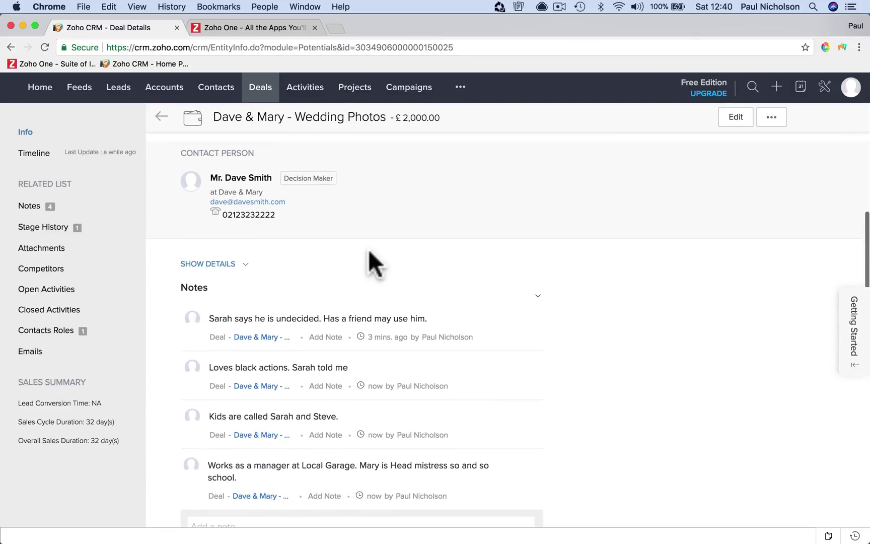
{"action": "scroll", "coordinate": [370, 251], "scroll_direction": "down", "scroll_amount": 15}
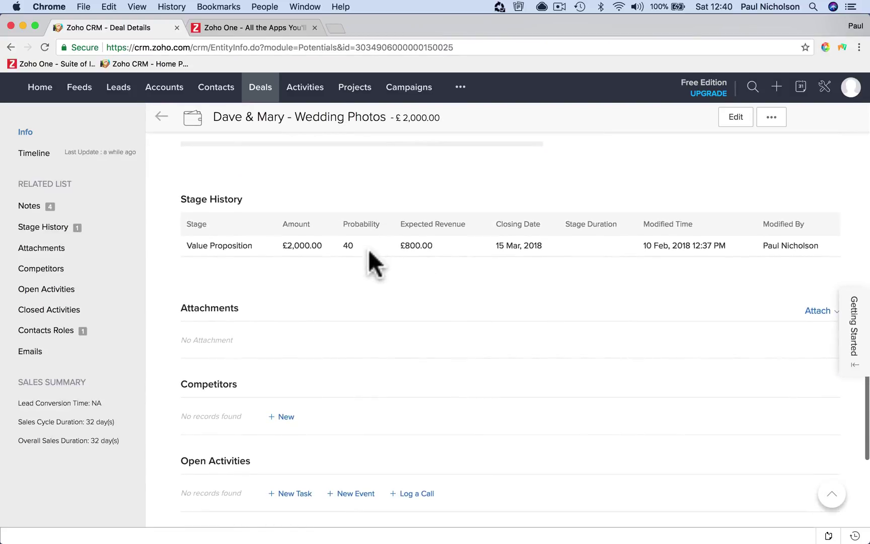
{"action": "scroll", "coordinate": [369, 251], "scroll_direction": "up", "scroll_amount": 15}
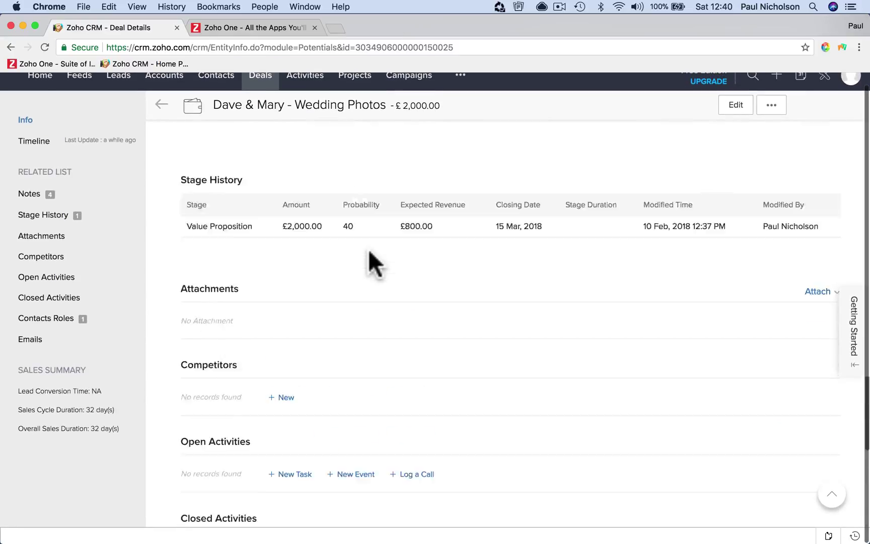
{"action": "scroll", "coordinate": [369, 251], "scroll_direction": "up", "scroll_amount": 10}
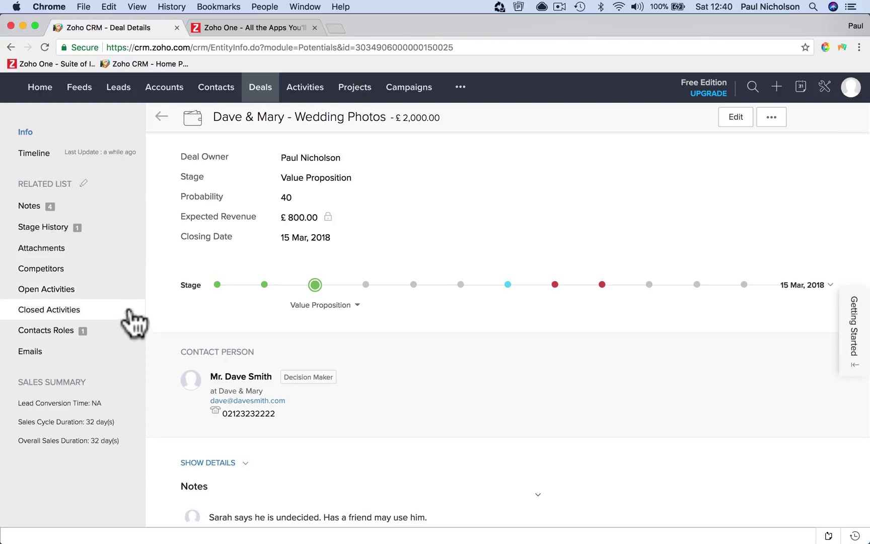
{"action": "left_click", "coordinate": [133, 288]}
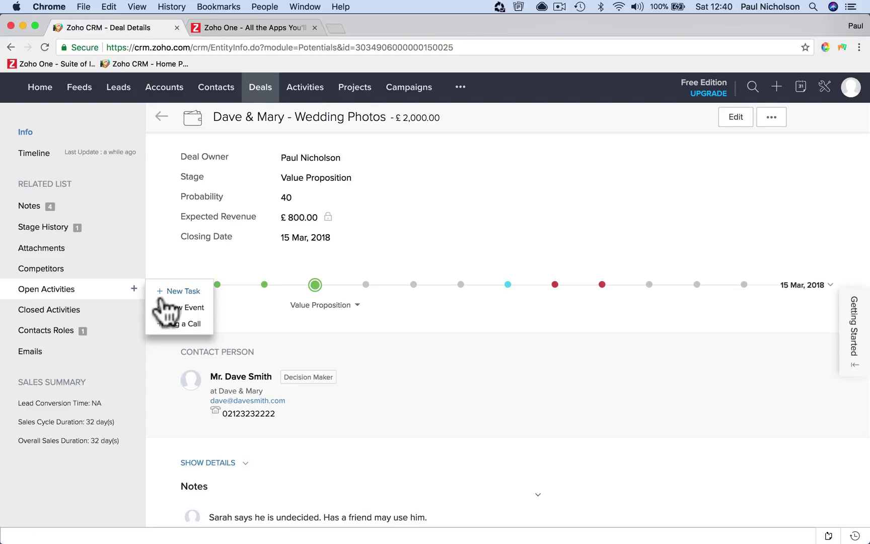
Create a task 'Arrange A Coffe' due 18 February 2018 and set its priority to High
{"action": "left_click", "coordinate": [172, 290]}
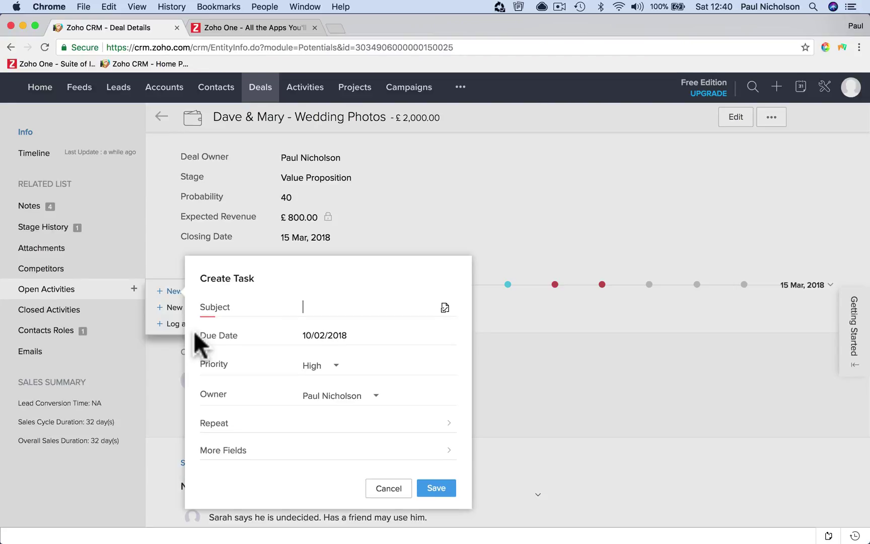
{"action": "type", "text": "Arrange A C"}
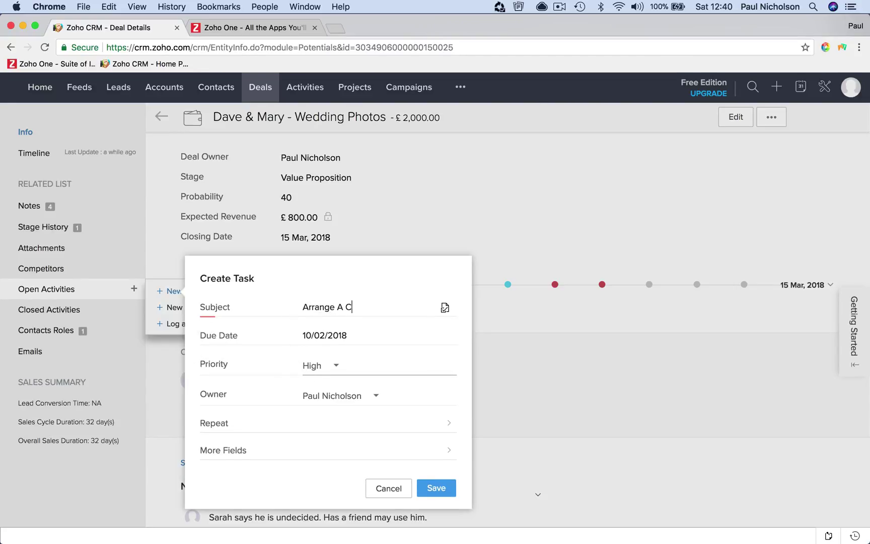
{"action": "type", "text": "offe"}
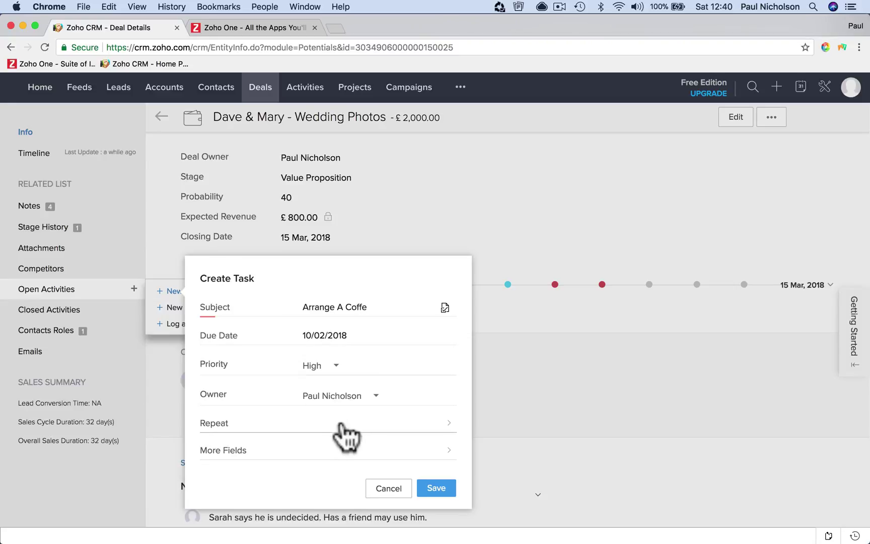
{"action": "left_click", "coordinate": [361, 333]}
{"action": "left_click", "coordinate": [418, 425]}
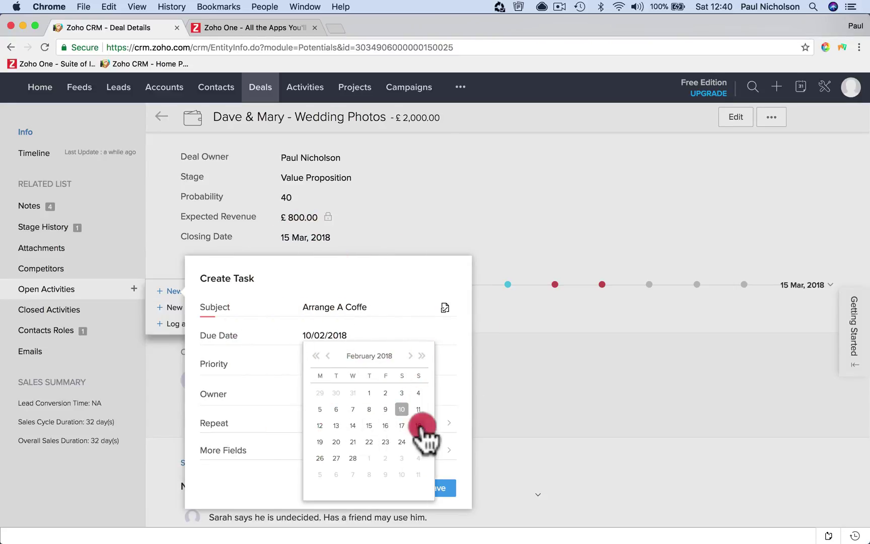
{"action": "left_click", "coordinate": [338, 367]}
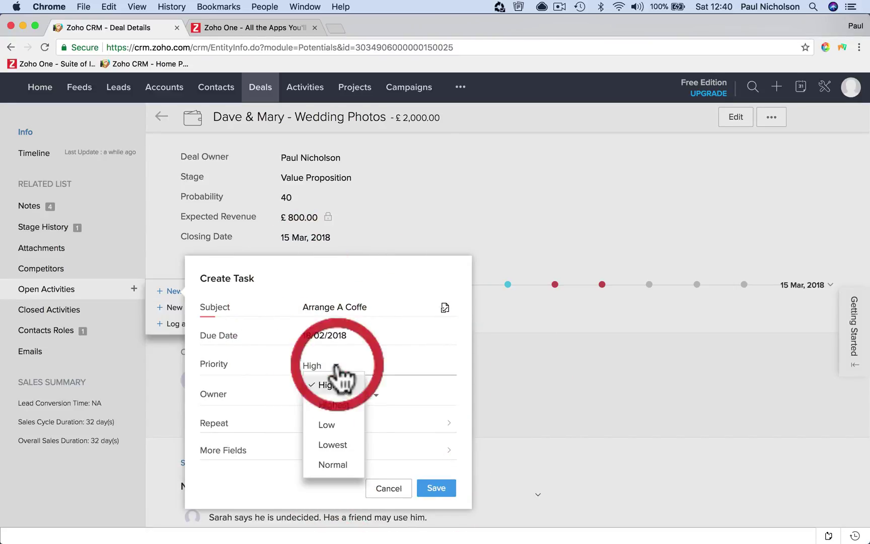
{"action": "left_click", "coordinate": [336, 427]}
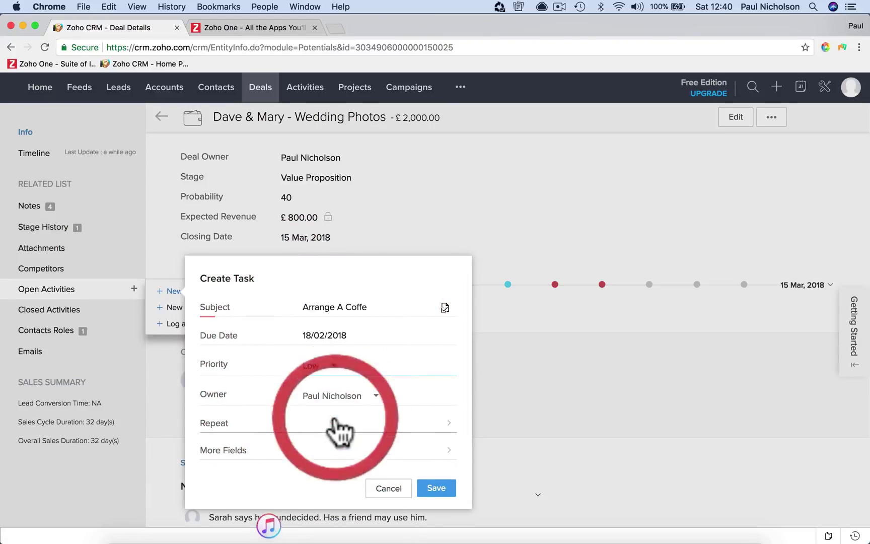
{"action": "left_click", "coordinate": [335, 366]}
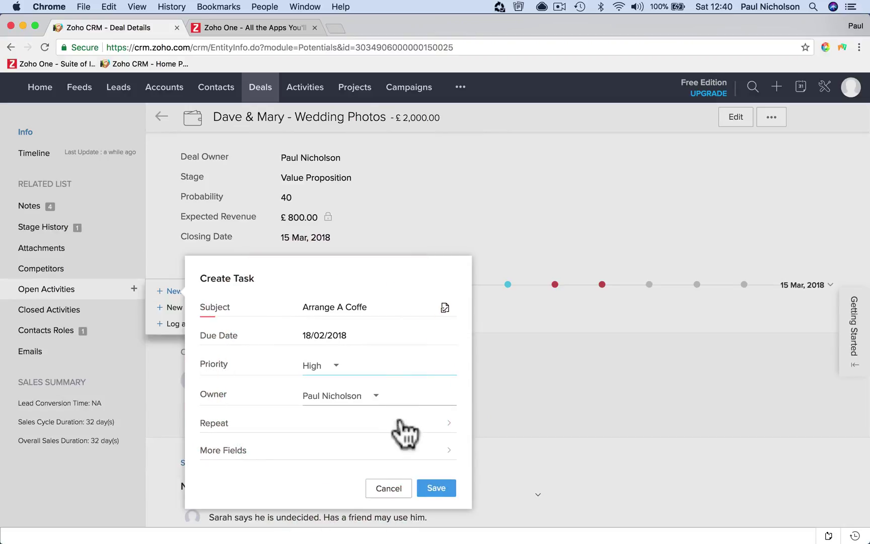
Describe the task as needing a face-to-face meeting and save it
{"action": "left_click", "coordinate": [406, 451]}
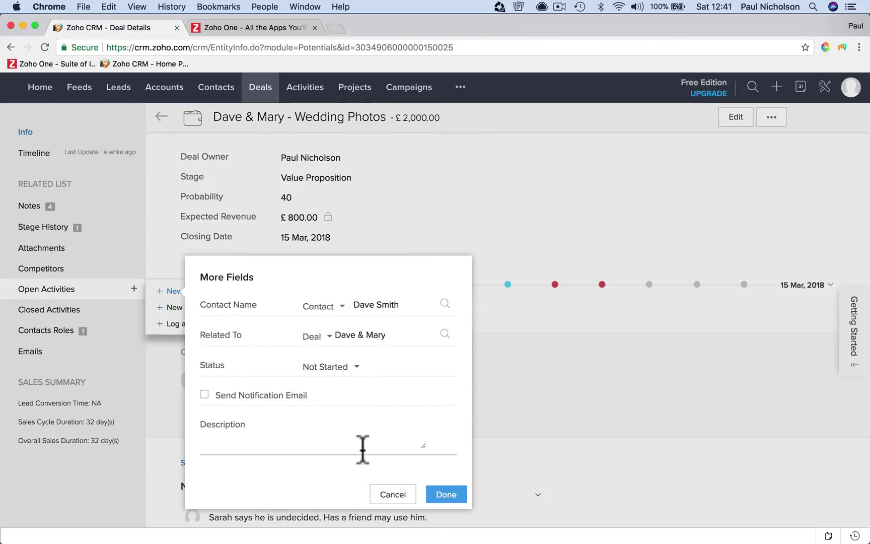
{"action": "left_click", "coordinate": [344, 434]}
{"action": "type", "text": "Need to get face to face meeting."}
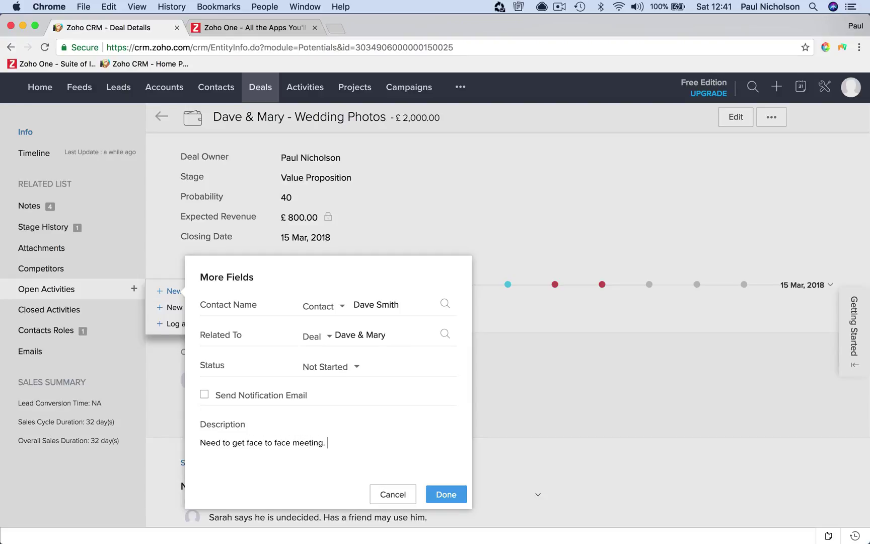
{"action": "left_click", "coordinate": [443, 493]}
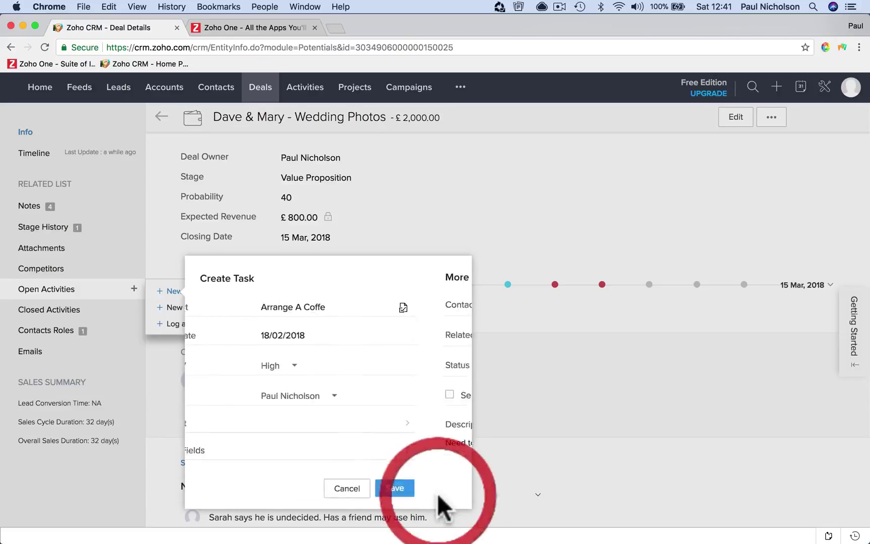
{"action": "left_click", "coordinate": [436, 488]}
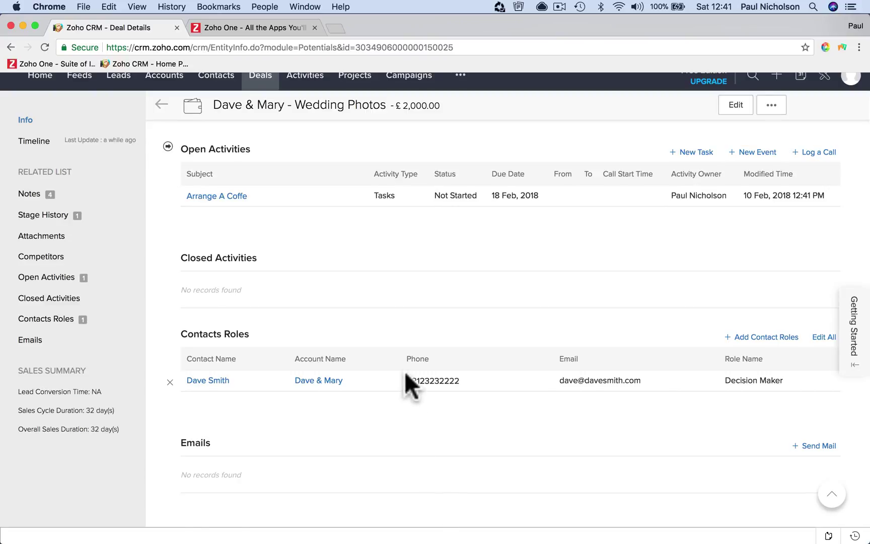
{"action": "scroll", "coordinate": [404, 371], "scroll_direction": "up", "scroll_amount": 10}
{"action": "scroll", "coordinate": [404, 371], "scroll_direction": "down", "scroll_amount": 10}
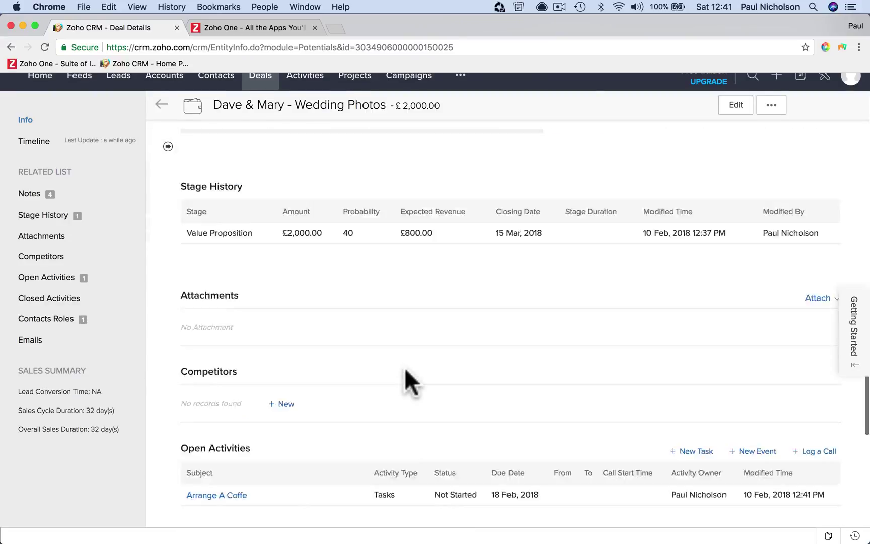
{"action": "scroll", "coordinate": [435, 316], "scroll_direction": "up", "scroll_amount": 10}
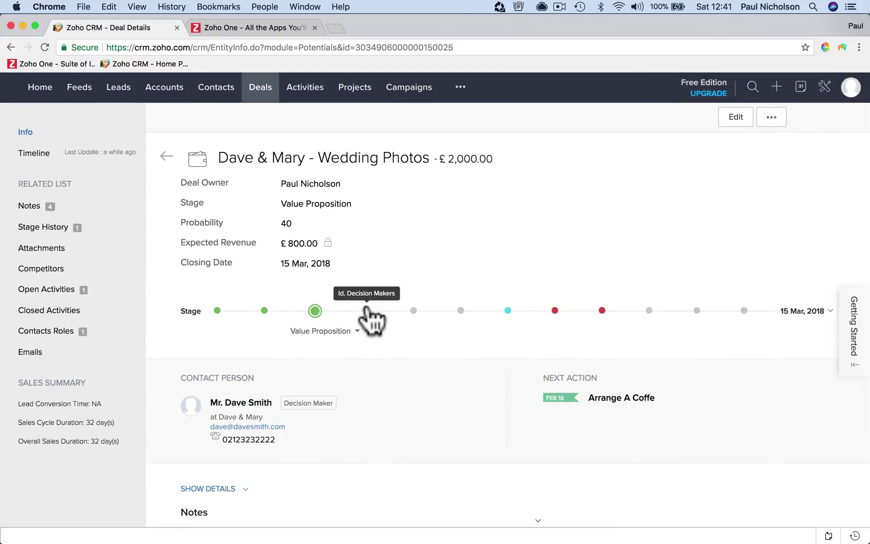
Move the deal stage up to Negotiation/Review and back, settling on Id. Decision Makers (60%, £1200.00)
{"action": "left_click", "coordinate": [366, 308]}
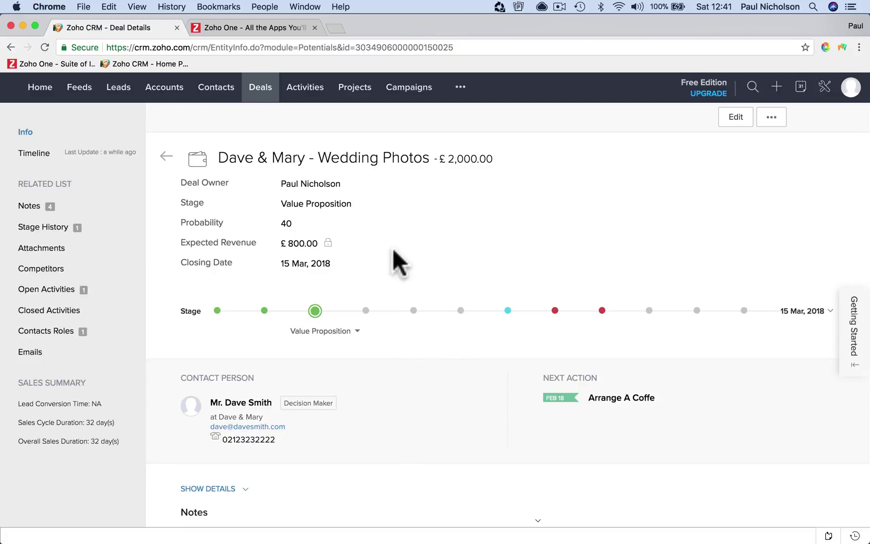
{"action": "left_click", "coordinate": [366, 311]}
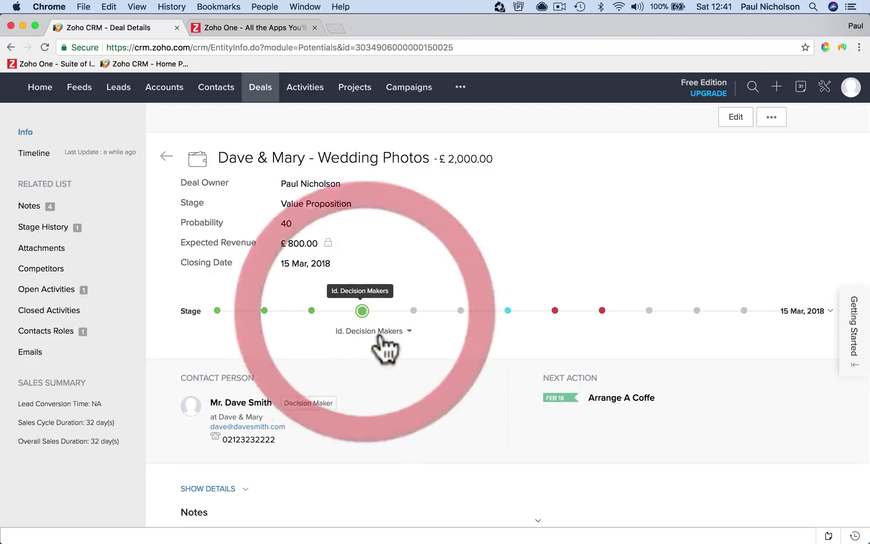
{"action": "left_click", "coordinate": [414, 312]}
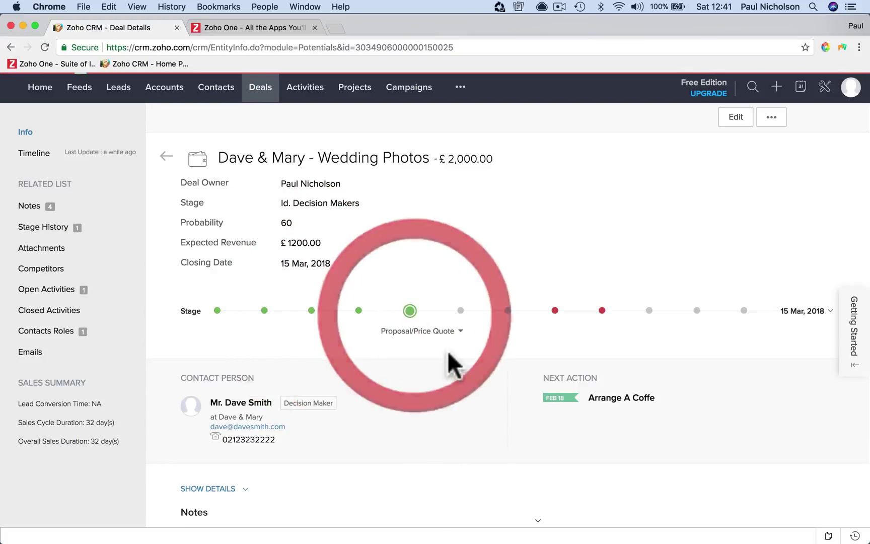
{"action": "left_click", "coordinate": [456, 311]}
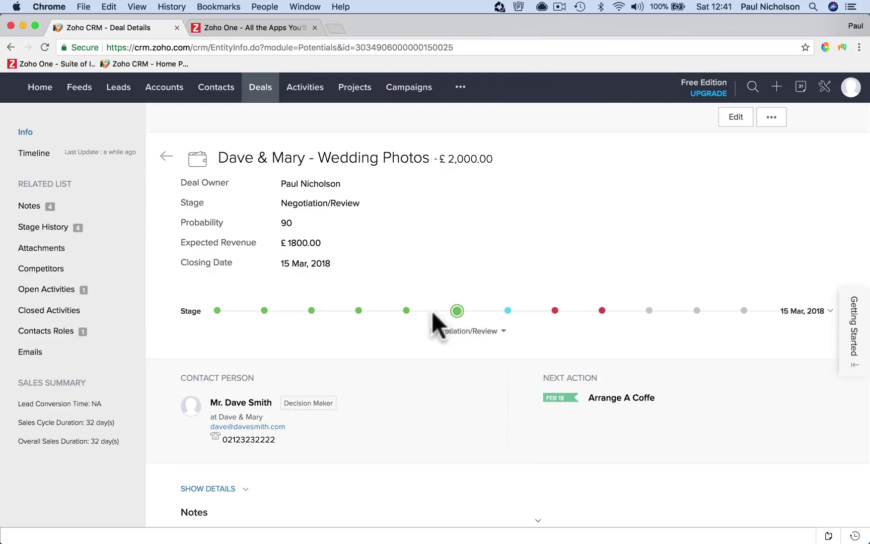
{"action": "left_click", "coordinate": [408, 313]}
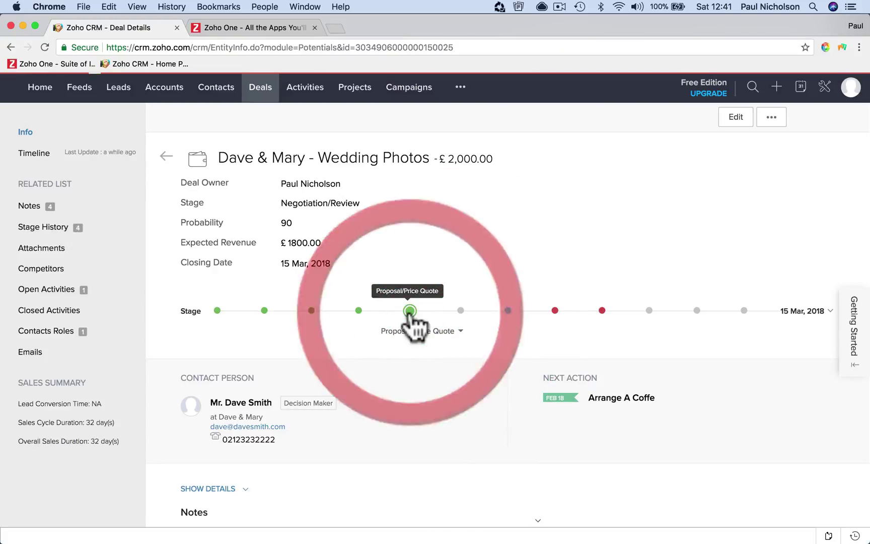
{"action": "left_click", "coordinate": [360, 312]}
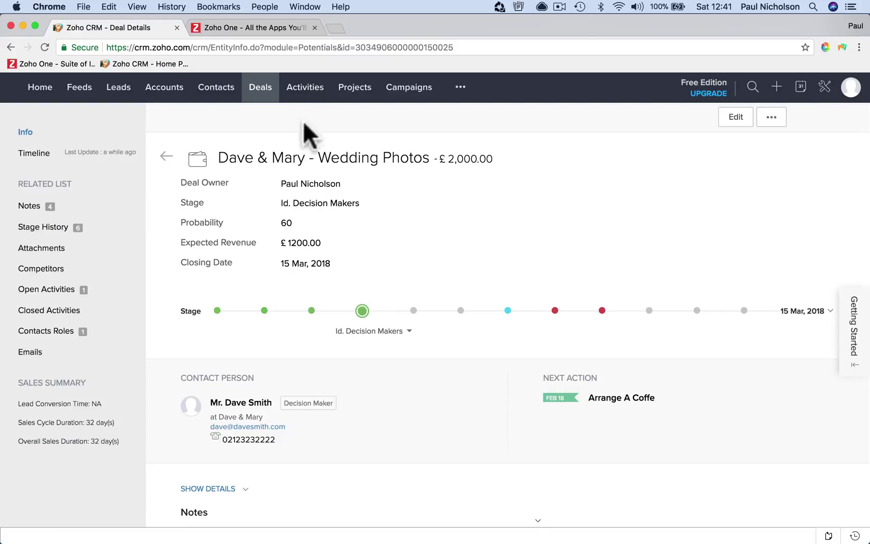
On the All Deals board, move the Dave & Mary card to Proposal/Price Quote and back
{"action": "left_click", "coordinate": [263, 93]}
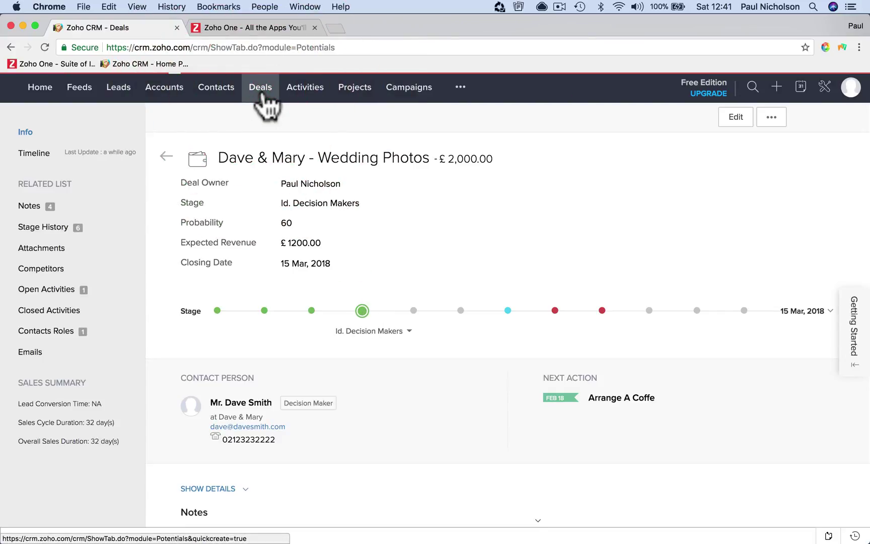
{"action": "scroll", "coordinate": [378, 289], "scroll_direction": "right", "scroll_amount": 8}
{"action": "scroll", "coordinate": [378, 289], "scroll_direction": "right", "scroll_amount": 5}
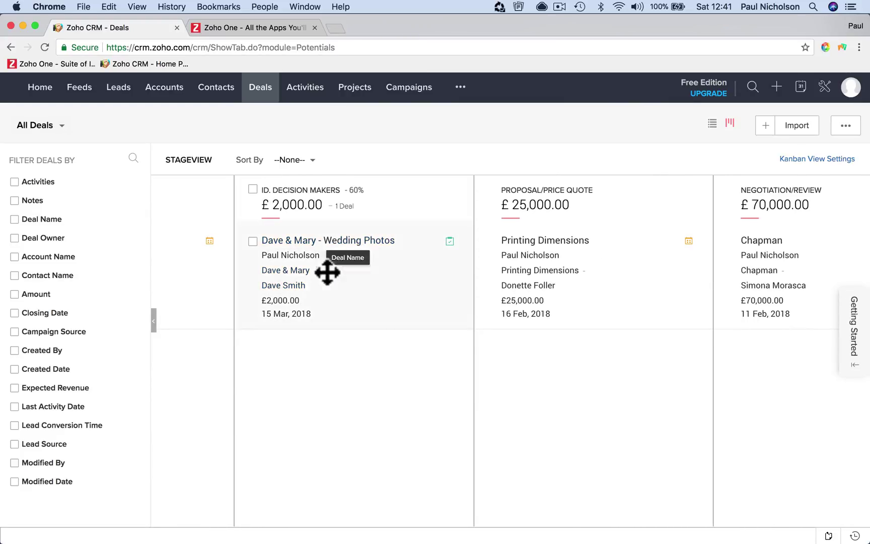
{"action": "left_click_drag", "start_coordinate": [315, 278], "coordinate": [438, 355]}
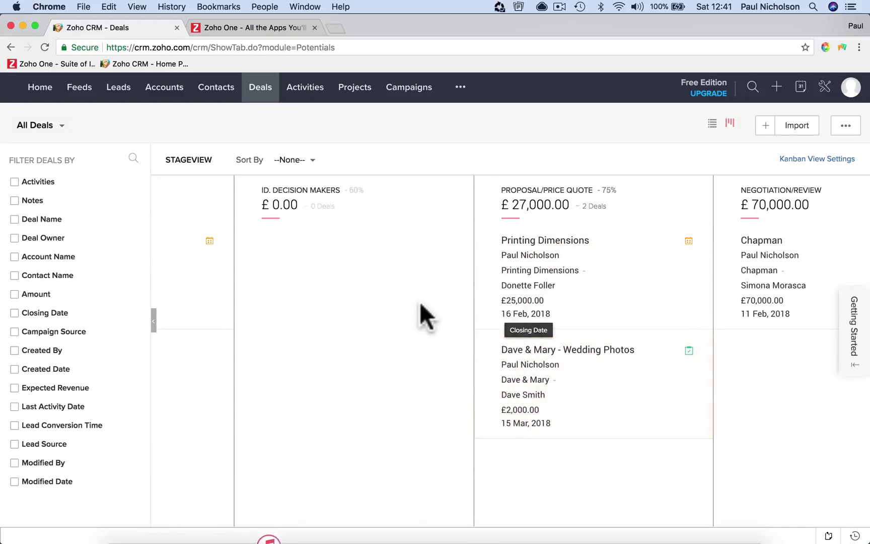
{"action": "scroll", "coordinate": [554, 275], "scroll_direction": "right", "scroll_amount": 4}
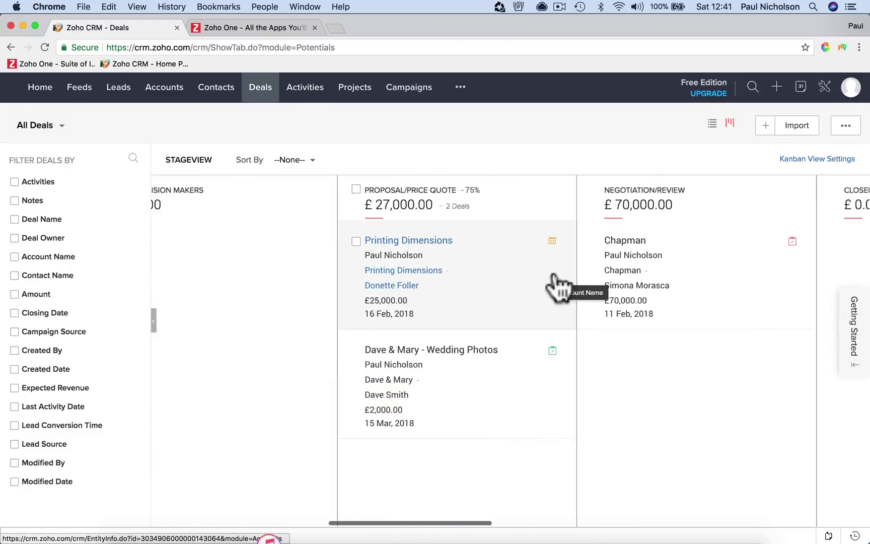
{"action": "scroll", "coordinate": [592, 344], "scroll_direction": "left", "scroll_amount": 3}
{"action": "left_click_drag", "start_coordinate": [591, 343], "coordinate": [283, 366]}
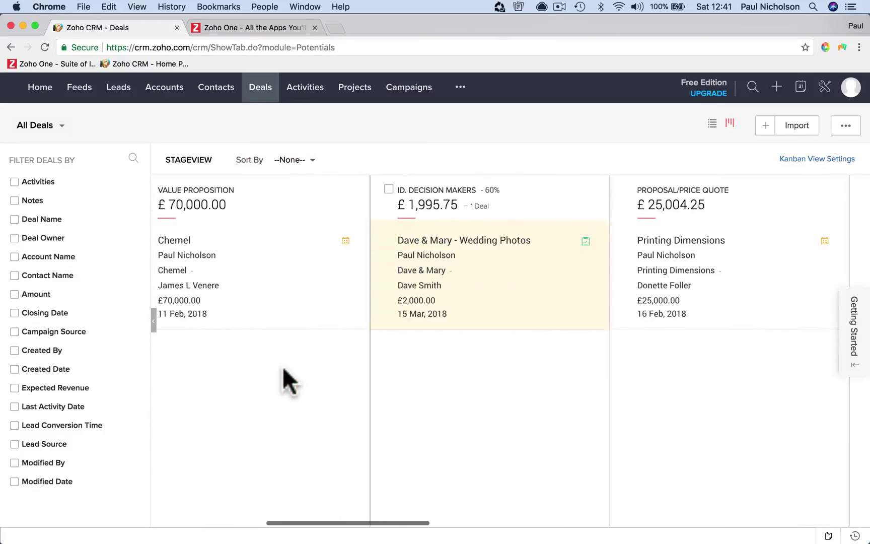
Move the card into Value Proposition, then return it to Id. Decision Makers
{"action": "left_click_drag", "start_coordinate": [497, 301], "coordinate": [360, 361]}
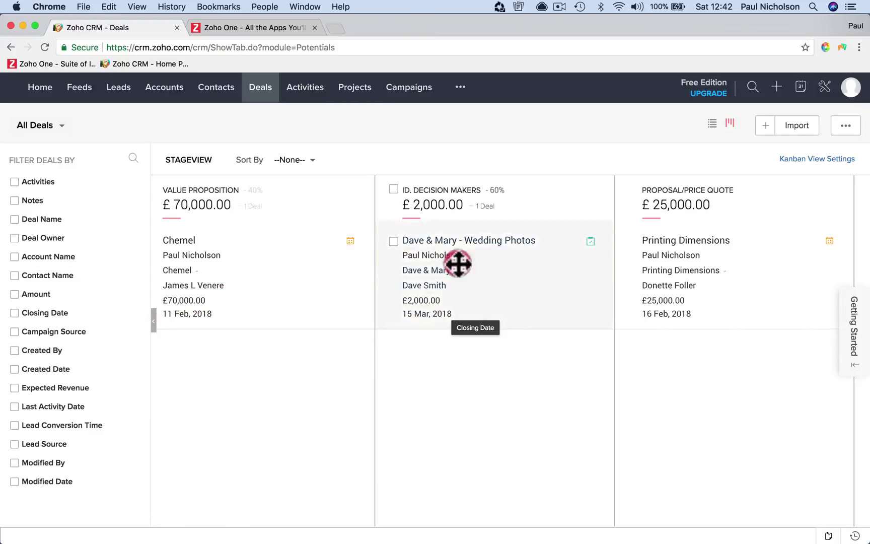
{"action": "left_click_drag", "start_coordinate": [458, 262], "coordinate": [261, 369]}
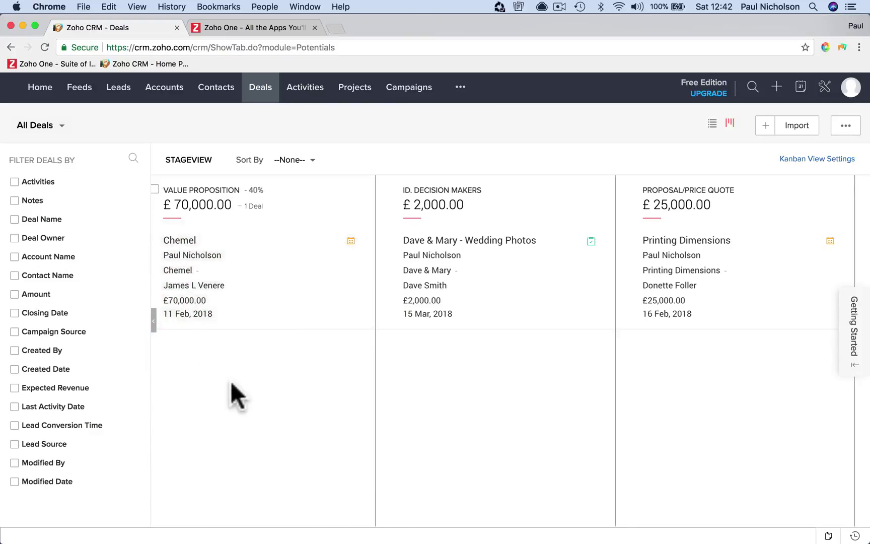
{"action": "left_click_drag", "start_coordinate": [627, 258], "coordinate": [398, 339]}
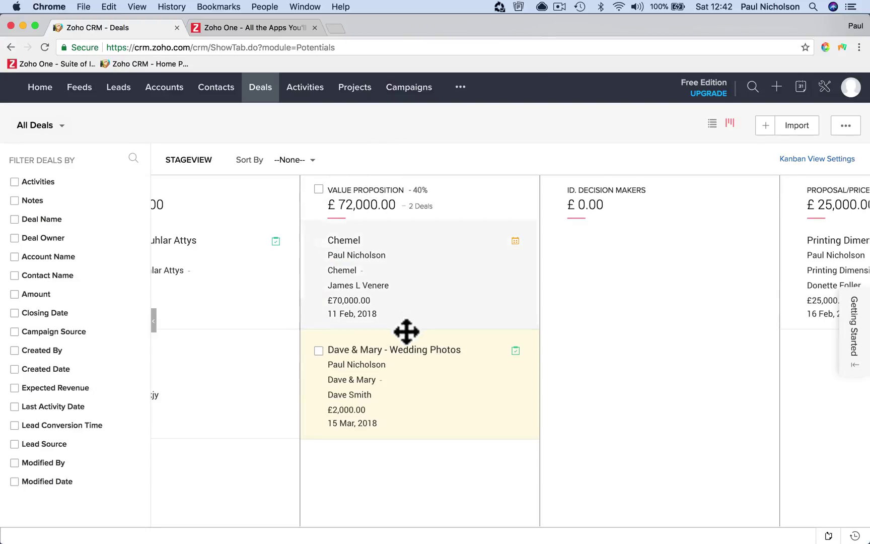
{"action": "left_click_drag", "start_coordinate": [400, 390], "coordinate": [598, 373]}
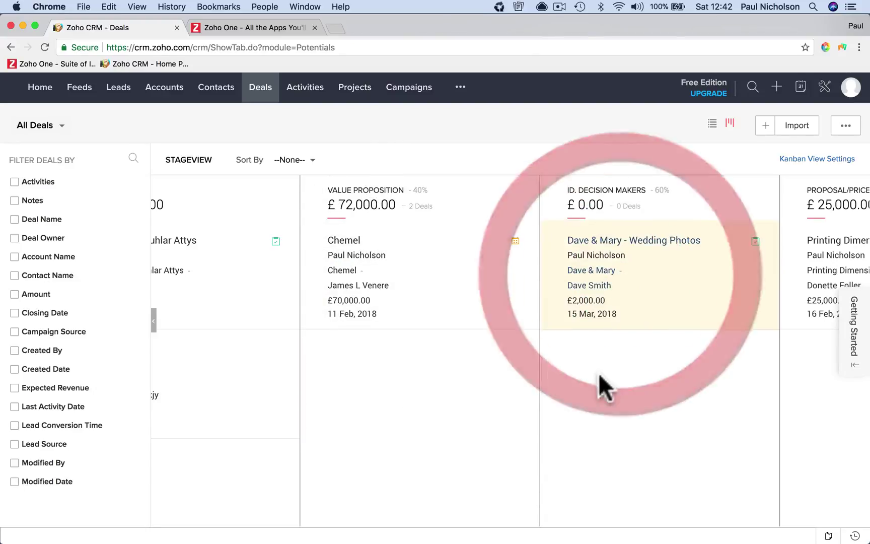
{"action": "scroll", "coordinate": [598, 373], "scroll_direction": "right", "scroll_amount": 6}
{"action": "scroll", "coordinate": [598, 373], "scroll_direction": "right", "scroll_amount": 1}
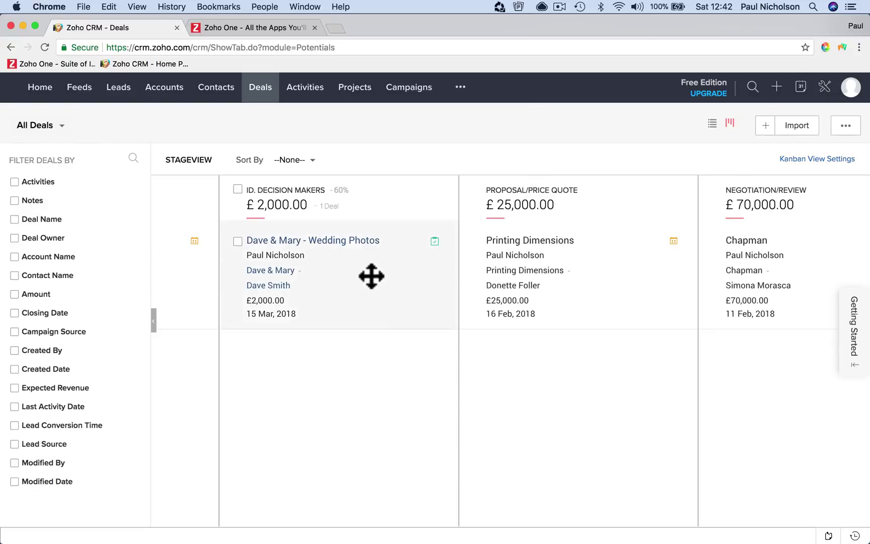
Open the deal and add the note 'Had a coffee. Great chat. I think it's a go. Just need to get pricing sorted.'
{"action": "left_click", "coordinate": [358, 241]}
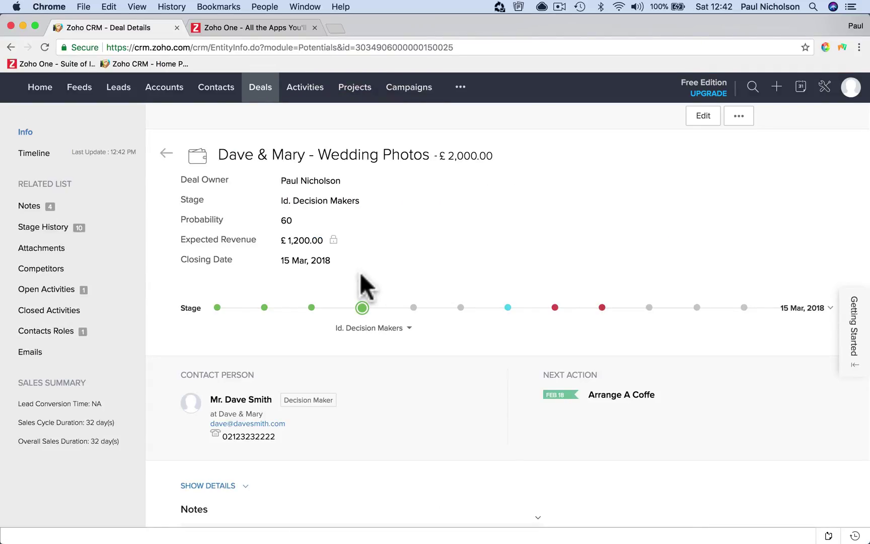
{"action": "scroll", "coordinate": [360, 272], "scroll_direction": "down", "scroll_amount": 10}
{"action": "scroll", "coordinate": [360, 272], "scroll_direction": "up", "scroll_amount": 2}
{"action": "left_click", "coordinate": [336, 257]}
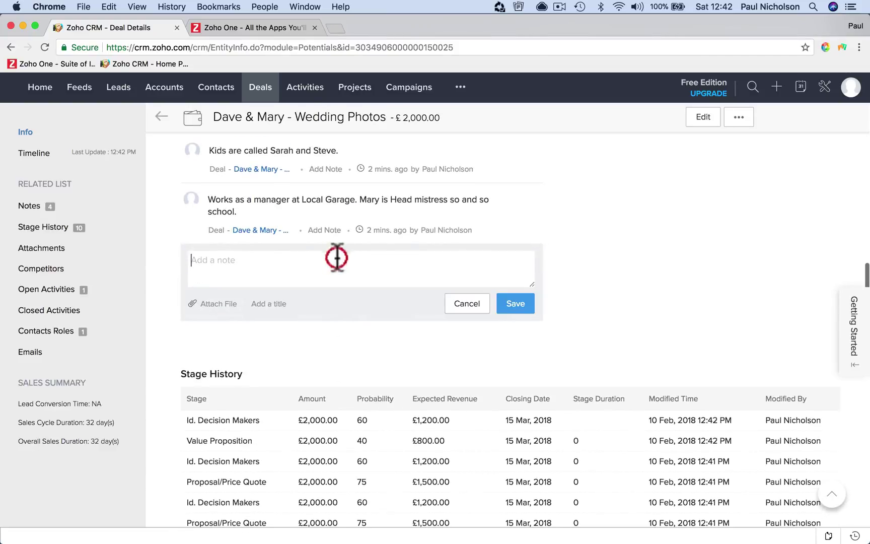
{"action": "type", "text": "Ha"}
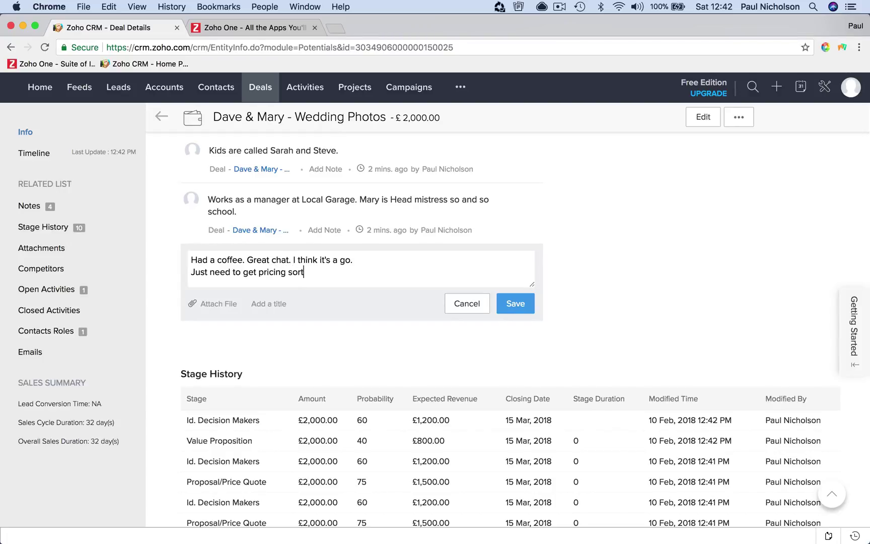
{"action": "left_click", "coordinate": [514, 302]}
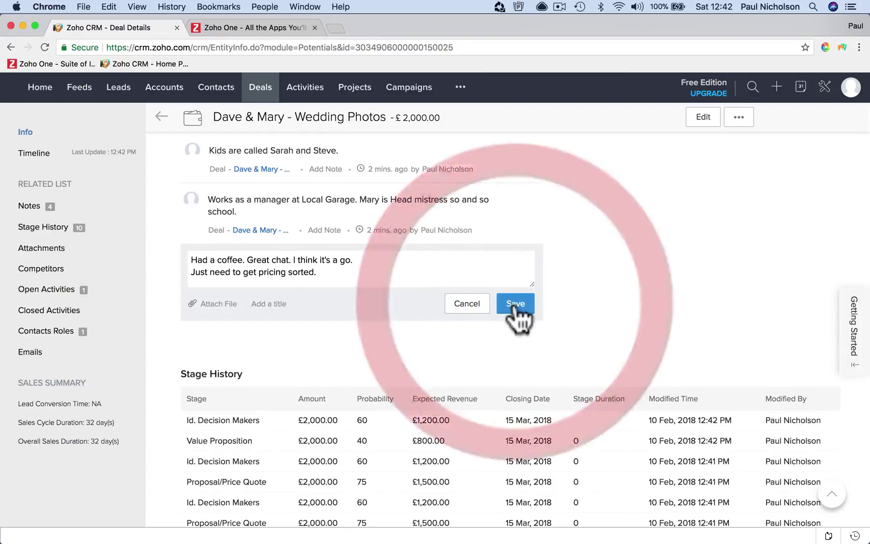
{"action": "scroll", "coordinate": [514, 302], "scroll_direction": "up", "scroll_amount": 10}
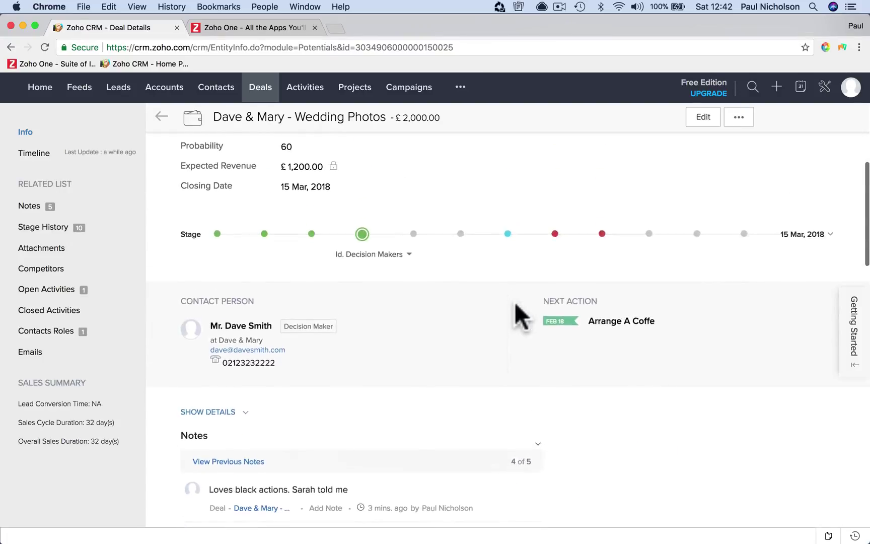
Set the deal to Proposal/Price Quote (75%, £1500.00) and check the stage list
{"action": "left_click_drag", "start_coordinate": [401, 271], "coordinate": [410, 273]}
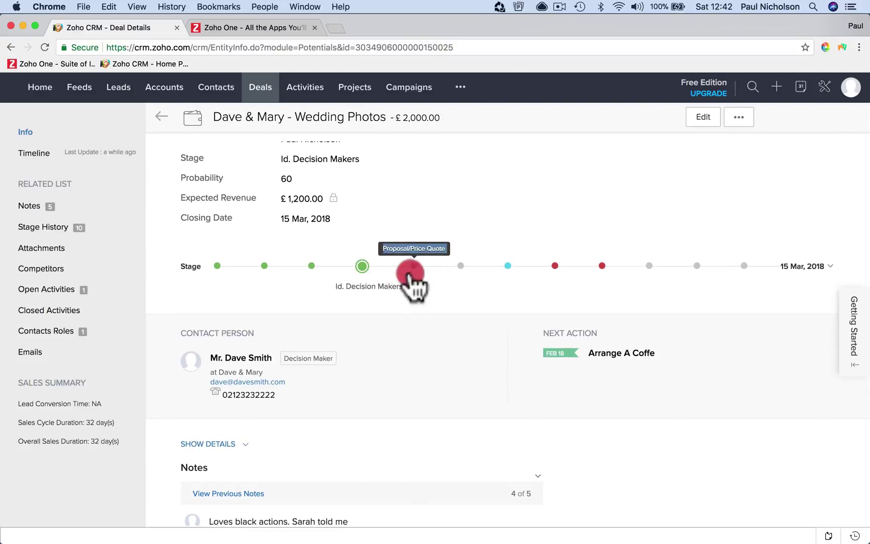
{"action": "left_click", "coordinate": [455, 309]}
{"action": "left_click", "coordinate": [362, 269]}
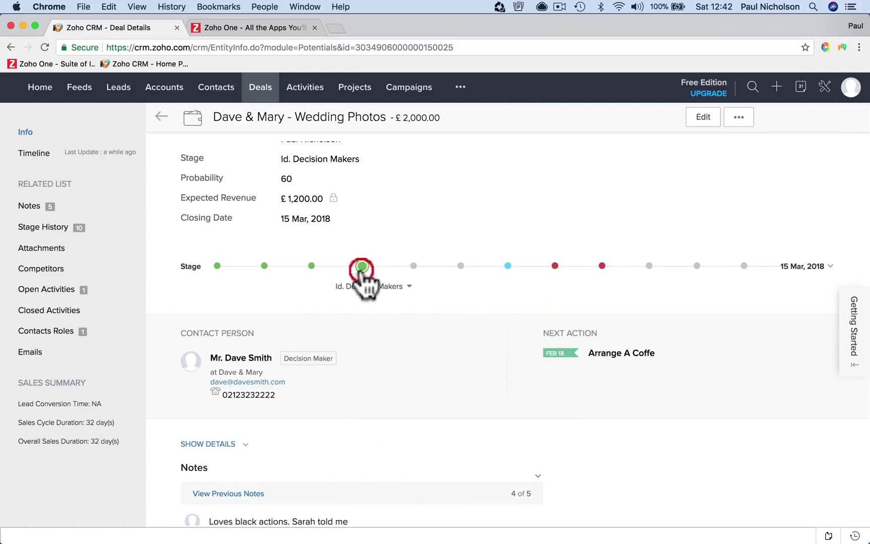
{"action": "left_click", "coordinate": [409, 267]}
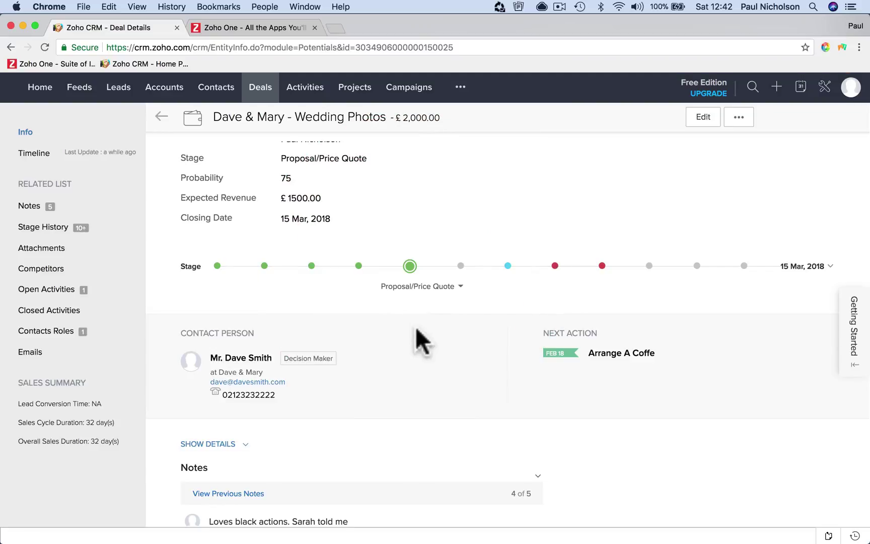
{"action": "left_click", "coordinate": [460, 286]}
{"action": "left_click", "coordinate": [460, 287]}
{"action": "left_click", "coordinate": [254, 28]}
{"action": "scroll", "coordinate": [389, 287], "scroll_direction": "down", "scroll_amount": 10}
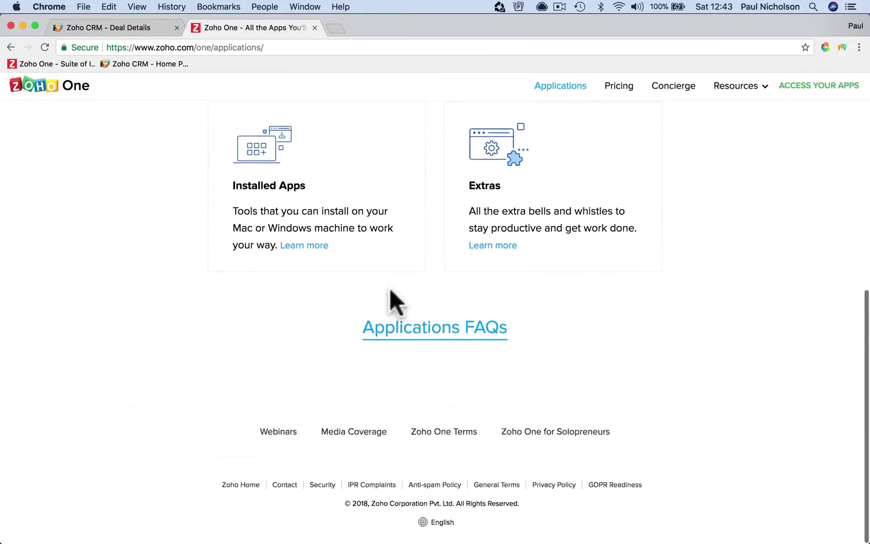
{"action": "scroll", "coordinate": [390, 287], "scroll_direction": "up", "scroll_amount": 10}
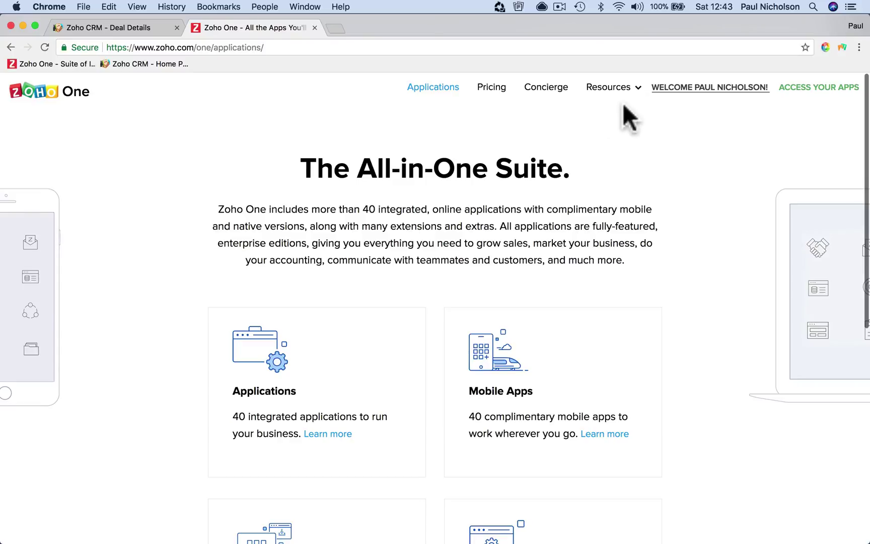
{"action": "left_click", "coordinate": [83, 94]}
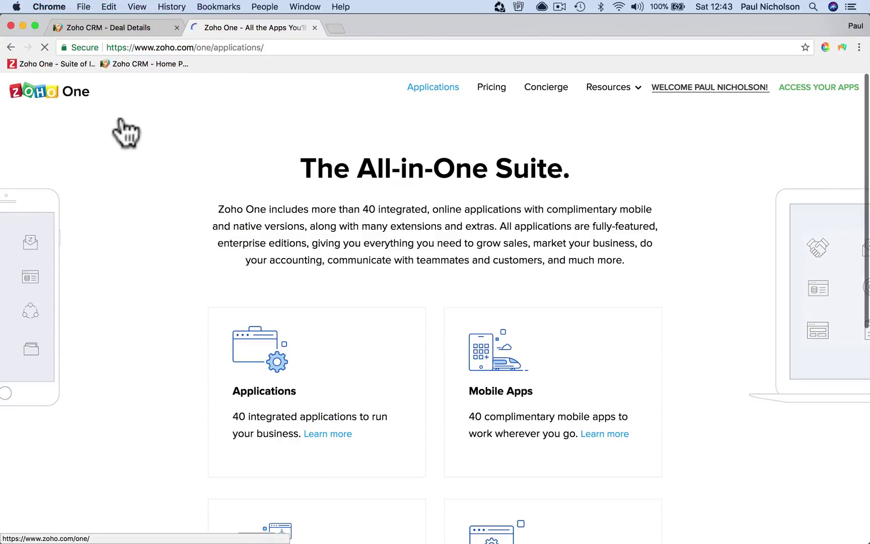
{"action": "scroll", "coordinate": [166, 216], "scroll_direction": "down", "scroll_amount": 15}
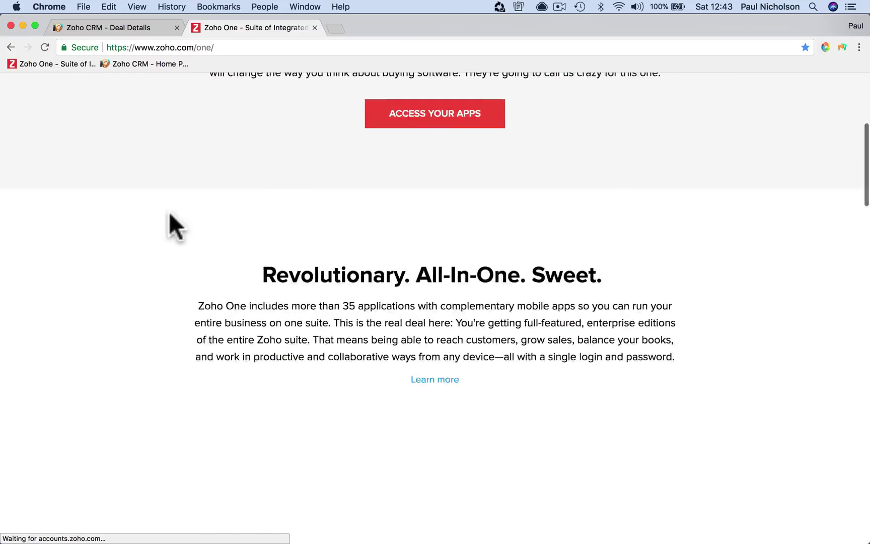
{"action": "scroll", "coordinate": [170, 214], "scroll_direction": "down", "scroll_amount": 20}
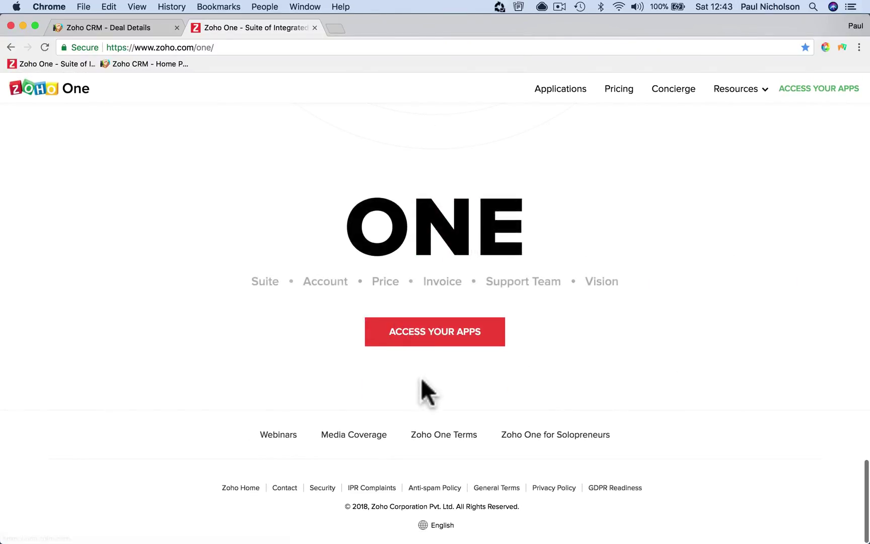
{"action": "left_click", "coordinate": [426, 328]}
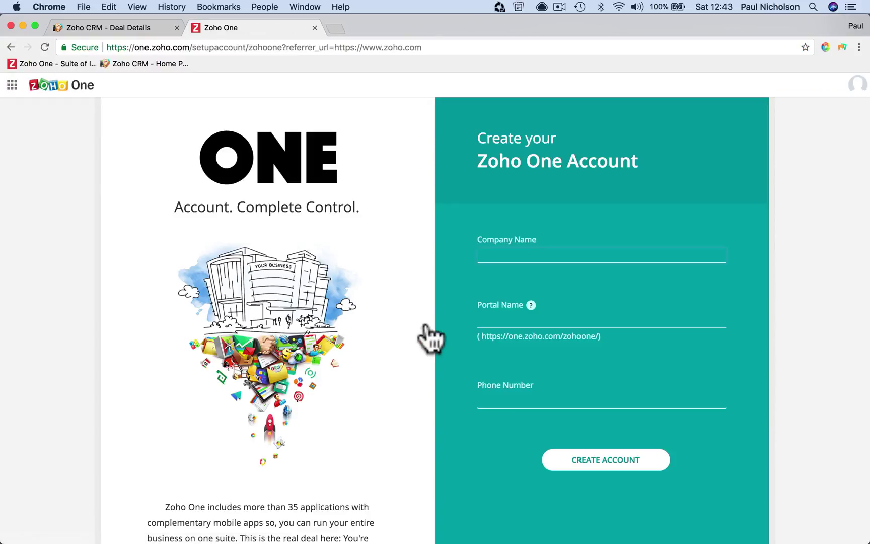
{"action": "scroll", "coordinate": [123, 260], "scroll_direction": "down", "scroll_amount": 3}
{"action": "scroll", "coordinate": [123, 258], "scroll_direction": "down", "scroll_amount": 2}
{"action": "left_click", "coordinate": [11, 47]}
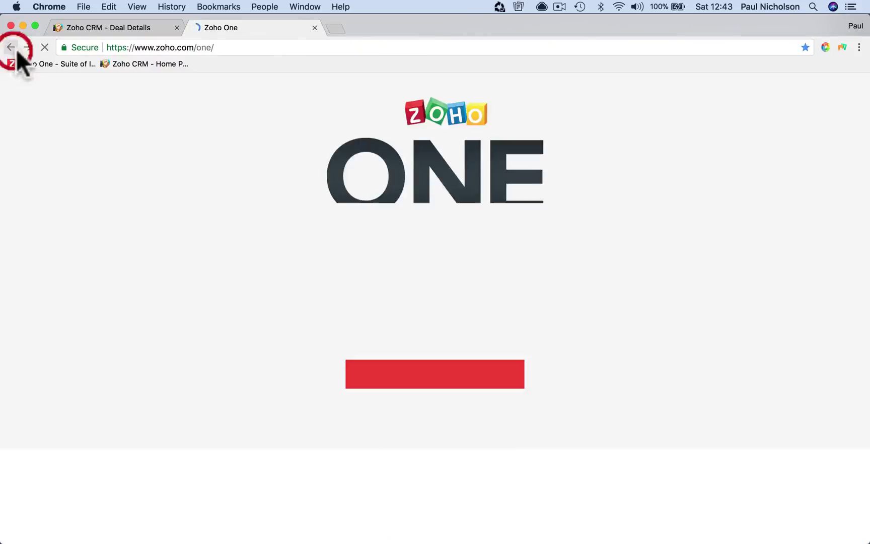
{"action": "left_click", "coordinate": [121, 30]}
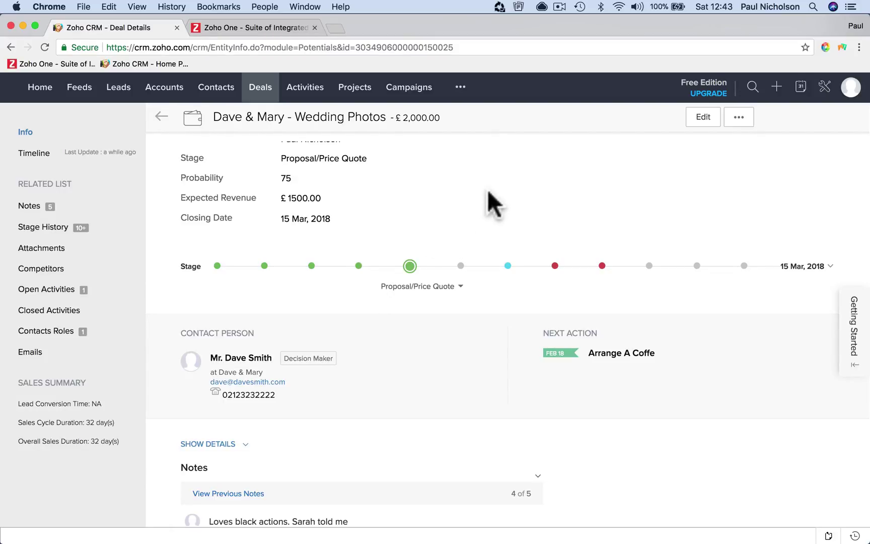
Add a sixth note, 'Send quote. Recieved.', to the Wedding Photos deal
{"action": "left_click", "coordinate": [410, 266]}
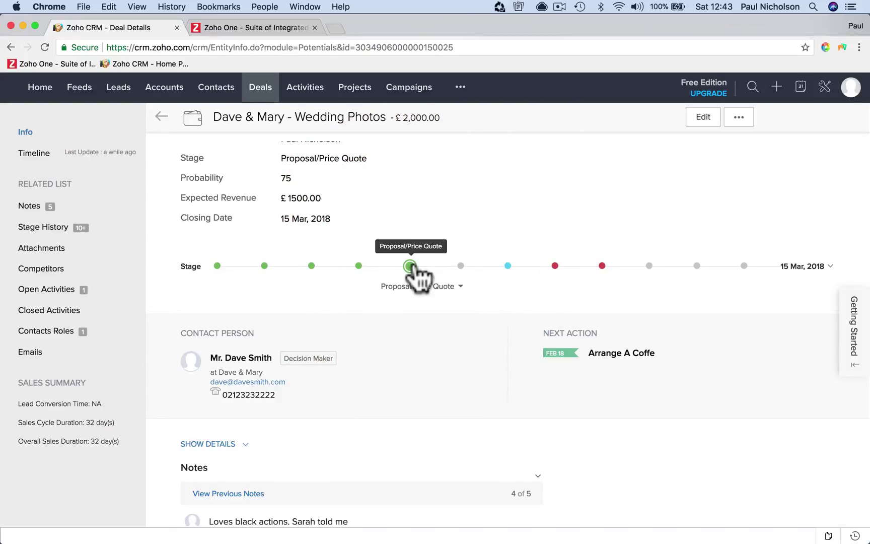
{"action": "scroll", "coordinate": [416, 367], "scroll_direction": "down", "scroll_amount": 10}
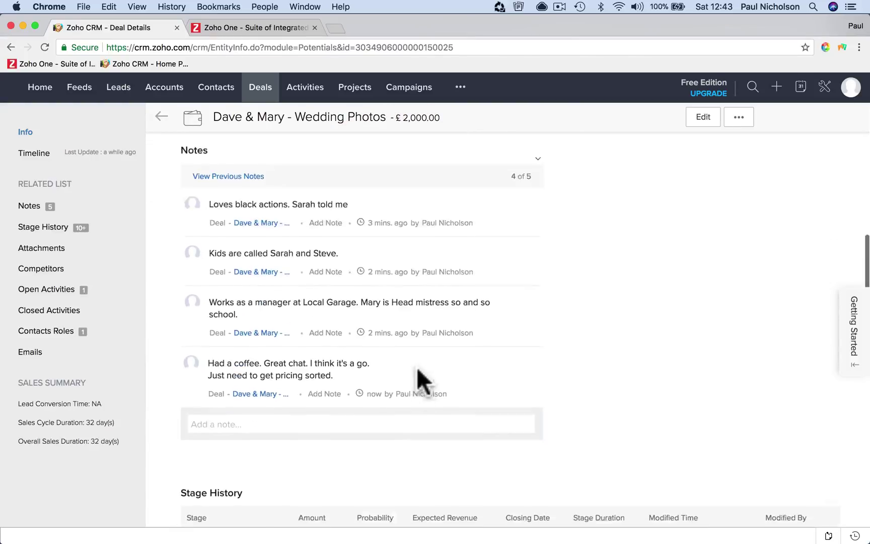
{"action": "left_click", "coordinate": [402, 341]}
{"action": "type", "text": "Se"}
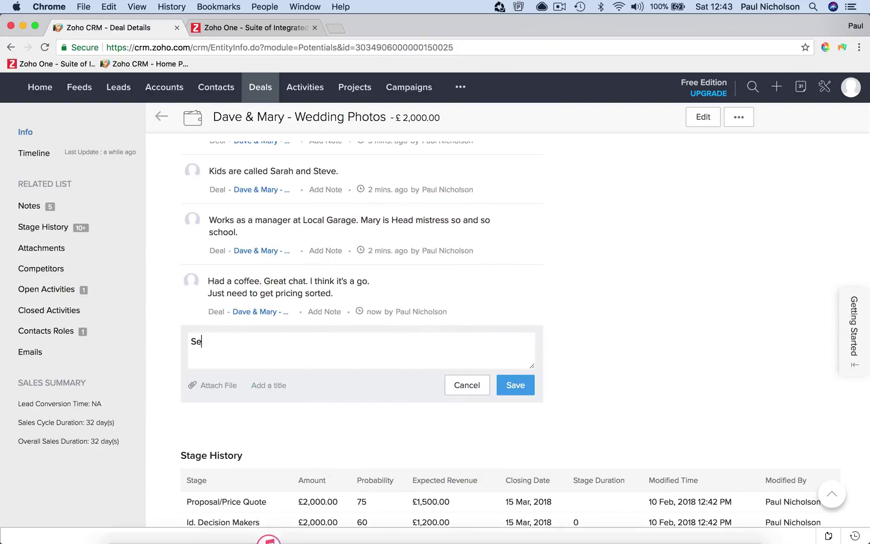
{"action": "type", "text": "nd qu"}
{"action": "key", "text": "BackSpace"}
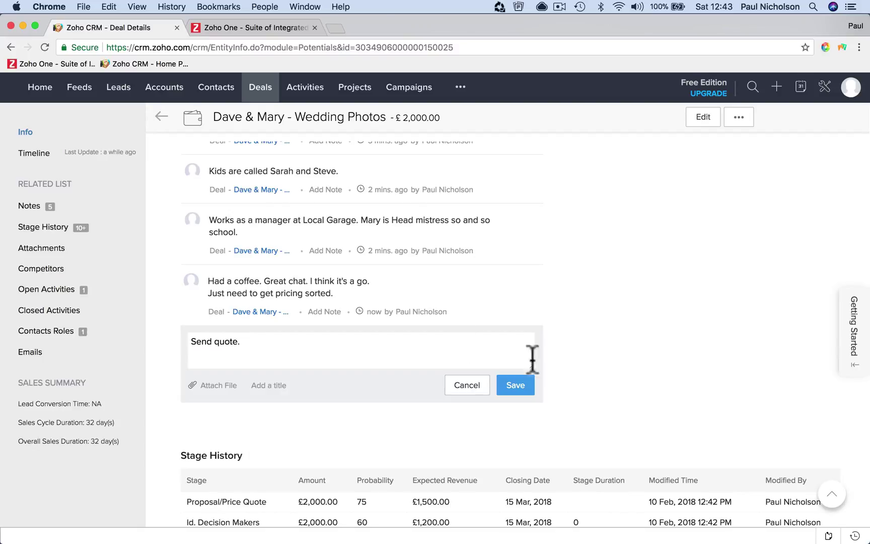
{"action": "type", "text": "uote. Recieved."}
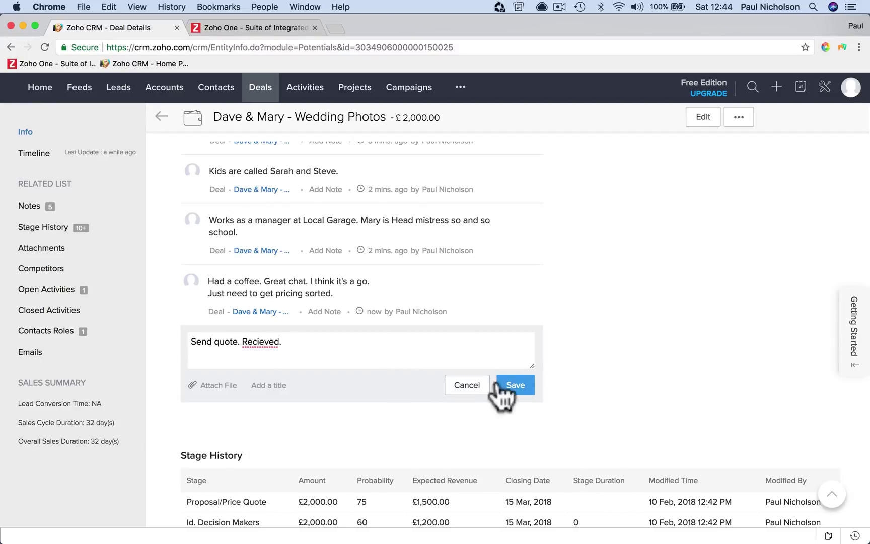
{"action": "left_click", "coordinate": [510, 376]}
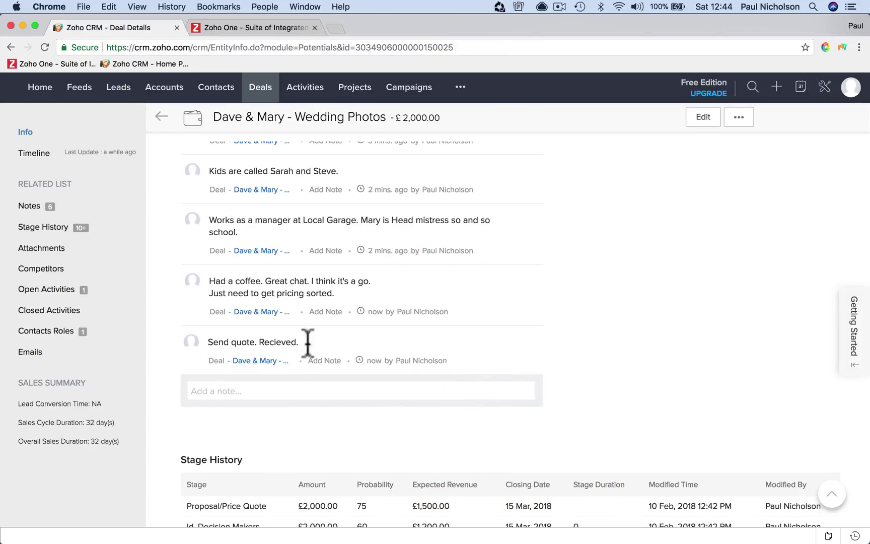
{"action": "left_click", "coordinate": [133, 288]}
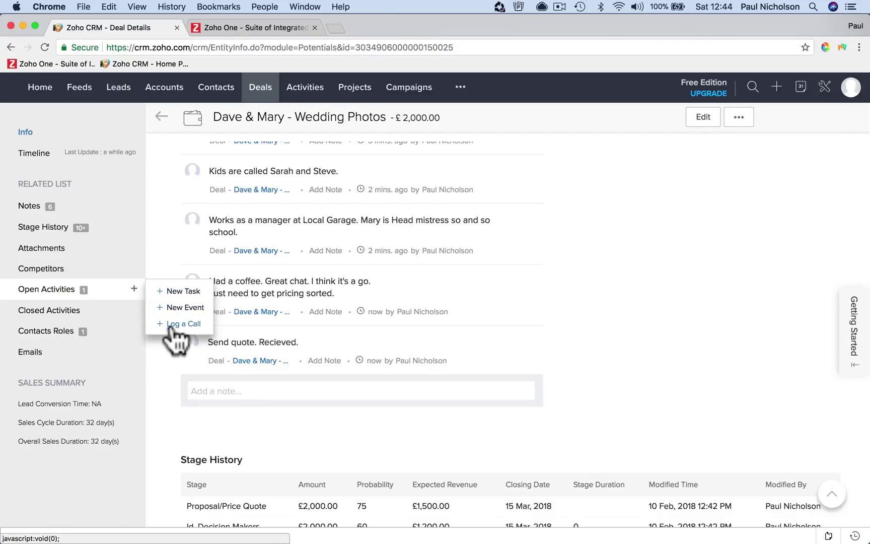
Create a call for the deal with subject 'Quote Recieved' and purpose Negotiation
{"action": "left_click", "coordinate": [161, 324]}
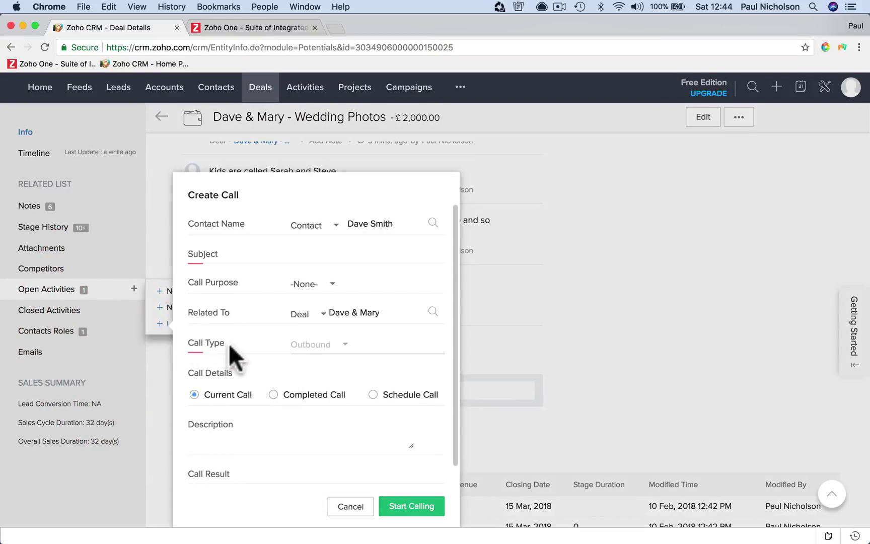
{"action": "left_click", "coordinate": [344, 262]}
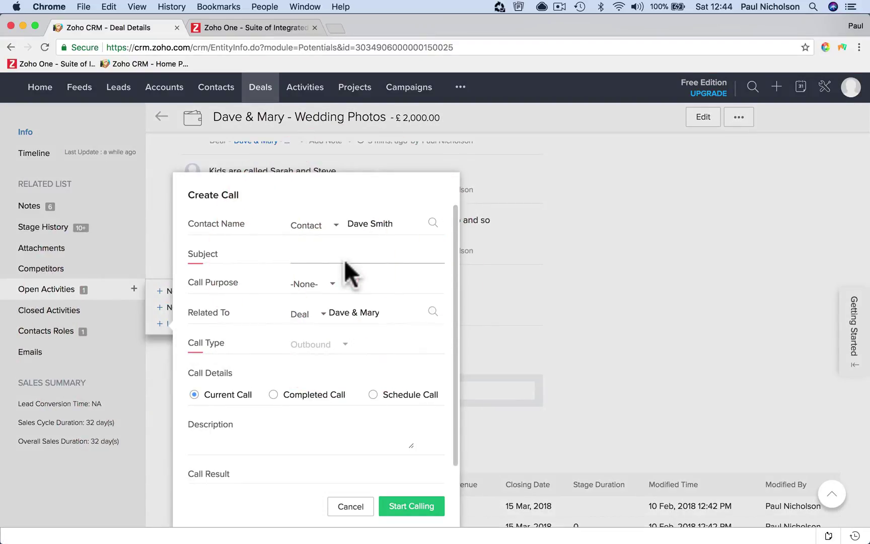
{"action": "type", "text": "Called"}
{"action": "type", "text": "ved"}
{"action": "left_click", "coordinate": [331, 284]}
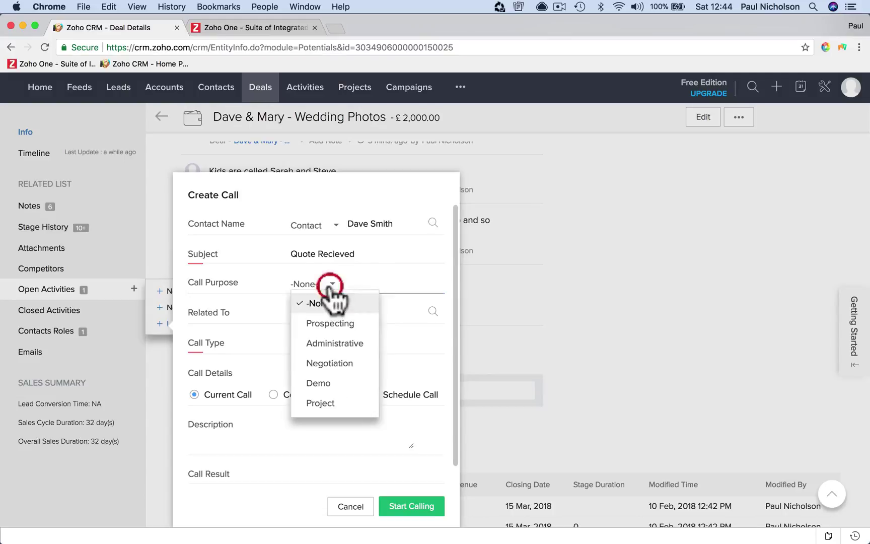
{"action": "left_click", "coordinate": [346, 363]}
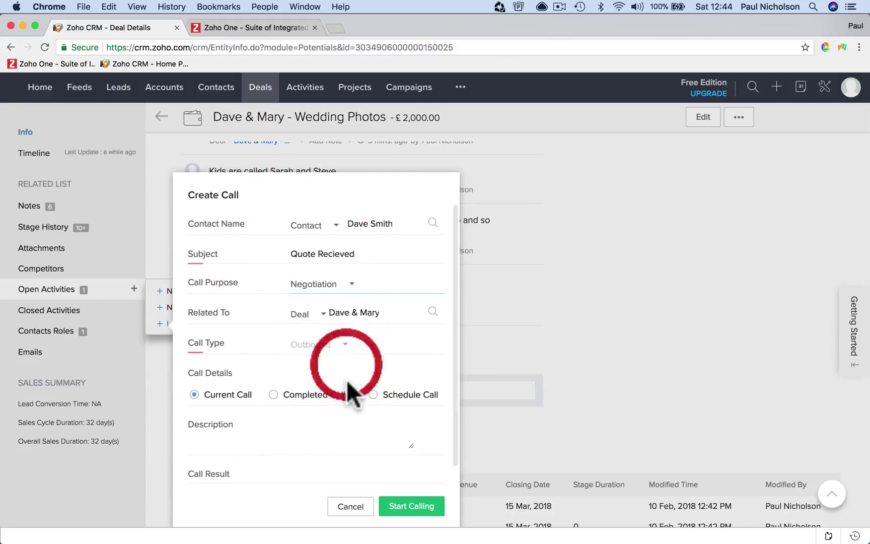
{"action": "scroll", "coordinate": [347, 380], "scroll_direction": "down", "scroll_amount": 2}
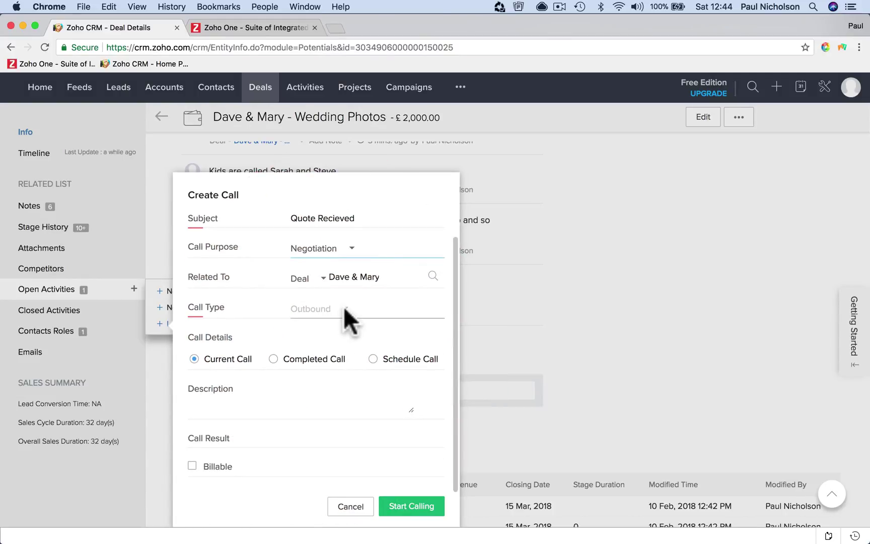
{"action": "left_click", "coordinate": [344, 307]}
Describe the call as a check-in about the decision, then start and finish it to log it
{"action": "left_click", "coordinate": [287, 401]}
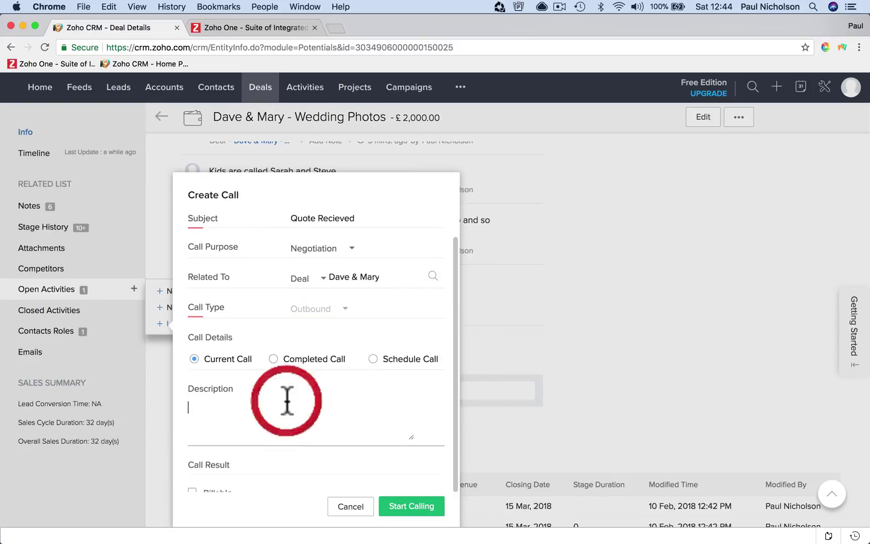
{"action": "type", "text": "Just"}
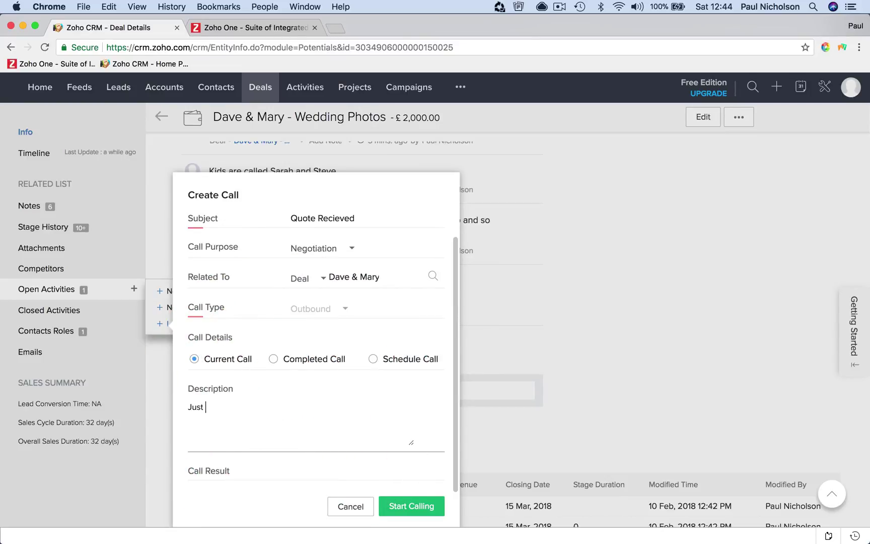
{"action": "type", "text": " called to make sure they got the quote and all happy."}
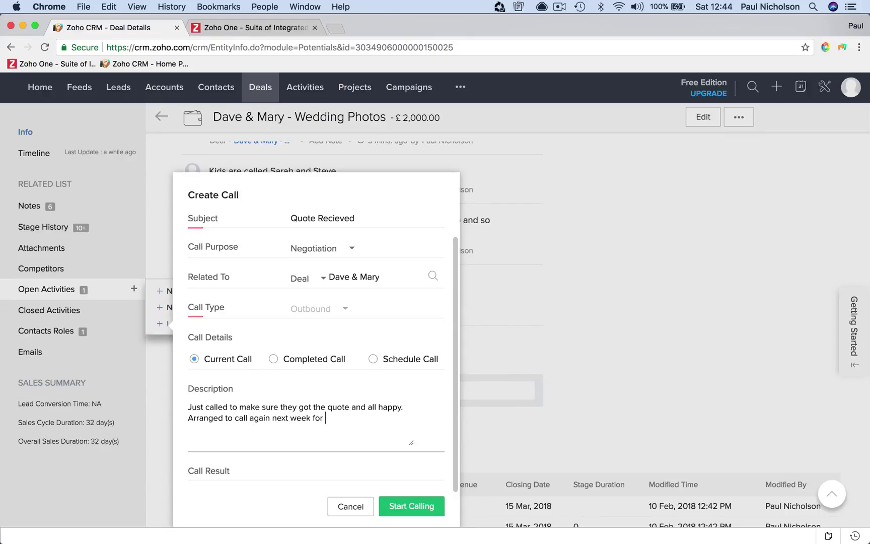
{"action": "type", "text": "ecision."}
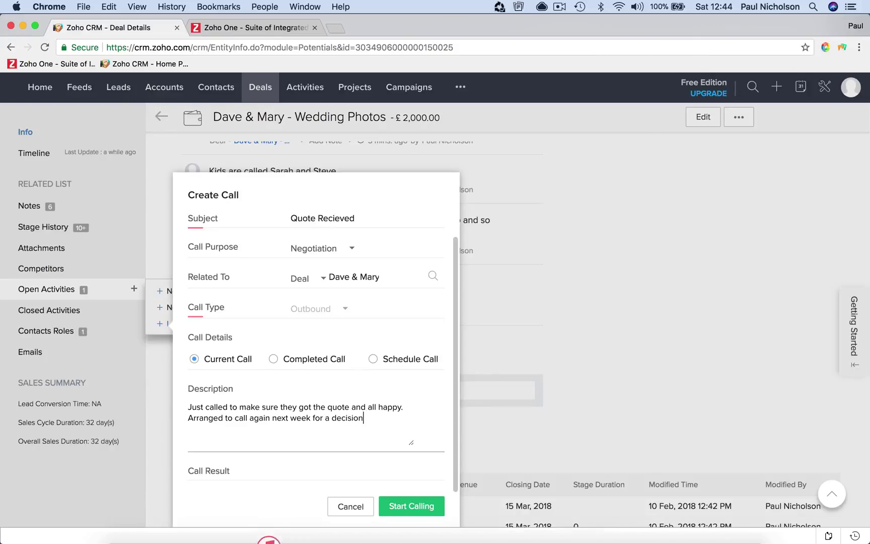
{"action": "scroll", "coordinate": [402, 499], "scroll_direction": "down", "scroll_amount": 1}
{"action": "left_click", "coordinate": [401, 495]}
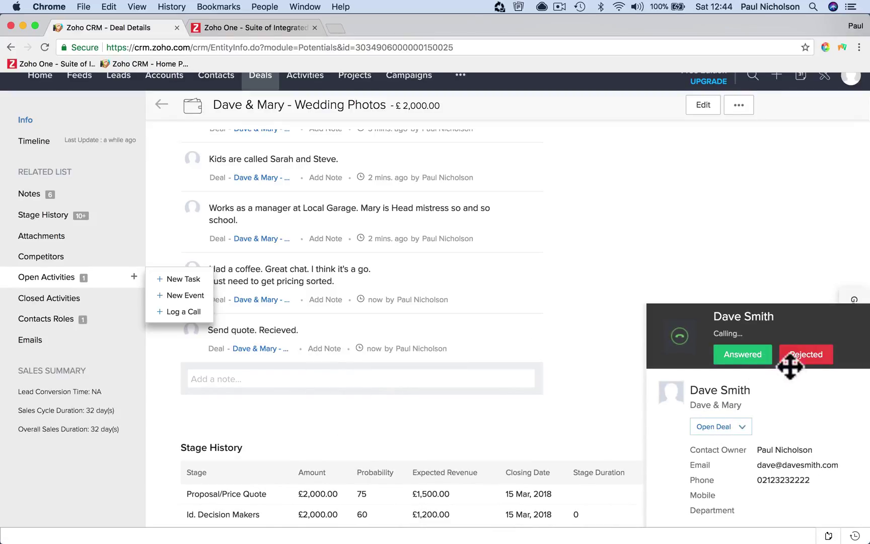
{"action": "left_click", "coordinate": [767, 325]}
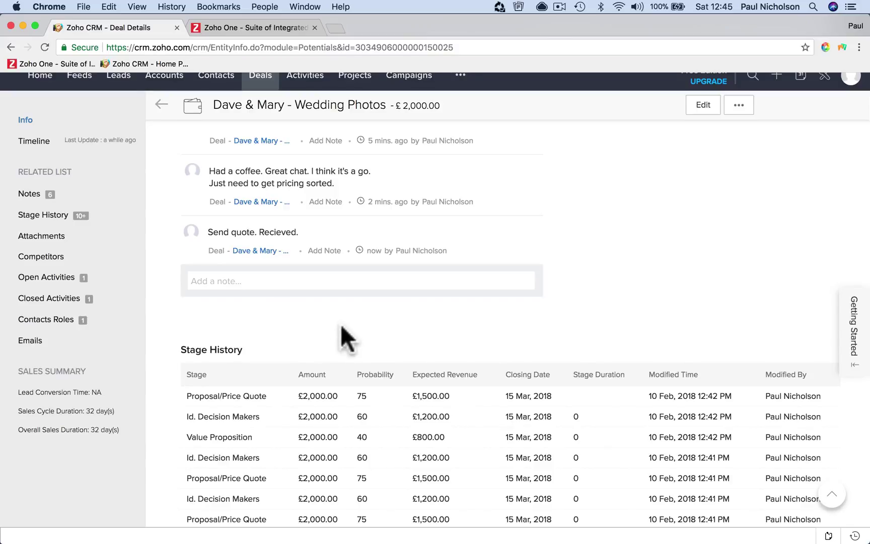
Create a 'Decision Call' task on the deal, due 17 February 2018
{"action": "left_click", "coordinate": [133, 277]}
{"action": "left_click", "coordinate": [171, 280]}
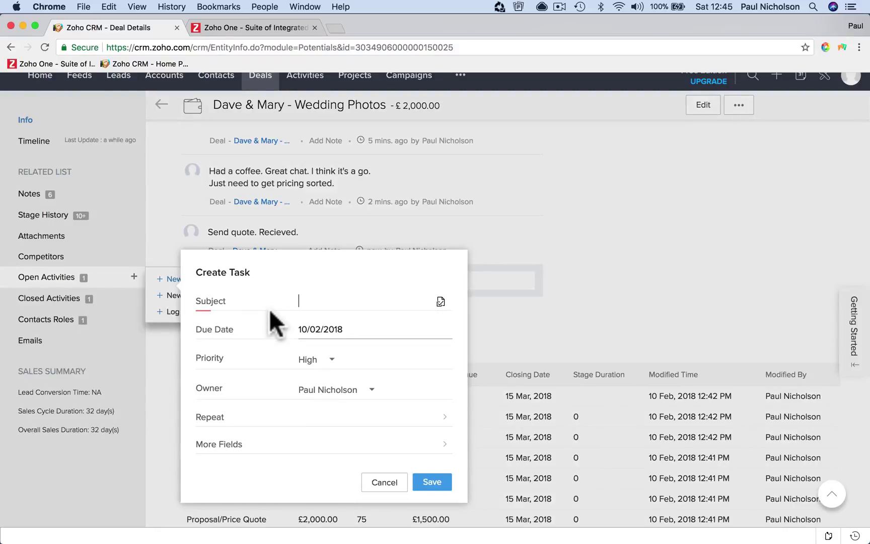
{"action": "type", "text": "Sig"}
{"action": "key", "text": "BackSpace"}
{"action": "key", "text": "BackSpace"}
{"action": "type", "text": "ecision Call"}
{"action": "key", "text": "Tab"}
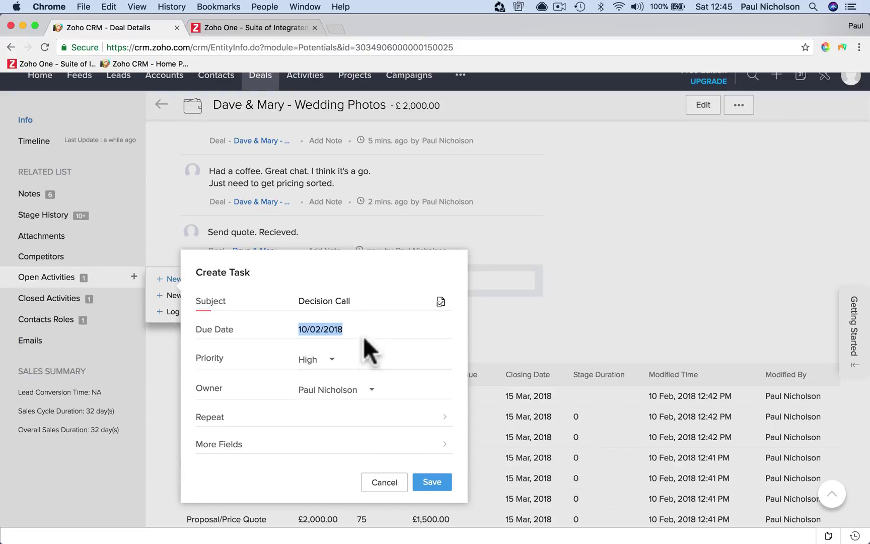
{"action": "left_click", "coordinate": [359, 330]}
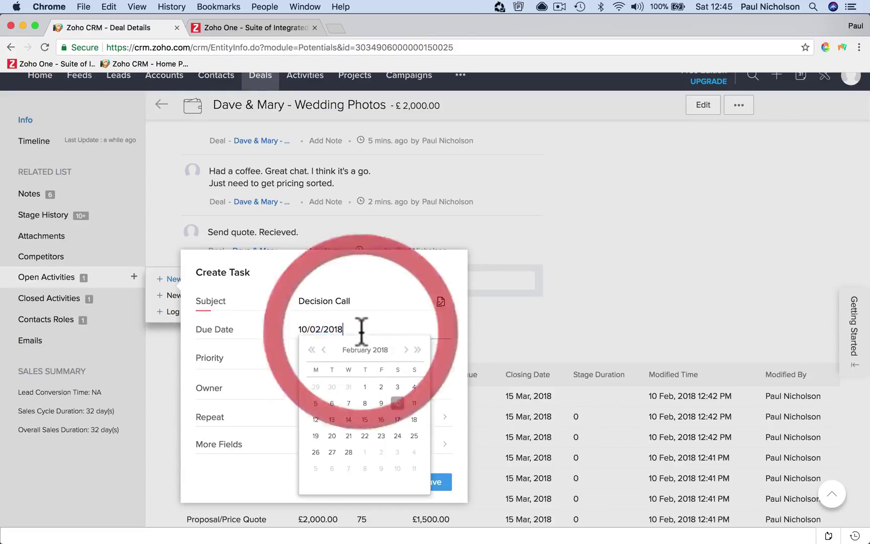
{"action": "left_click", "coordinate": [398, 419]}
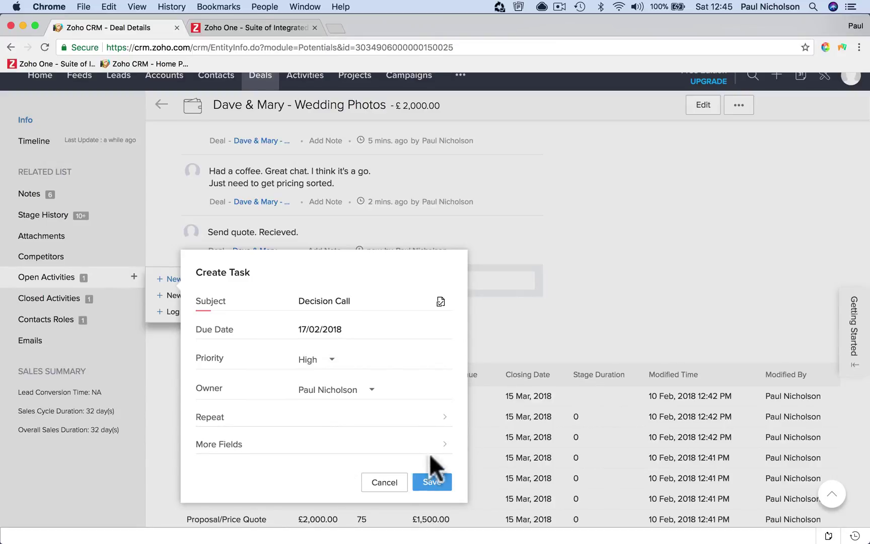
Give the task the description 'Make the decision call.', save it, and view the Activities board
{"action": "left_click", "coordinate": [439, 443]}
{"action": "type", "text": "Make the decision ca"}
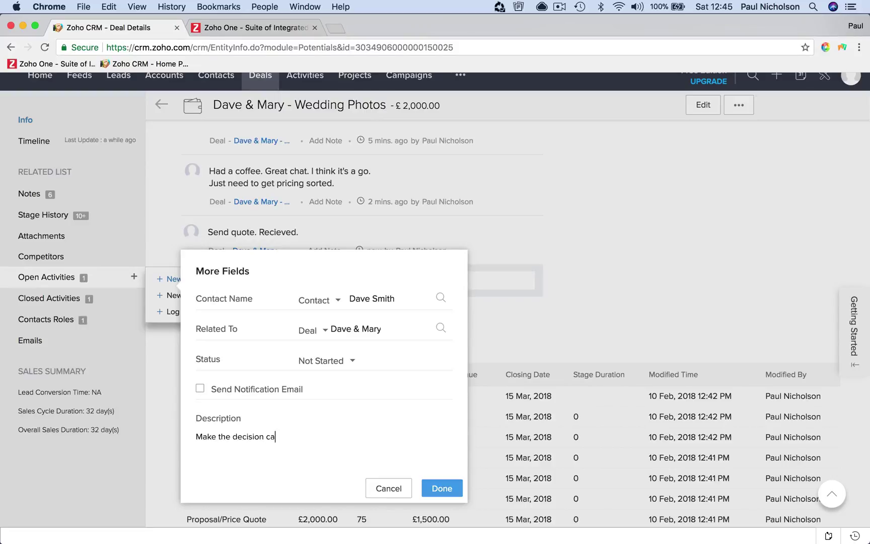
{"action": "type", "text": "ll."}
{"action": "left_click", "coordinate": [453, 487]}
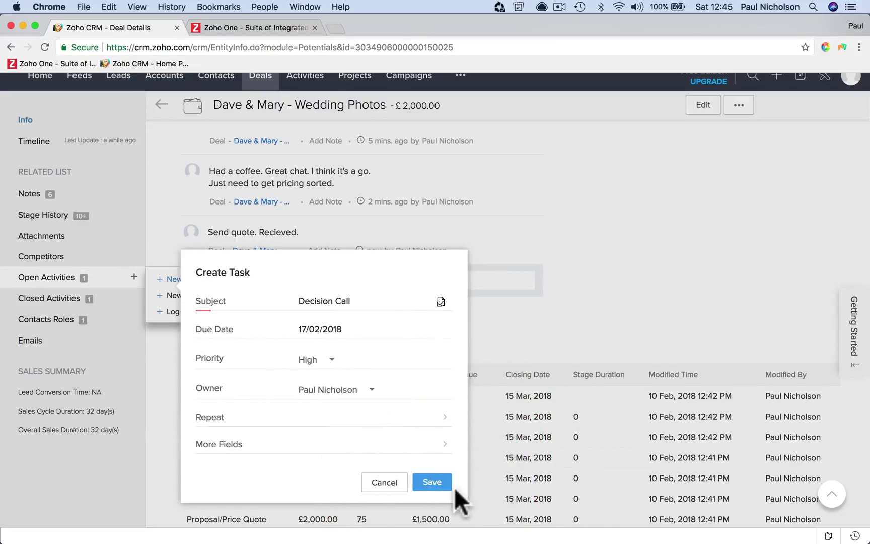
{"action": "left_click", "coordinate": [440, 483]}
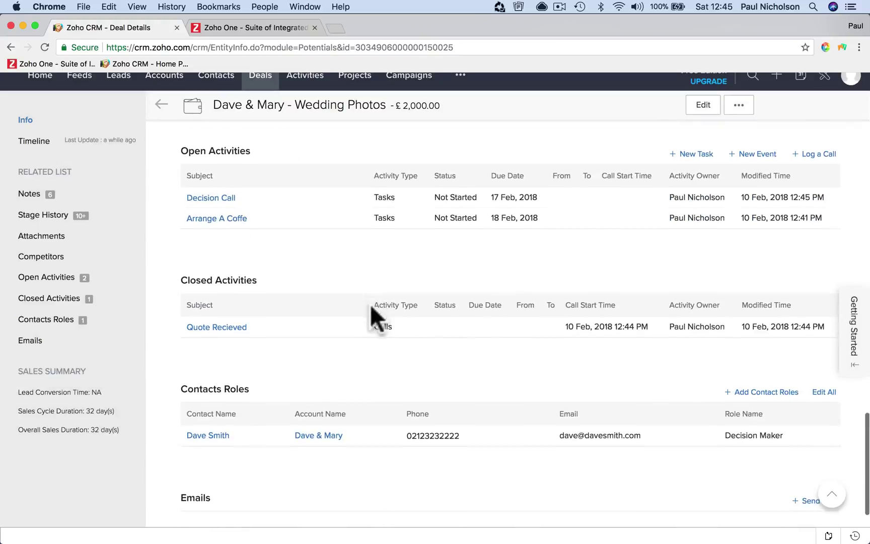
{"action": "left_click", "coordinate": [311, 81]}
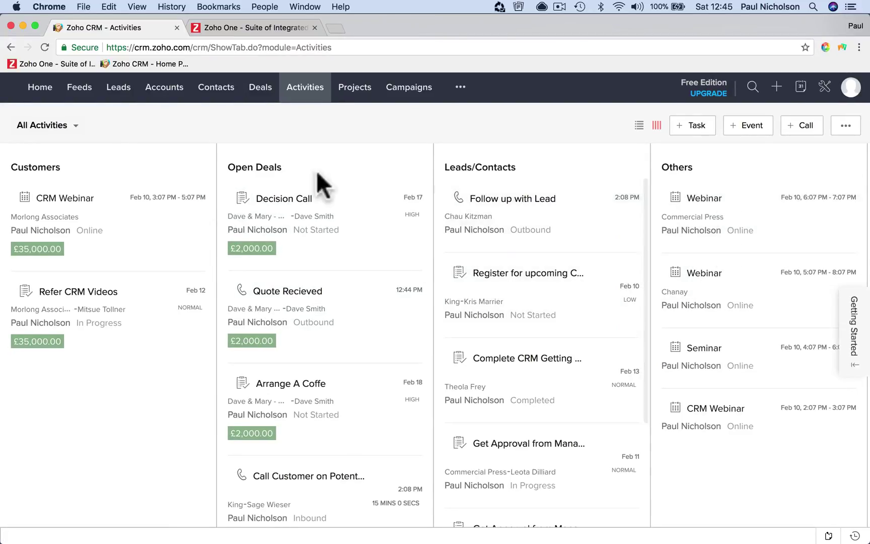
Filter the board to All Tasks and mark the Arrange A Coffe task Completed
{"action": "left_click", "coordinate": [65, 123]}
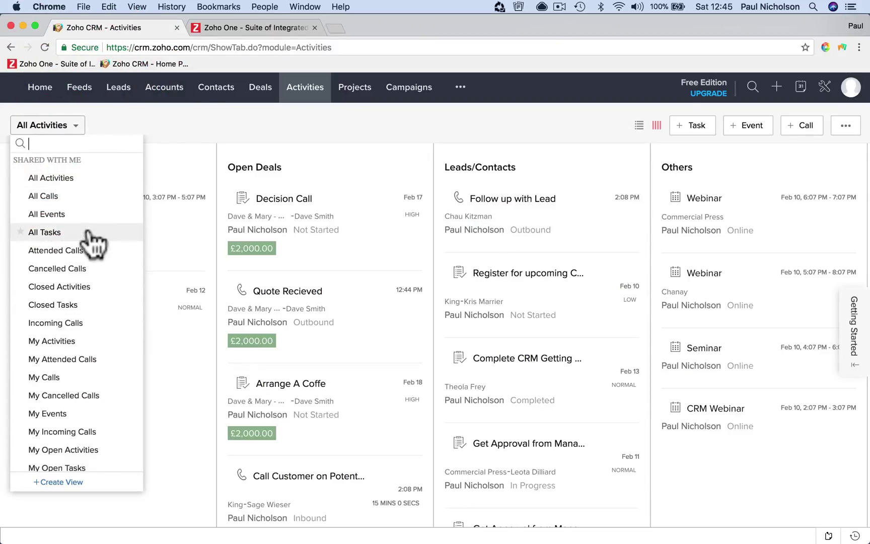
{"action": "left_click", "coordinate": [90, 231]}
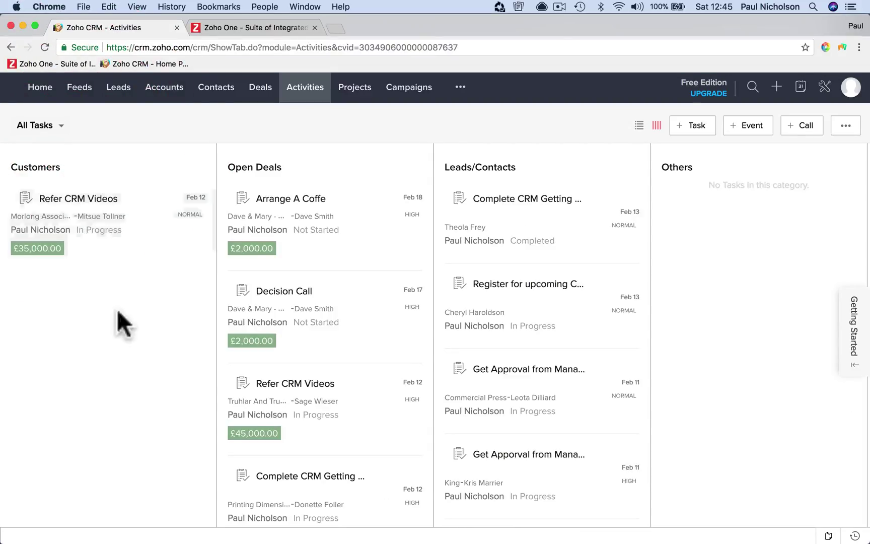
{"action": "left_click", "coordinate": [354, 231]}
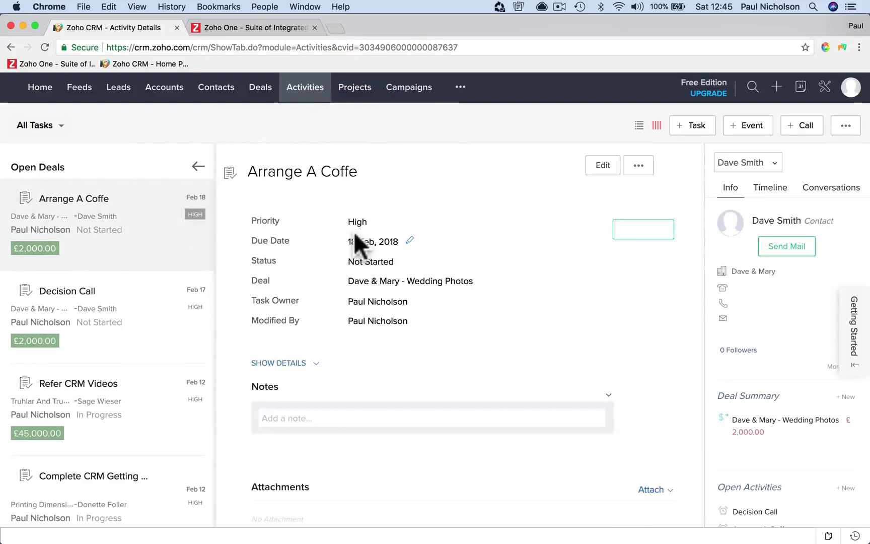
{"action": "left_click", "coordinate": [626, 233]}
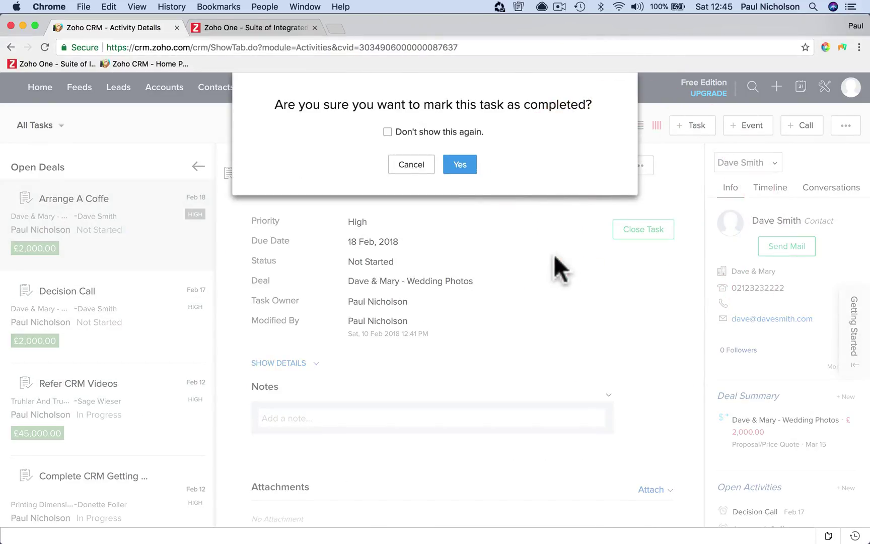
{"action": "left_click", "coordinate": [463, 166]}
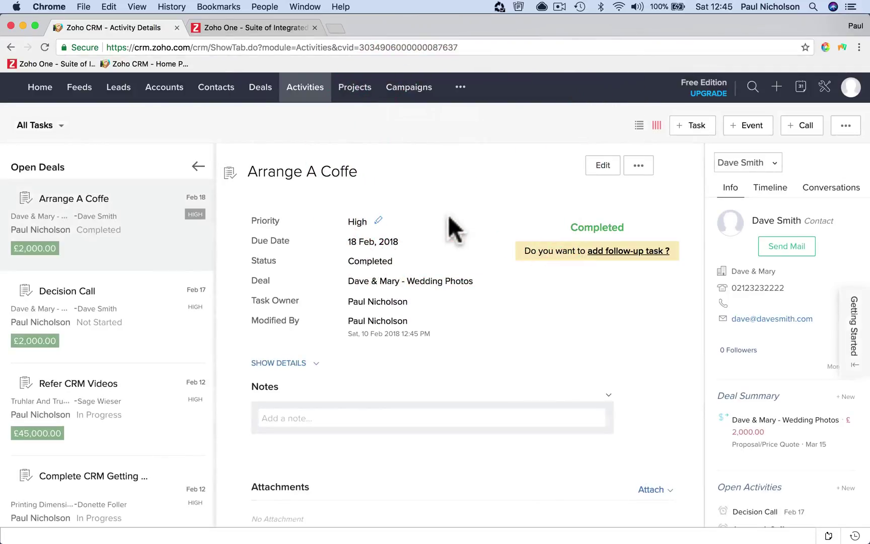
{"action": "left_click", "coordinate": [160, 336]}
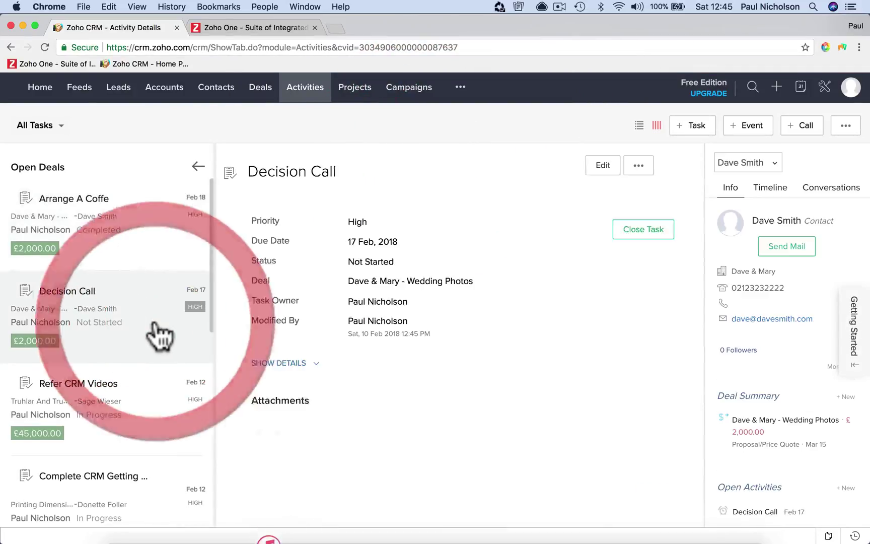
{"action": "scroll", "coordinate": [97, 398], "scroll_direction": "down", "scroll_amount": 10}
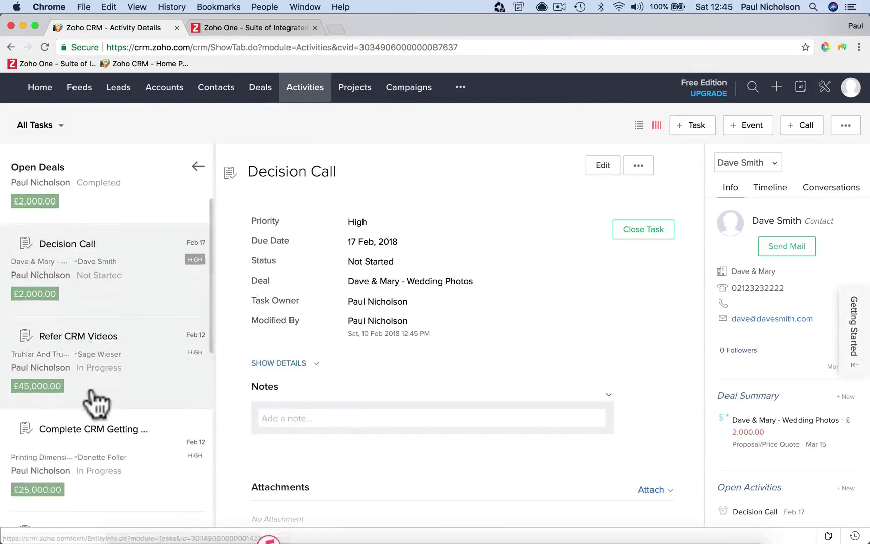
{"action": "left_click", "coordinate": [298, 93]}
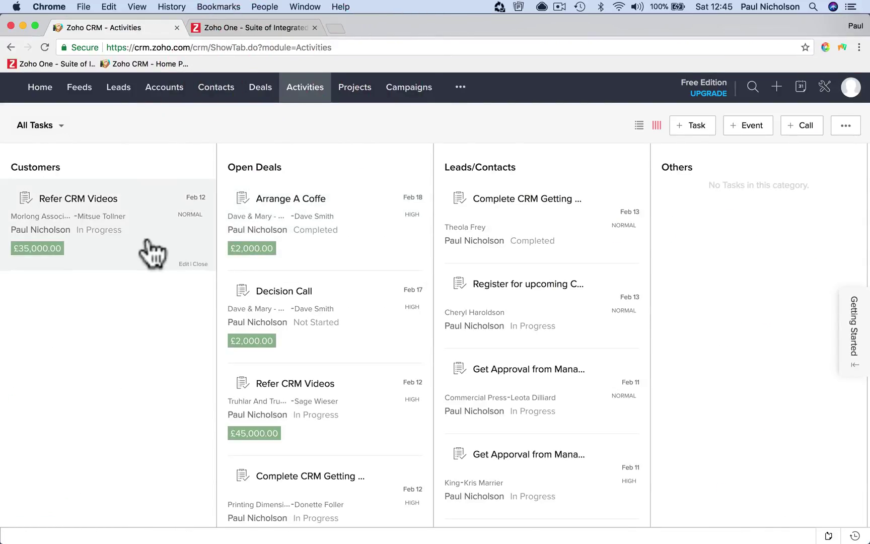
Review the Refer CRM Videos, Getting Started and CRM Webinars tasks, then return to Deals
{"action": "left_click", "coordinate": [152, 252]}
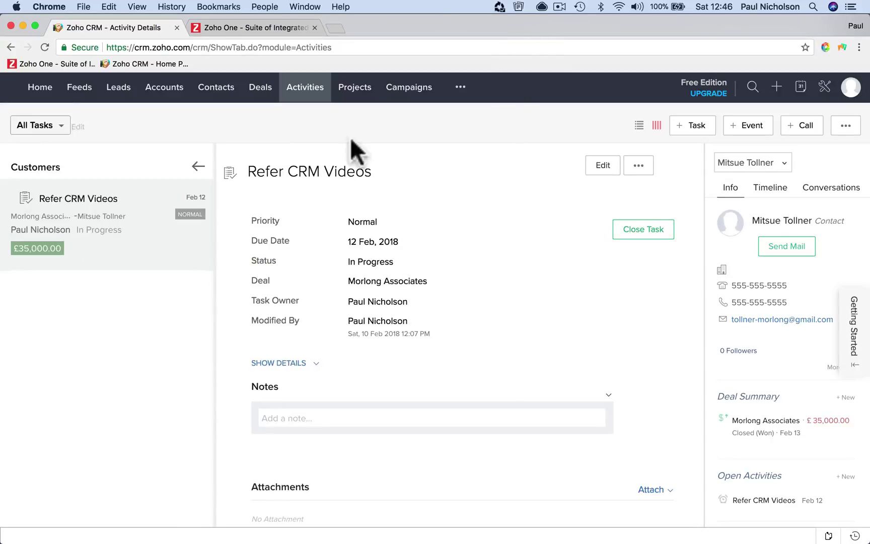
{"action": "left_click", "coordinate": [193, 167]}
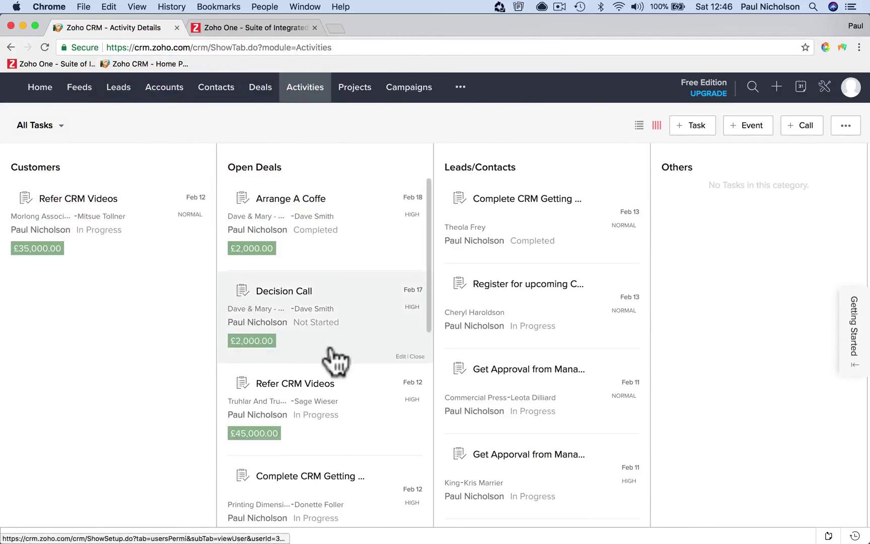
{"action": "scroll", "coordinate": [359, 400], "scroll_direction": "down", "scroll_amount": 4}
{"action": "scroll", "coordinate": [362, 402], "scroll_direction": "up", "scroll_amount": 4}
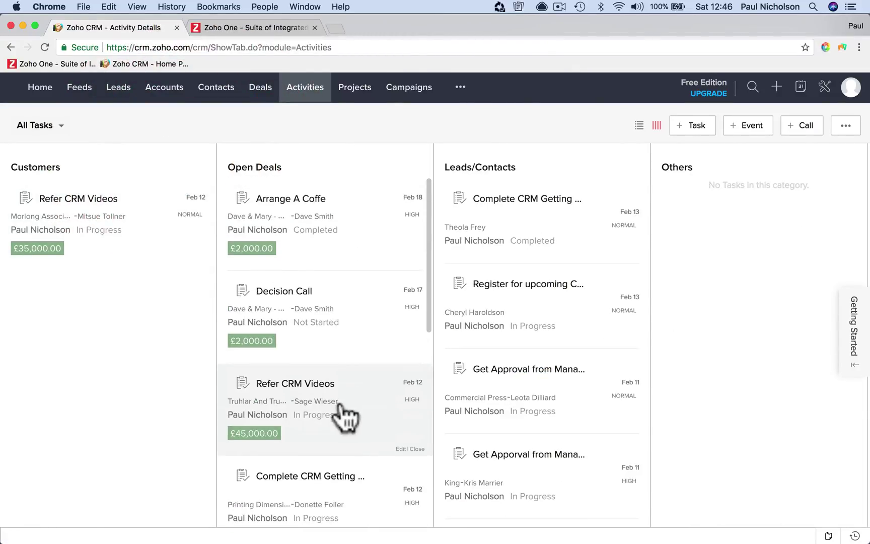
{"action": "scroll", "coordinate": [347, 413], "scroll_direction": "down", "scroll_amount": 2}
{"action": "scroll", "coordinate": [346, 415], "scroll_direction": "down", "scroll_amount": 3}
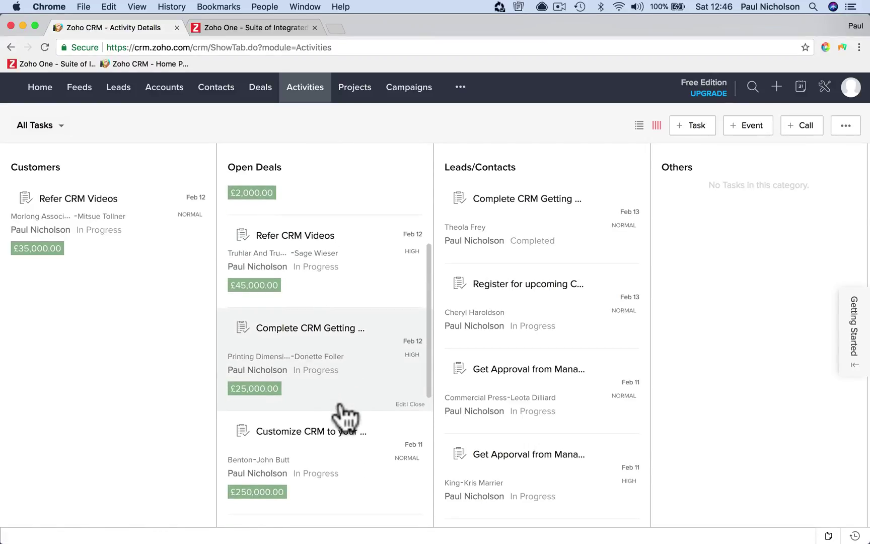
{"action": "scroll", "coordinate": [345, 416], "scroll_direction": "down", "scroll_amount": 3}
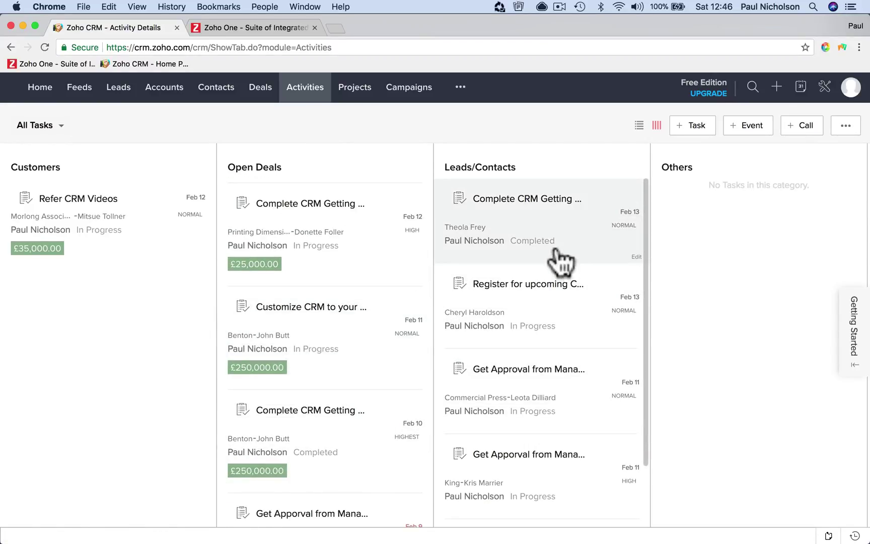
{"action": "left_click", "coordinate": [567, 228]}
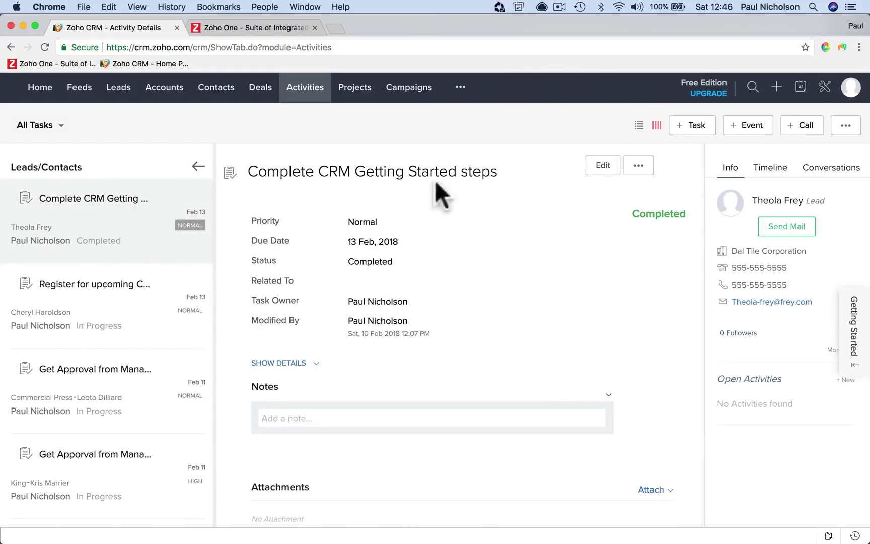
{"action": "left_click", "coordinate": [110, 316]}
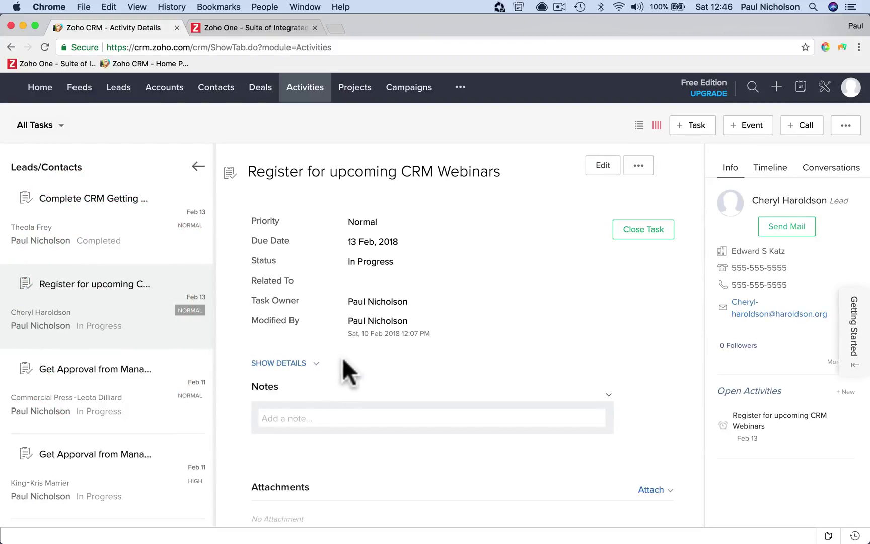
{"action": "left_click", "coordinate": [259, 91]}
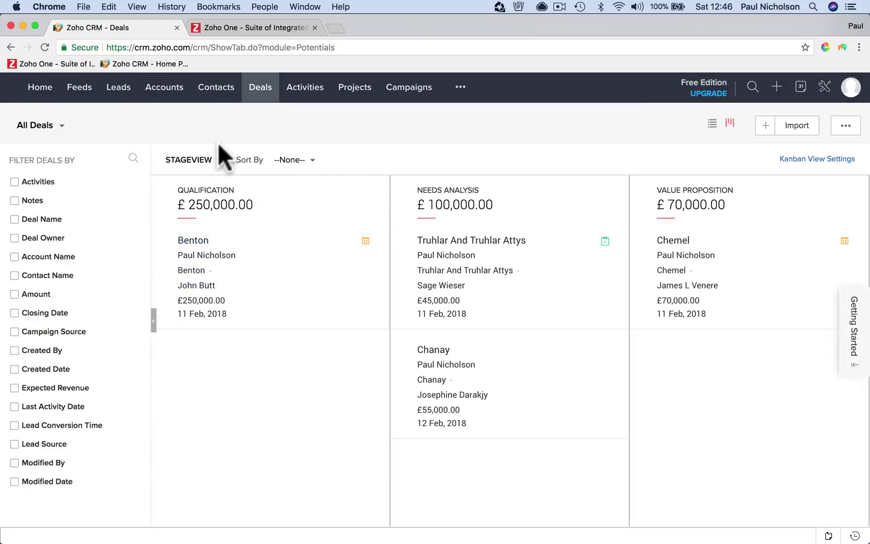
Scroll across the Deals stage columns, then switch to the All Contacts list
{"action": "scroll", "coordinate": [367, 206], "scroll_direction": "right", "scroll_amount": 15}
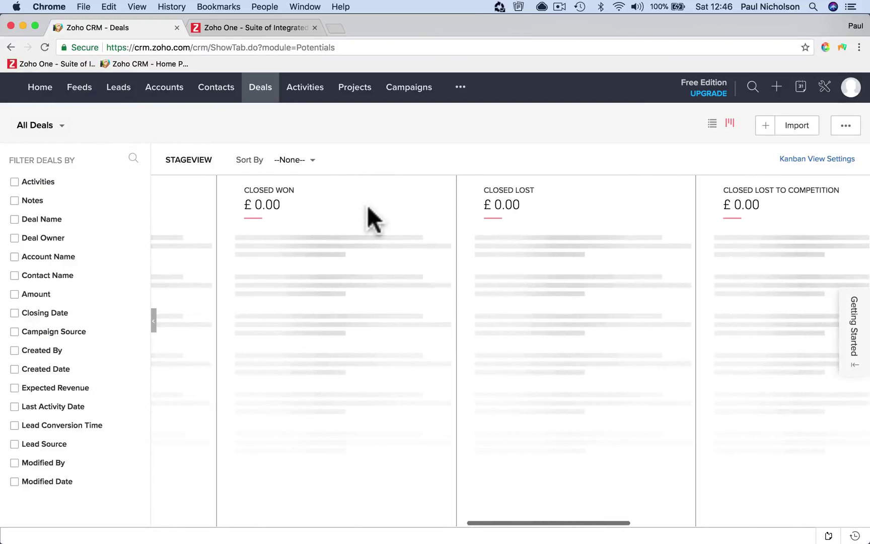
{"action": "scroll", "coordinate": [367, 204], "scroll_direction": "right", "scroll_amount": 7}
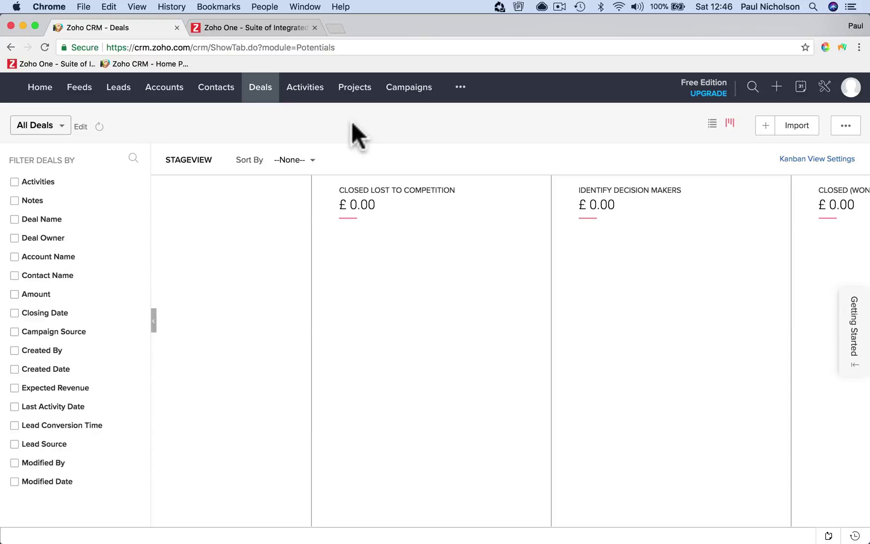
{"action": "scroll", "coordinate": [362, 248], "scroll_direction": "right", "scroll_amount": 8}
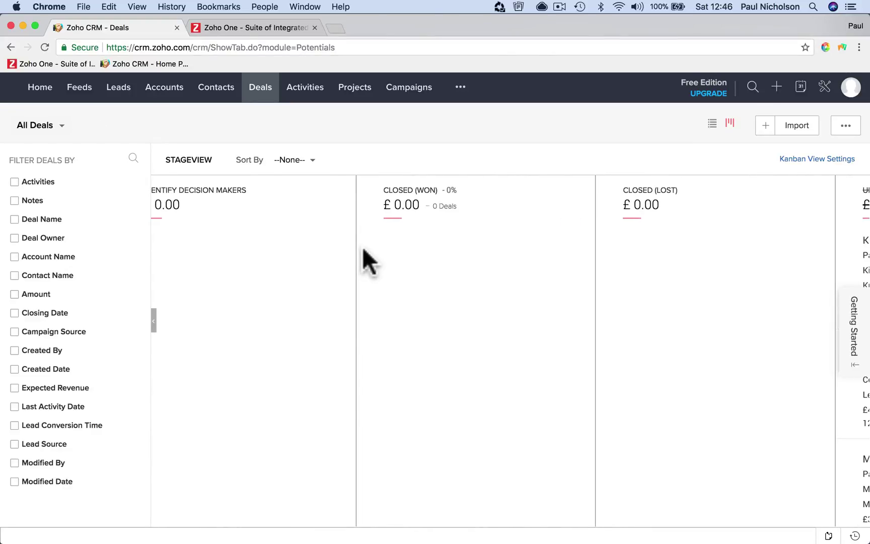
{"action": "scroll", "coordinate": [364, 249], "scroll_direction": "right", "scroll_amount": 5}
{"action": "scroll", "coordinate": [363, 249], "scroll_direction": "left", "scroll_amount": 15}
{"action": "scroll", "coordinate": [362, 247], "scroll_direction": "left", "scroll_amount": 5}
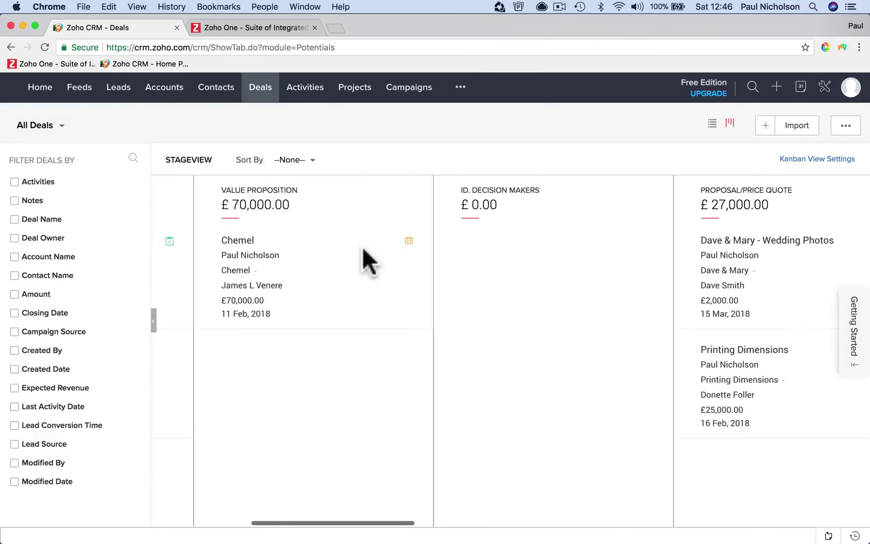
{"action": "left_click", "coordinate": [217, 90]}
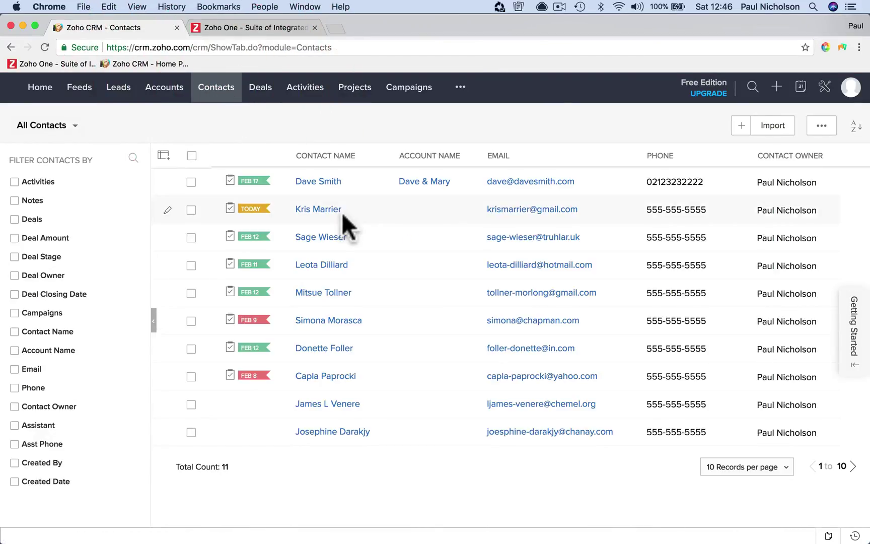
Add a note to the wedding contact saying the client is close to signing off
{"action": "left_click", "coordinate": [333, 184]}
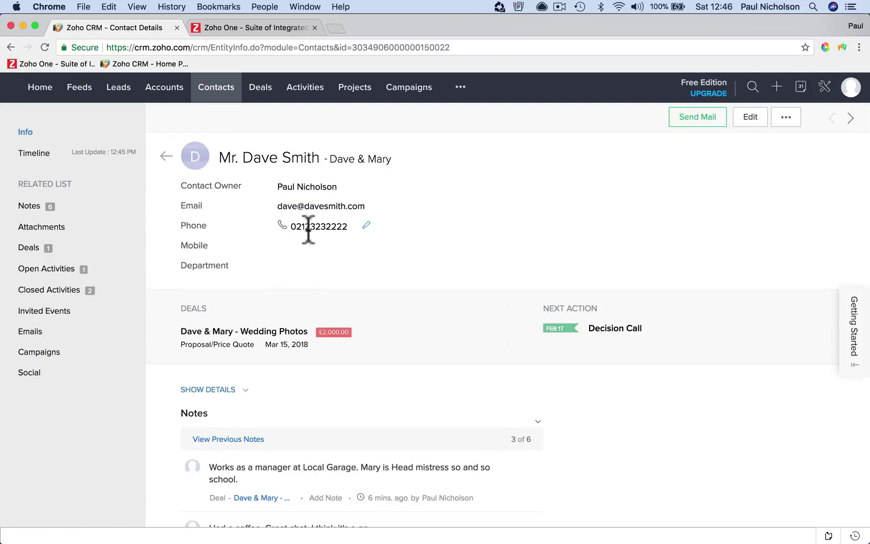
{"action": "scroll", "coordinate": [371, 311], "scroll_direction": "down", "scroll_amount": 5}
{"action": "scroll", "coordinate": [369, 307], "scroll_direction": "down", "scroll_amount": 2}
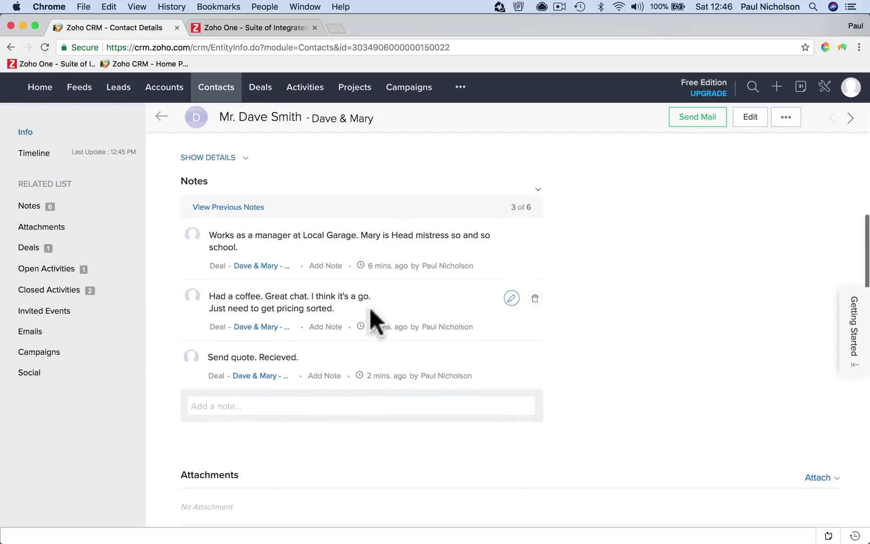
{"action": "left_click", "coordinate": [320, 402]}
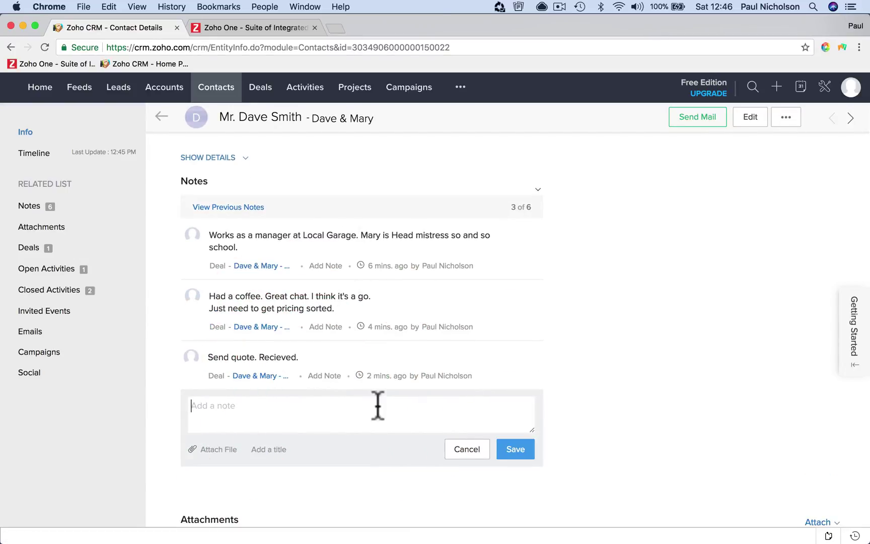
{"action": "left_click", "coordinate": [363, 408]}
{"action": "type", "text": "Sarah"}
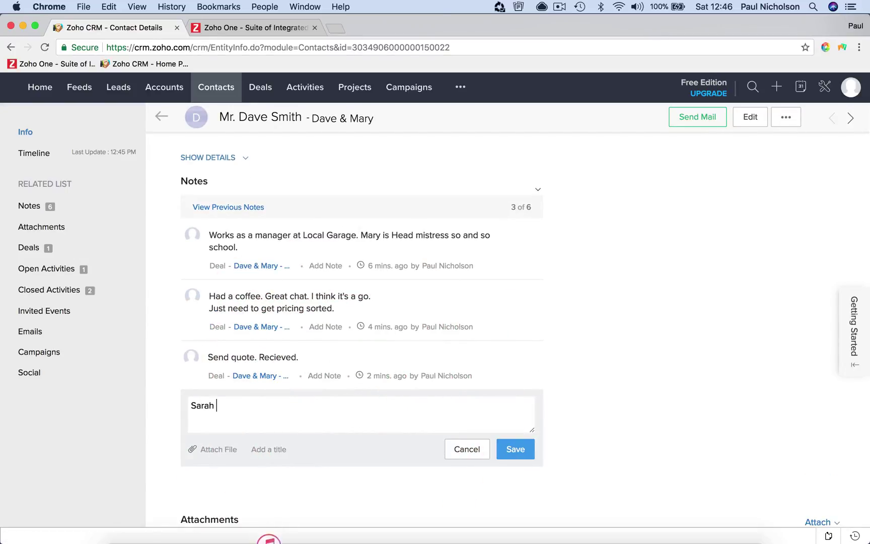
{"action": "type", "text": " tells me Dave is cl"}
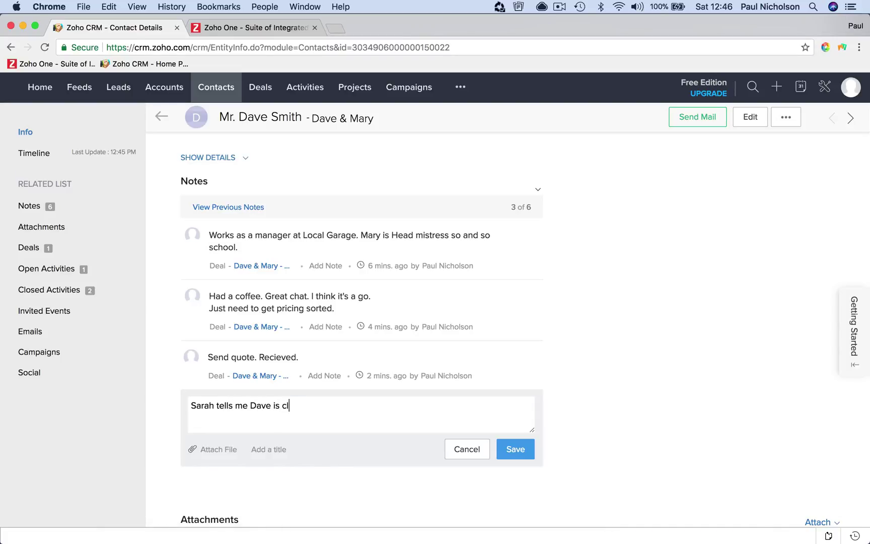
{"action": "type", "text": "os "}
{"action": "type", "text": " to signing off."}
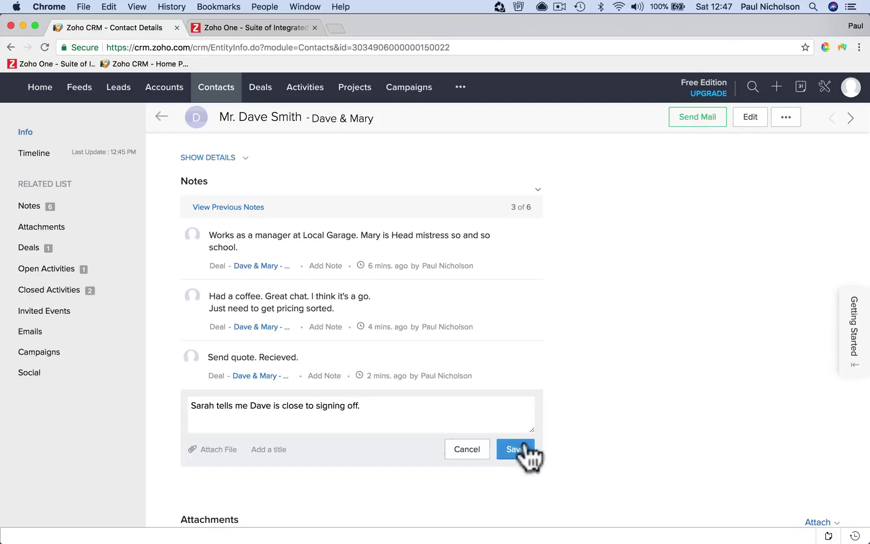
{"action": "left_click", "coordinate": [515, 449]}
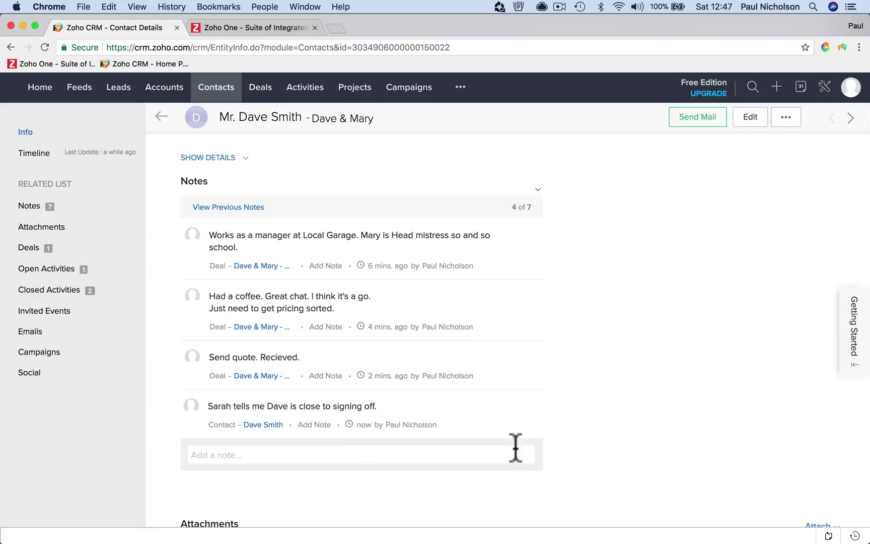
{"action": "scroll", "coordinate": [459, 282], "scroll_direction": "up", "scroll_amount": 5}
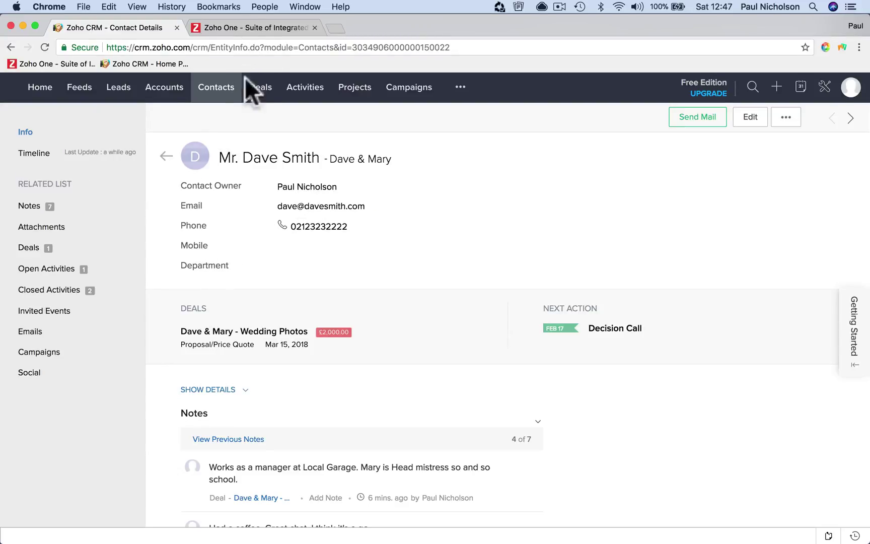
{"action": "scroll", "coordinate": [288, 253], "scroll_direction": "down", "scroll_amount": 15}
{"action": "scroll", "coordinate": [288, 252], "scroll_direction": "down", "scroll_amount": 4}
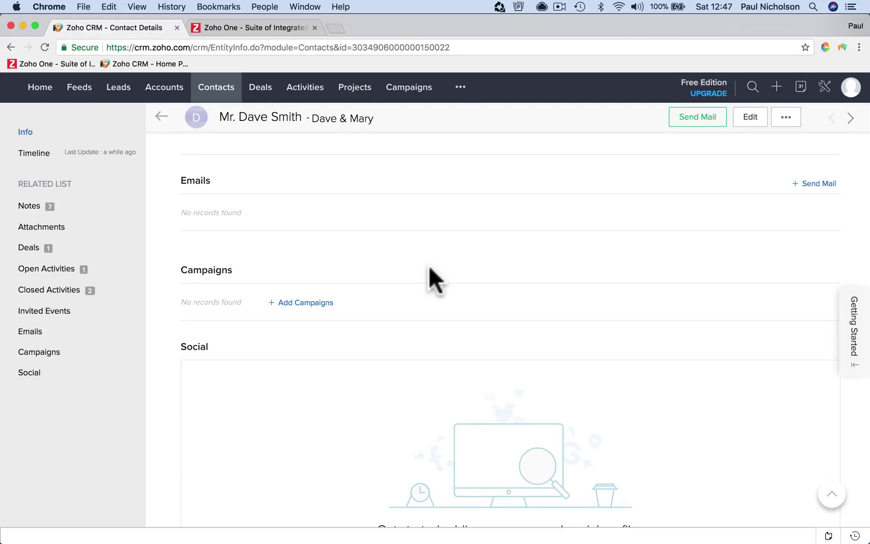
{"action": "scroll", "coordinate": [429, 268], "scroll_direction": "up", "scroll_amount": 15}
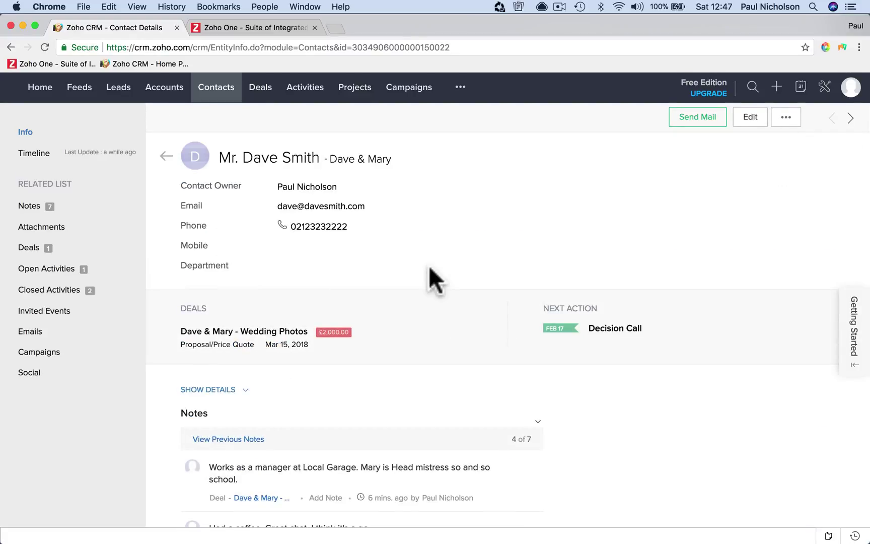
{"action": "left_click", "coordinate": [257, 90]}
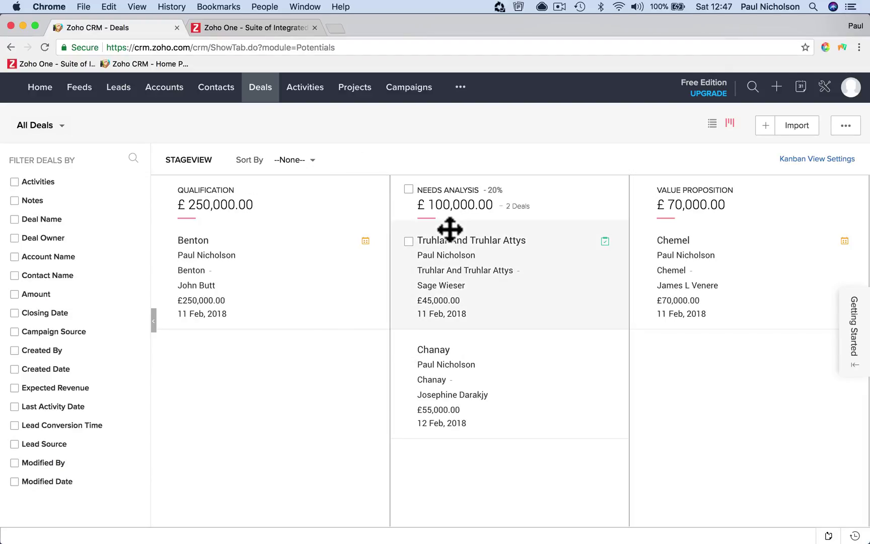
Move the Wedding Photos deal card into Closed Won, open it, and bring up Mail
{"action": "scroll", "coordinate": [449, 229], "scroll_direction": "right", "scroll_amount": 4}
{"action": "scroll", "coordinate": [449, 229], "scroll_direction": "right", "scroll_amount": 5}
{"action": "scroll", "coordinate": [448, 237], "scroll_direction": "right", "scroll_amount": 3}
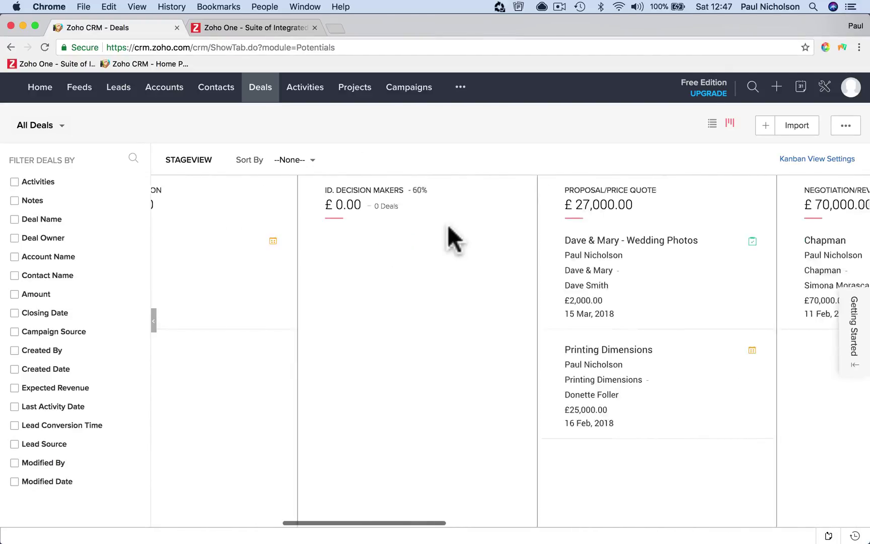
{"action": "scroll", "coordinate": [551, 263], "scroll_direction": "right", "scroll_amount": 6}
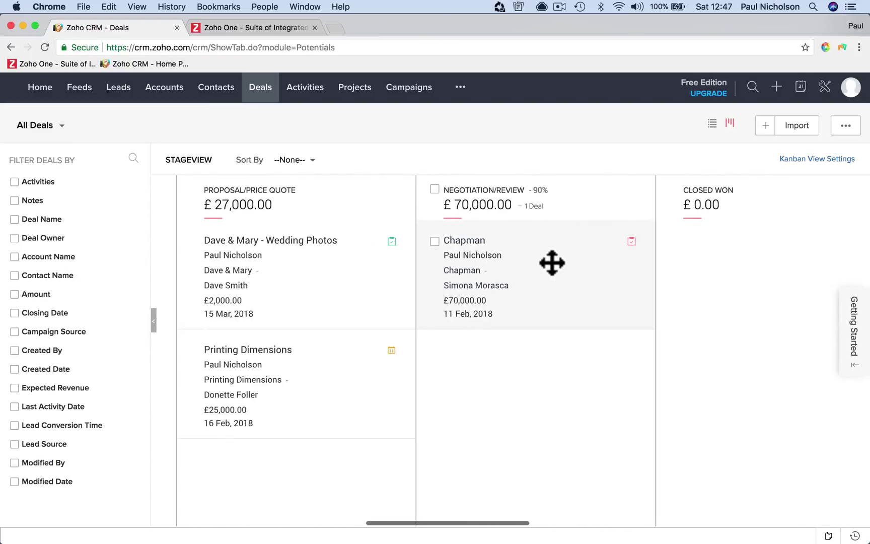
{"action": "left_click_drag", "start_coordinate": [306, 253], "coordinate": [575, 348]}
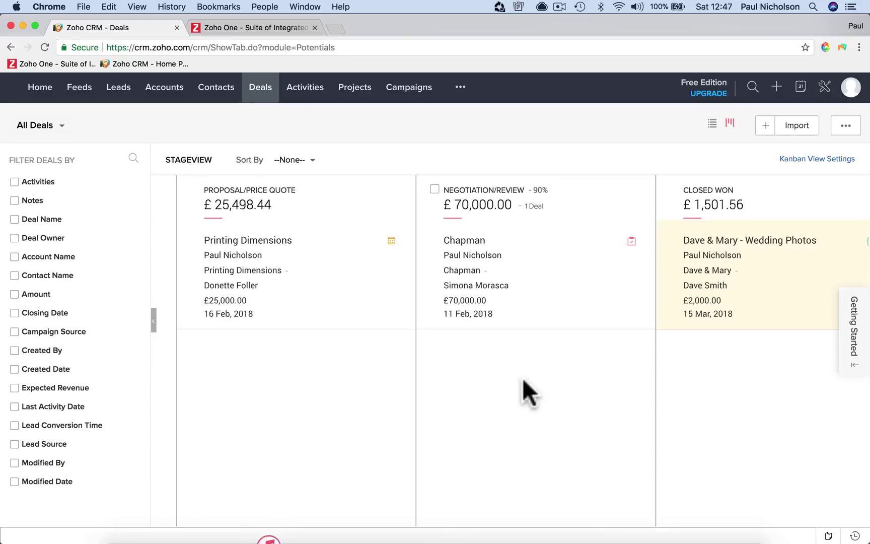
{"action": "scroll", "coordinate": [423, 409], "scroll_direction": "right", "scroll_amount": 2}
{"action": "scroll", "coordinate": [425, 410], "scroll_direction": "right", "scroll_amount": 10}
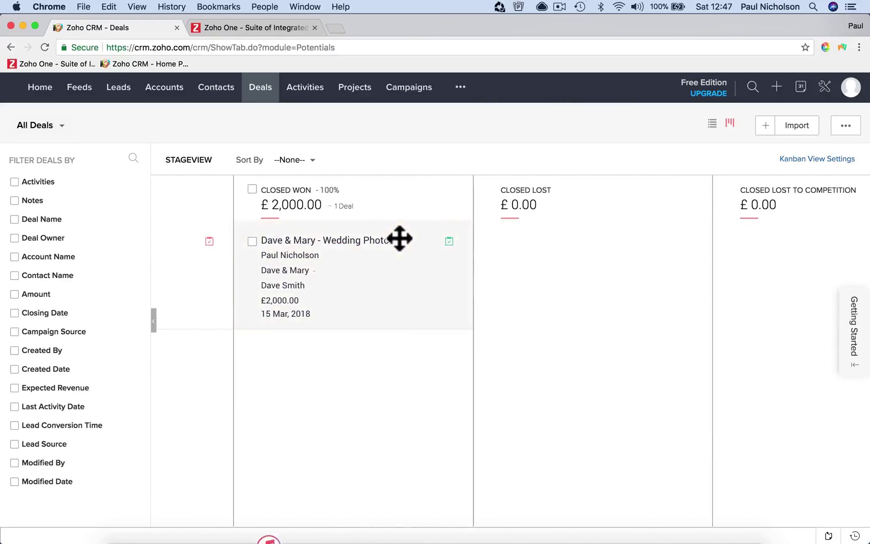
{"action": "left_click", "coordinate": [385, 268]}
{"action": "left_click", "coordinate": [378, 255]}
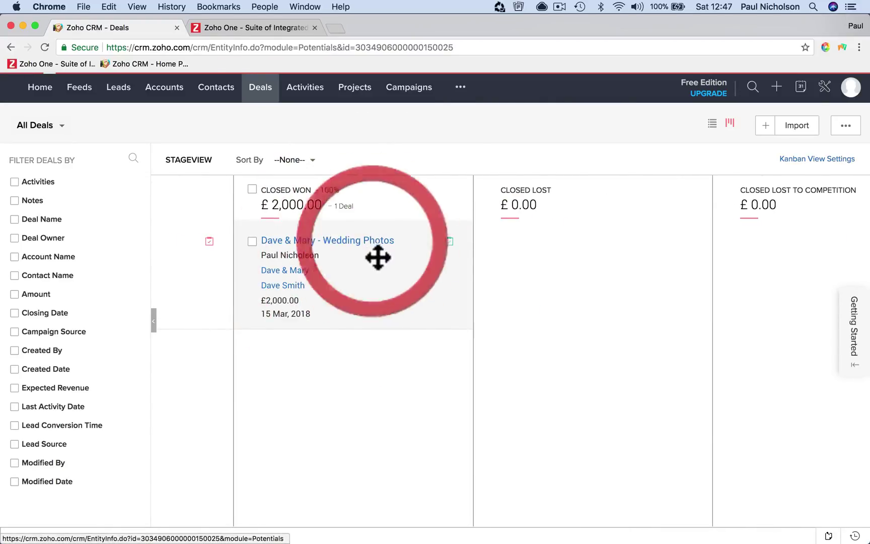
{"action": "mouse_move", "coordinate": [446, 538]}
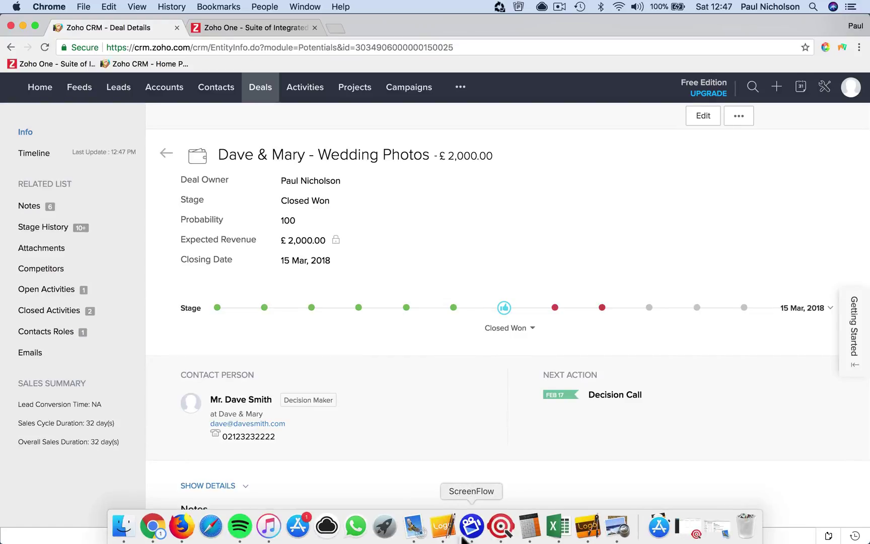
{"action": "left_click", "coordinate": [413, 526]}
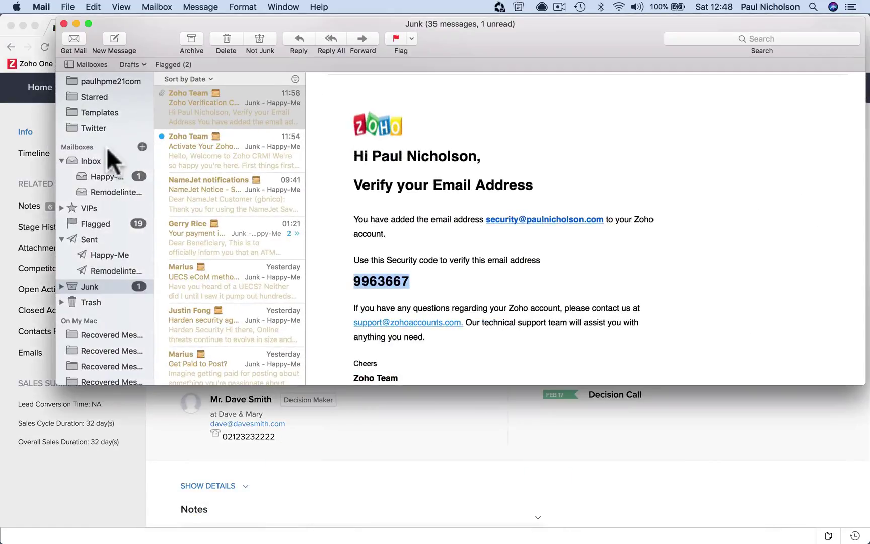
Read the Big Deal Alert email in the inbox, then minimize Mail
{"action": "left_click", "coordinate": [101, 171]}
{"action": "left_click", "coordinate": [226, 108]}
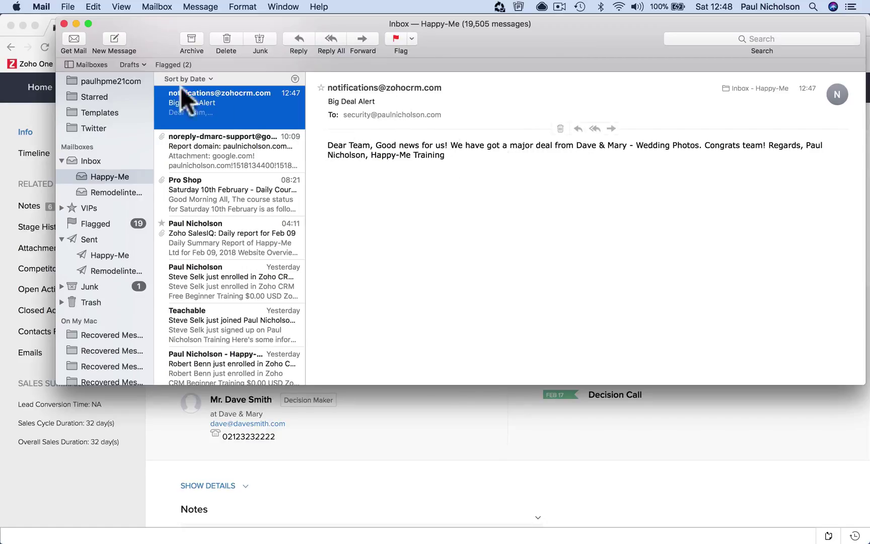
{"action": "left_click", "coordinate": [76, 23]}
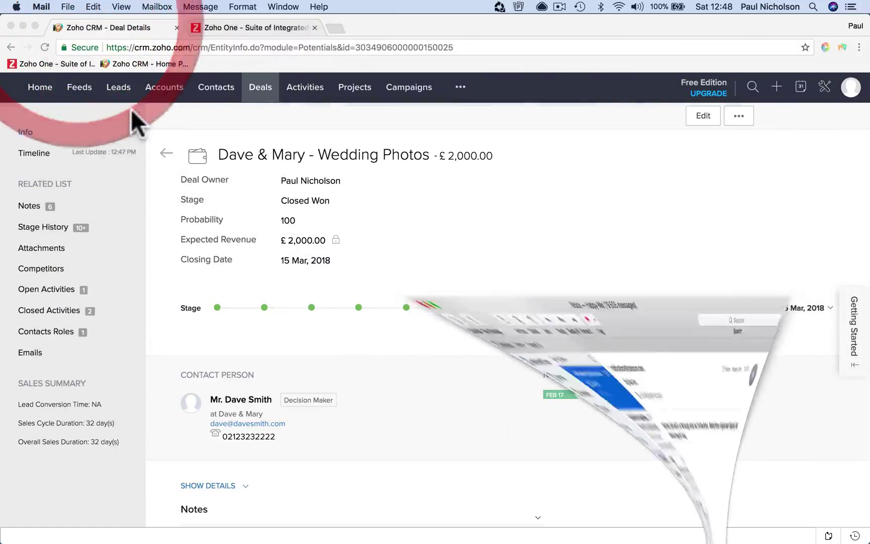
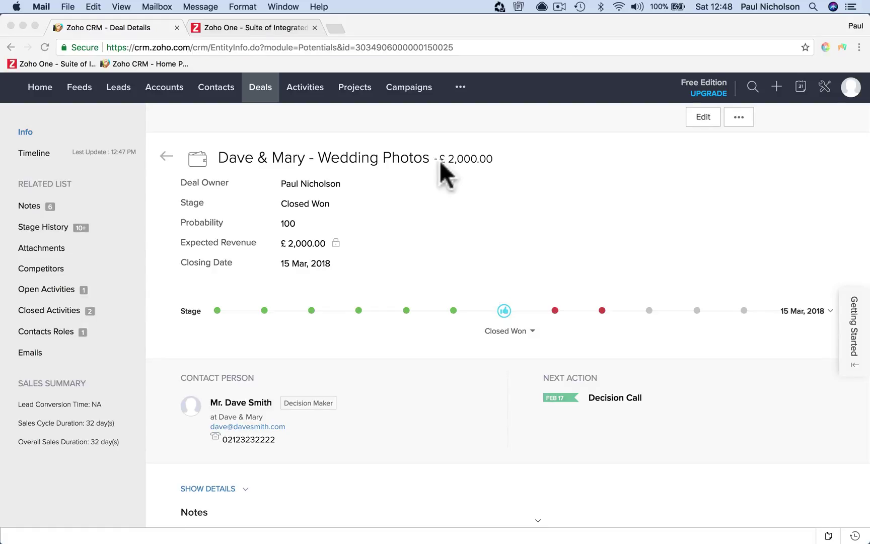
Bring the CRM forward and look over the Closed Won £2,000 wedding photos deal
{"action": "left_click", "coordinate": [515, 257]}
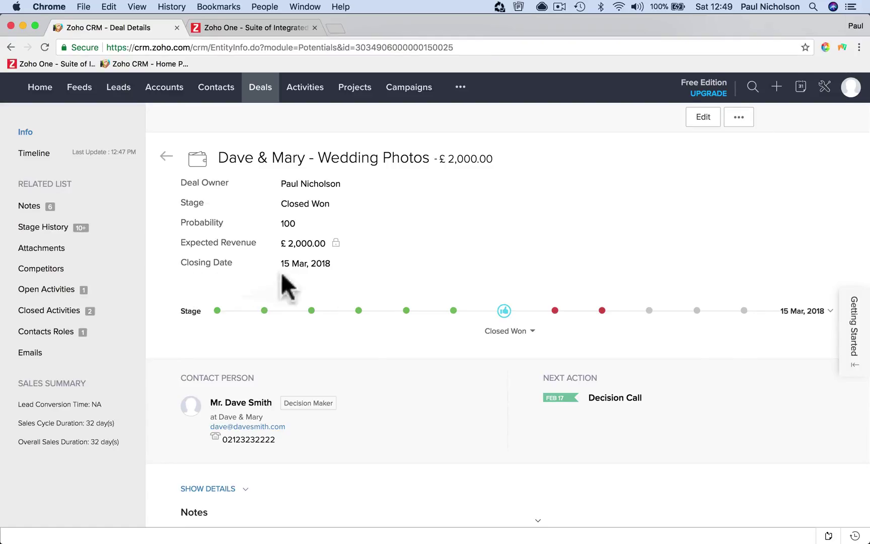
{"action": "scroll", "coordinate": [401, 401], "scroll_direction": "down", "scroll_amount": 10}
{"action": "scroll", "coordinate": [401, 400], "scroll_direction": "down", "scroll_amount": 20}
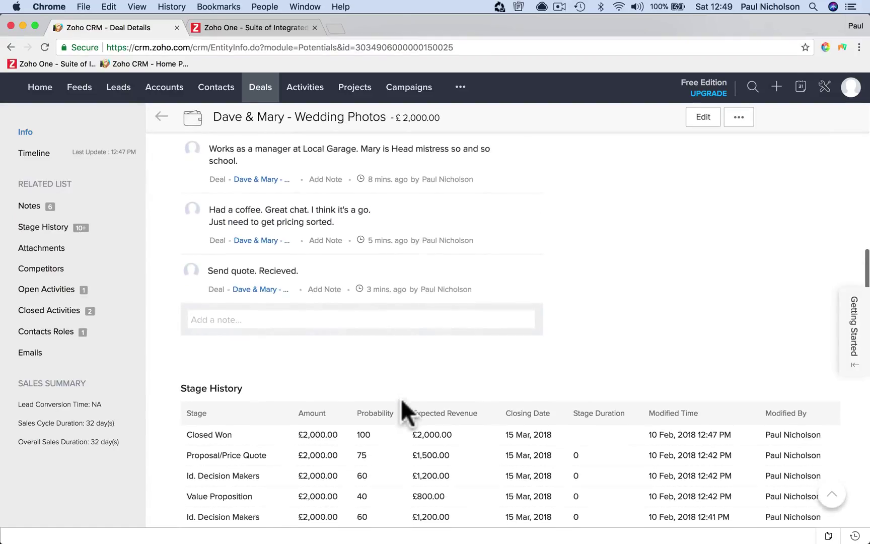
{"action": "scroll", "coordinate": [400, 399], "scroll_direction": "up", "scroll_amount": 20}
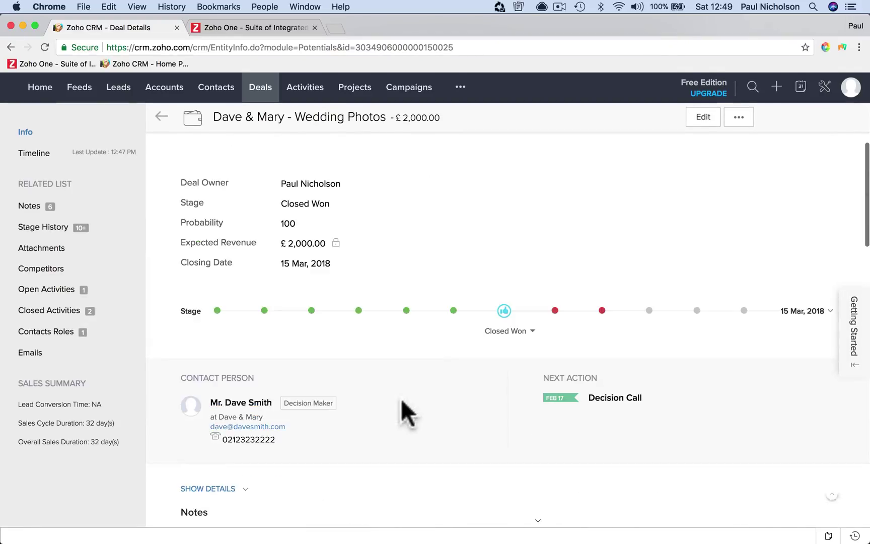
Browse the deal's Open Activities, cancel a new Competitor form, and switch to Projects
{"action": "left_click", "coordinate": [742, 120]}
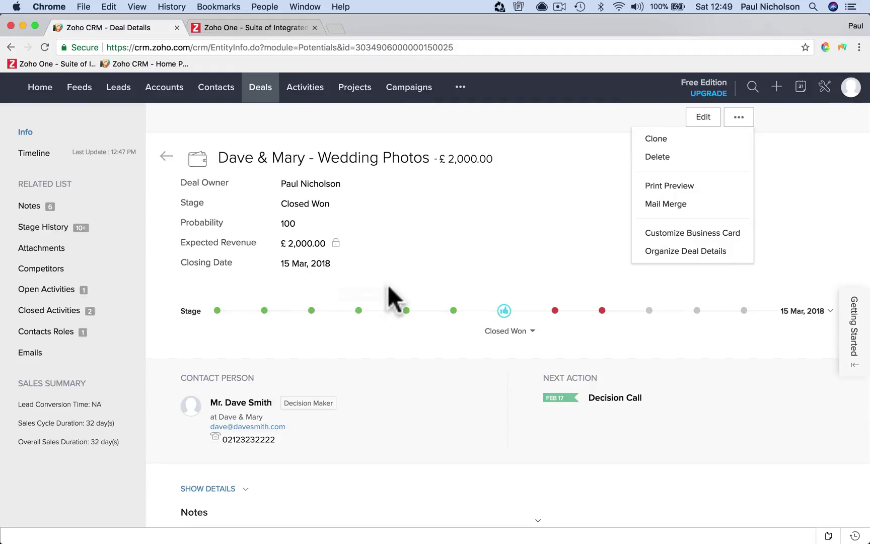
{"action": "left_click", "coordinate": [122, 295]}
{"action": "left_click", "coordinate": [134, 289]}
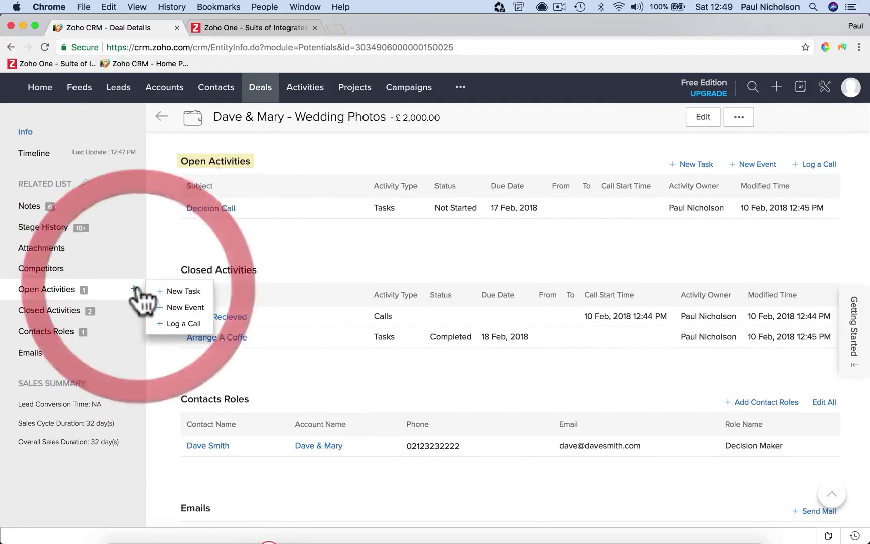
{"action": "left_click", "coordinate": [135, 268]}
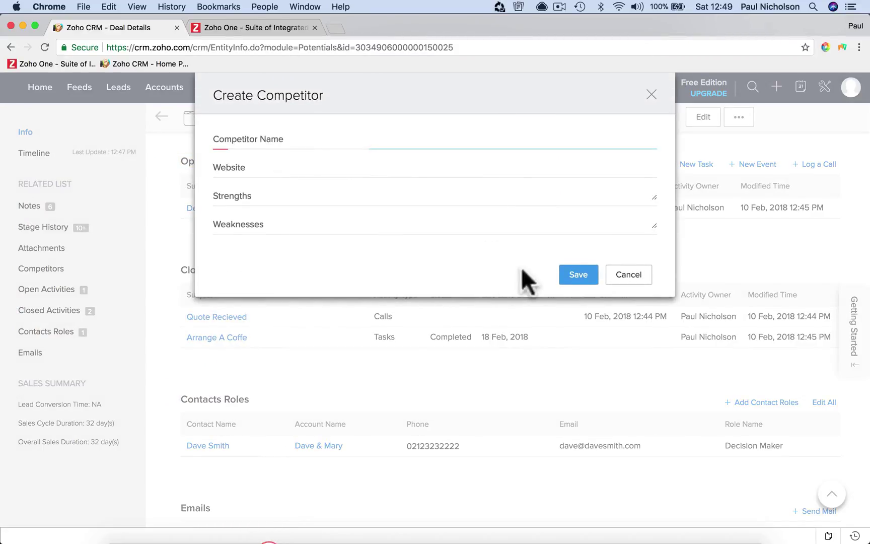
{"action": "left_click", "coordinate": [636, 270]}
{"action": "left_click", "coordinate": [358, 88]}
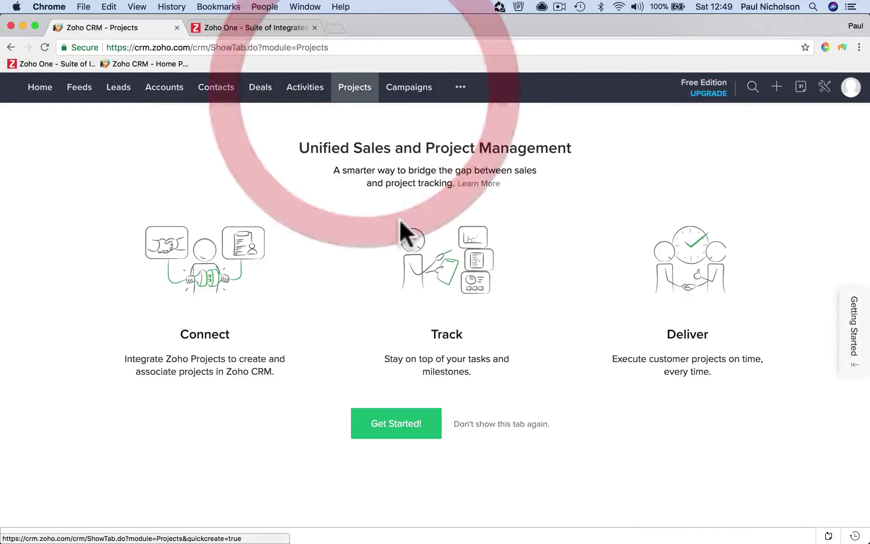
Start a new Zoho Projects portal and try names rejected by the naming rules
{"action": "left_click", "coordinate": [408, 420]}
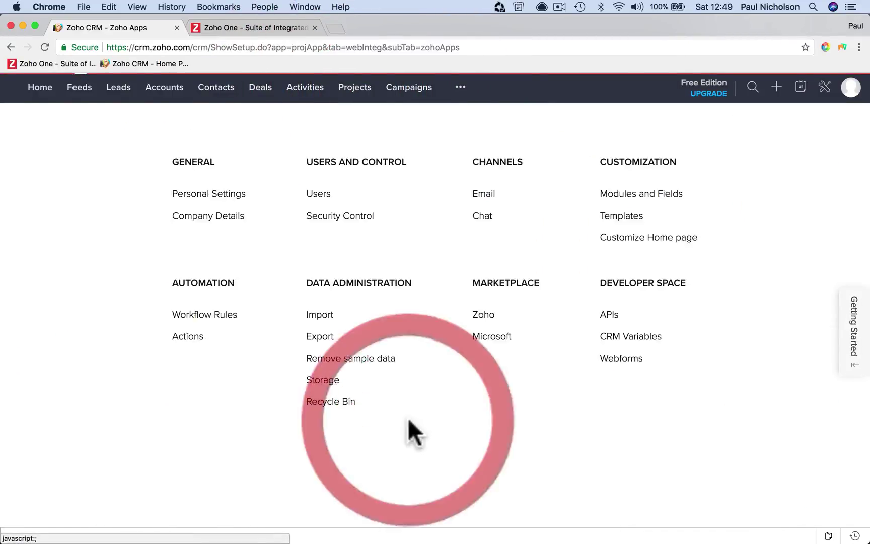
{"action": "left_click", "coordinate": [223, 234]}
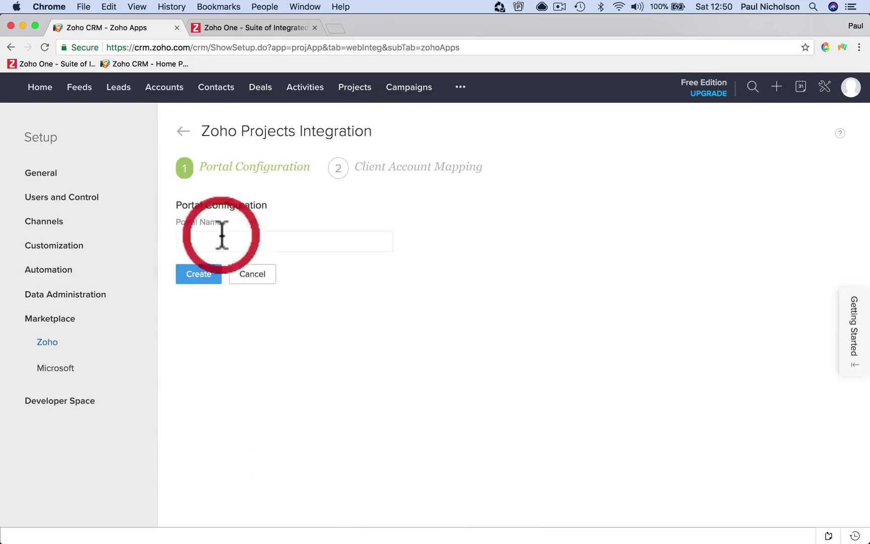
{"action": "left_click", "coordinate": [252, 243]}
{"action": "type", "text": "appy-Me Photos"}
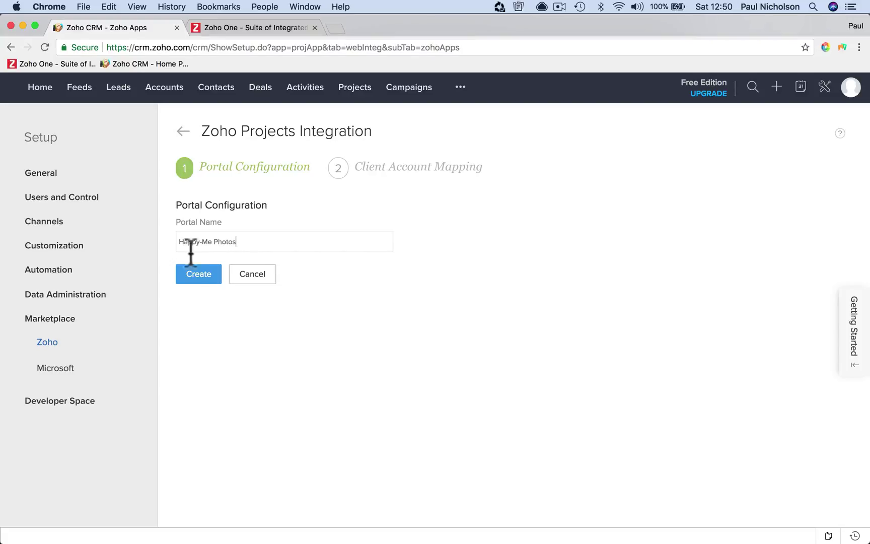
{"action": "left_click", "coordinate": [191, 274]}
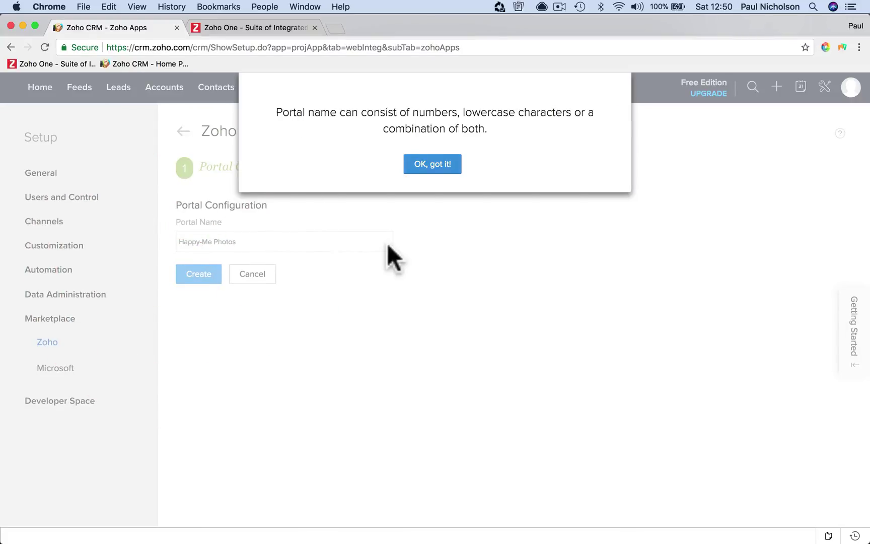
{"action": "left_click", "coordinate": [431, 165]}
{"action": "left_click", "coordinate": [200, 241]}
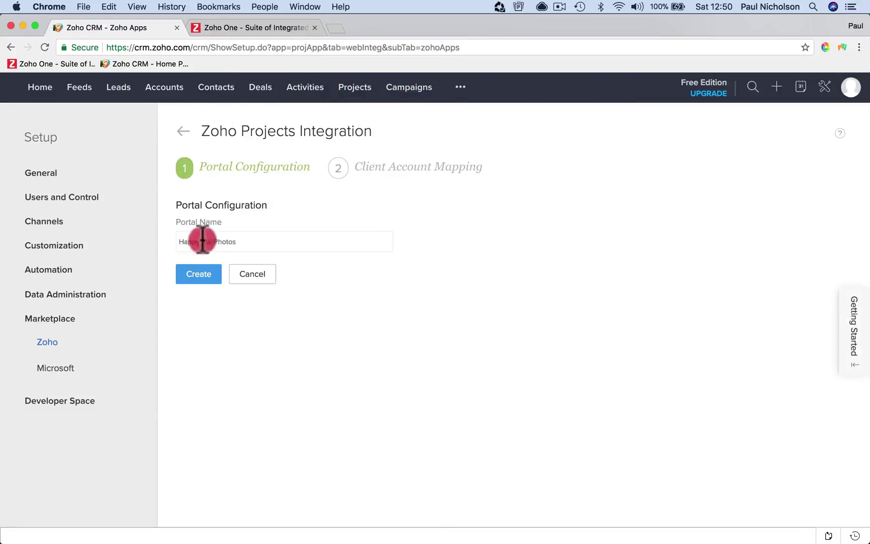
{"action": "key", "text": "BackSpace"}
{"action": "key", "text": "BackSpace"}
{"action": "left_click", "coordinate": [191, 275]}
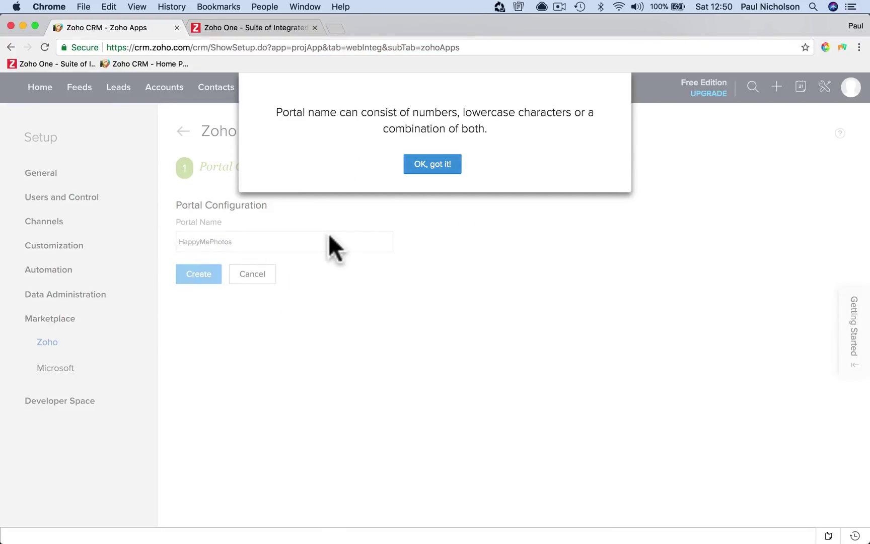
{"action": "left_click", "coordinate": [445, 169]}
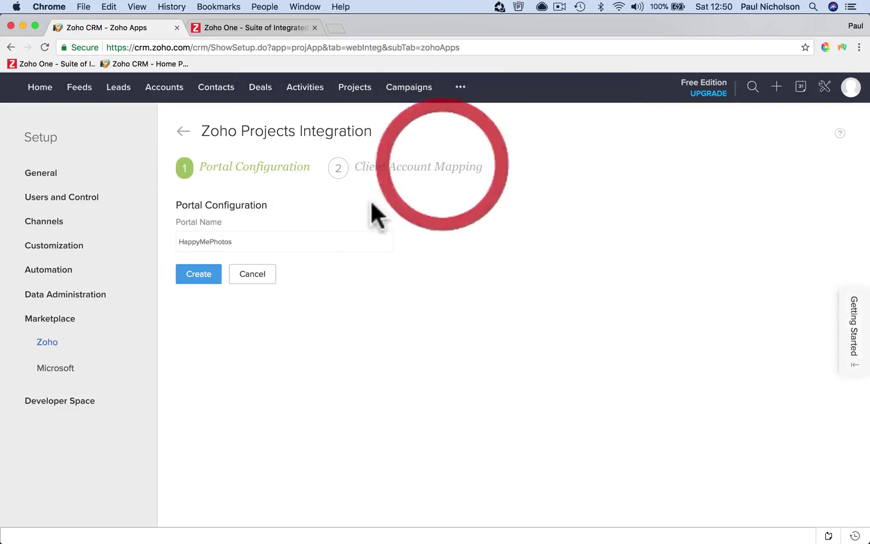
Make the portal name all lowercase, happymephotos, and create the portal
{"action": "left_click", "coordinate": [214, 242]}
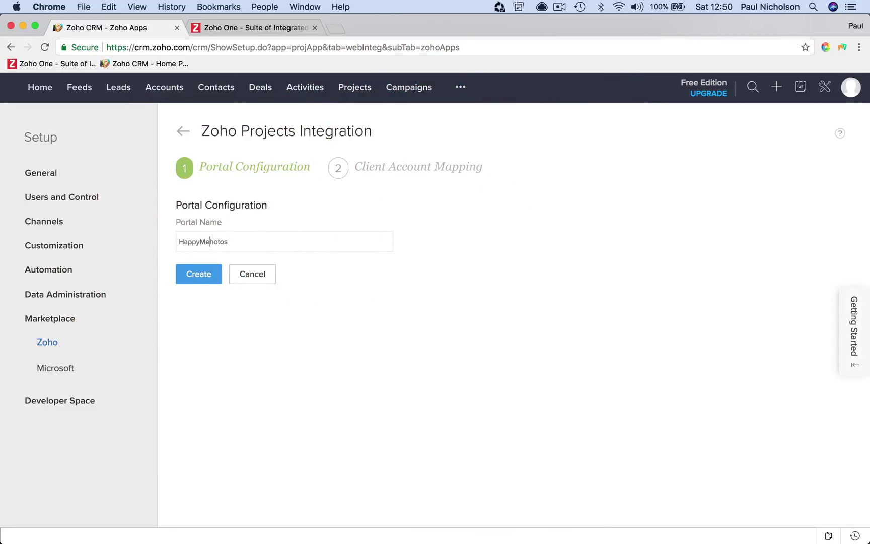
{"action": "key", "text": "BackSpace"}
{"action": "type", "text": "p"}
{"action": "key", "text": "Left"}
{"action": "key", "text": "Left"}
{"action": "key", "text": "BackSpace"}
{"action": "type", "text": "m"}
{"action": "key", "text": "Left"}
{"action": "key", "text": "Left"}
{"action": "key", "text": "BackSpace"}
{"action": "type", "text": "h"}
{"action": "left_click", "coordinate": [216, 278]}
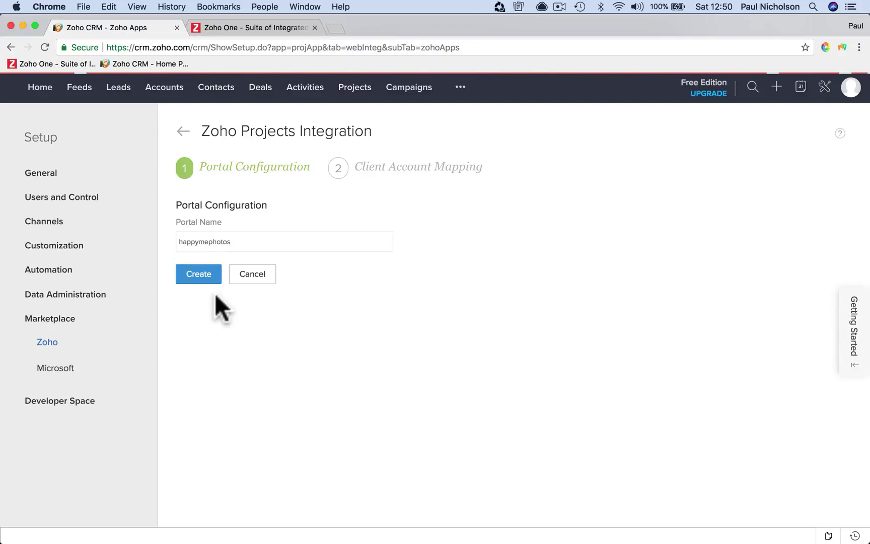
Choose the happymephotos portal and continue to client account mapping
{"action": "left_click", "coordinate": [233, 248]}
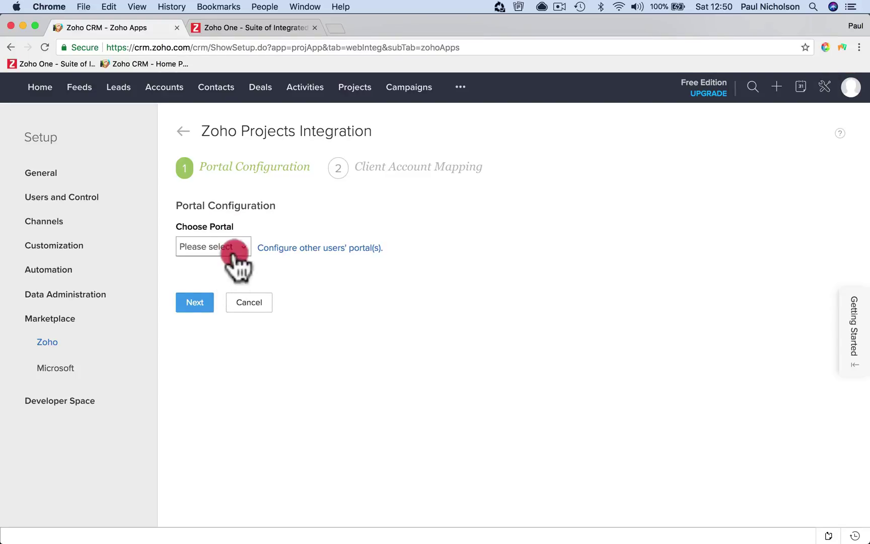
{"action": "left_click", "coordinate": [229, 288]}
{"action": "left_click", "coordinate": [199, 302]}
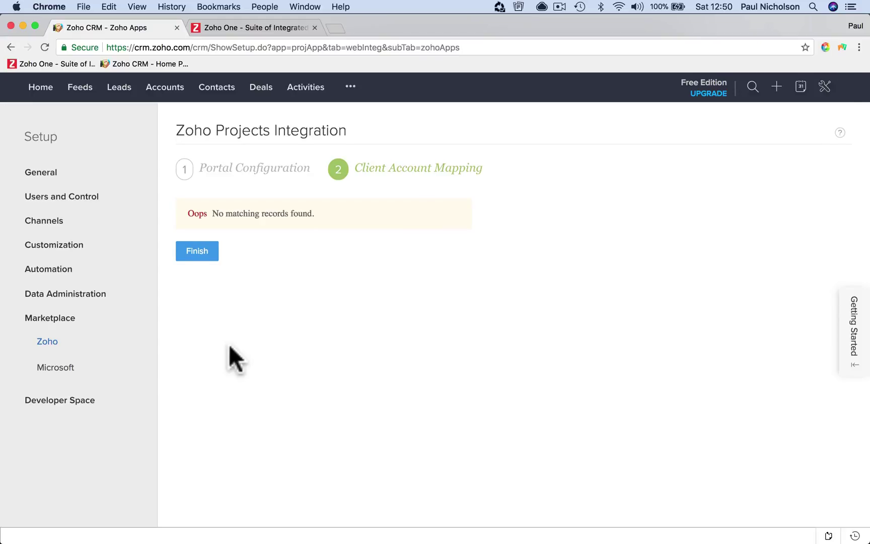
Finish activating the happymephotos Zoho Projects integration
{"action": "left_click", "coordinate": [212, 256]}
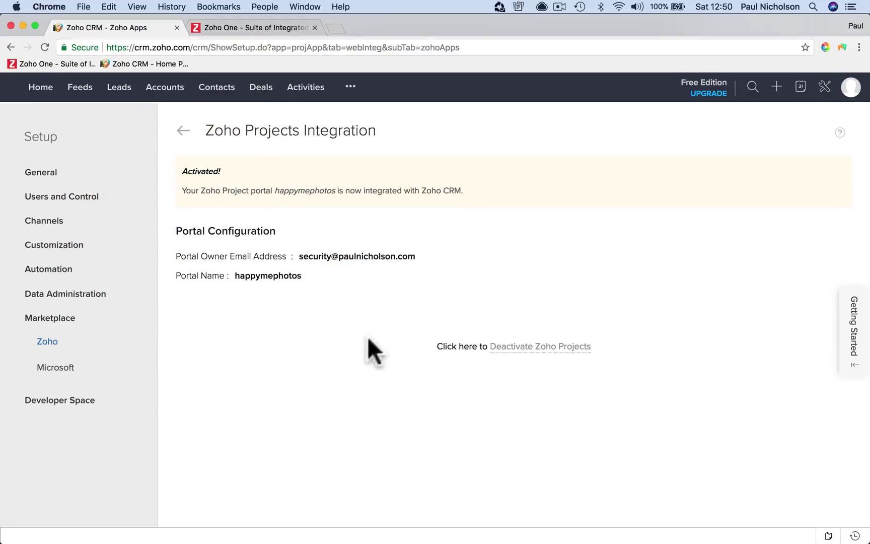
{"action": "left_click", "coordinate": [281, 278]}
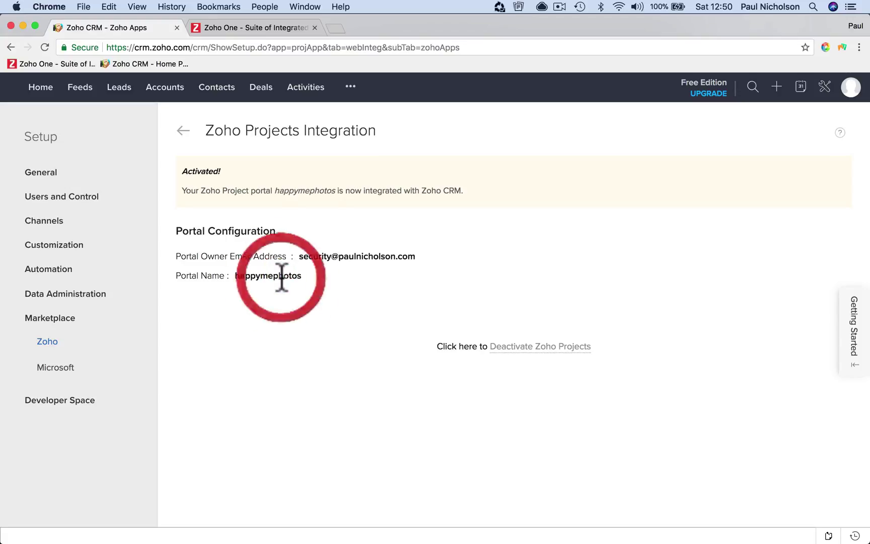
{"action": "left_click", "coordinate": [175, 130]}
Browse Personal Settings, Company Details, Channels and Customization in Setup, then show more modules
{"action": "left_click", "coordinate": [60, 179]}
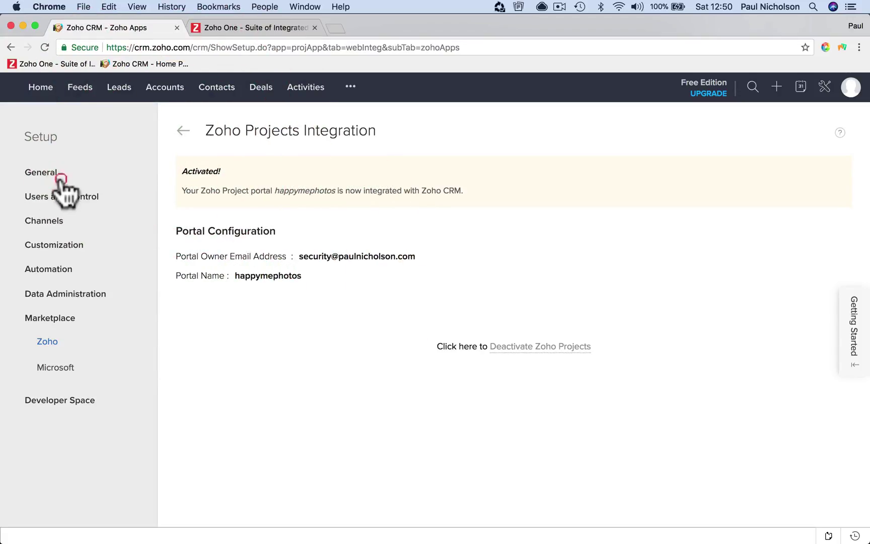
{"action": "left_click", "coordinate": [69, 195]}
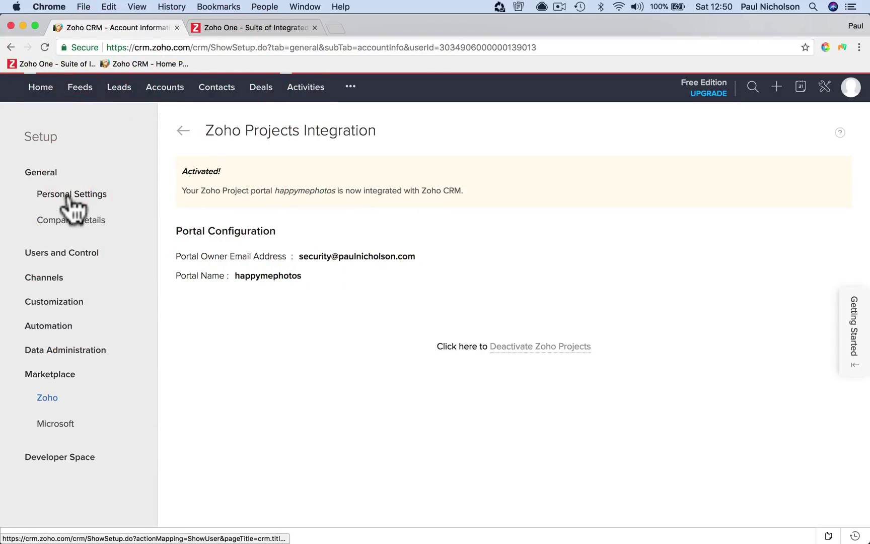
{"action": "left_click", "coordinate": [70, 220]}
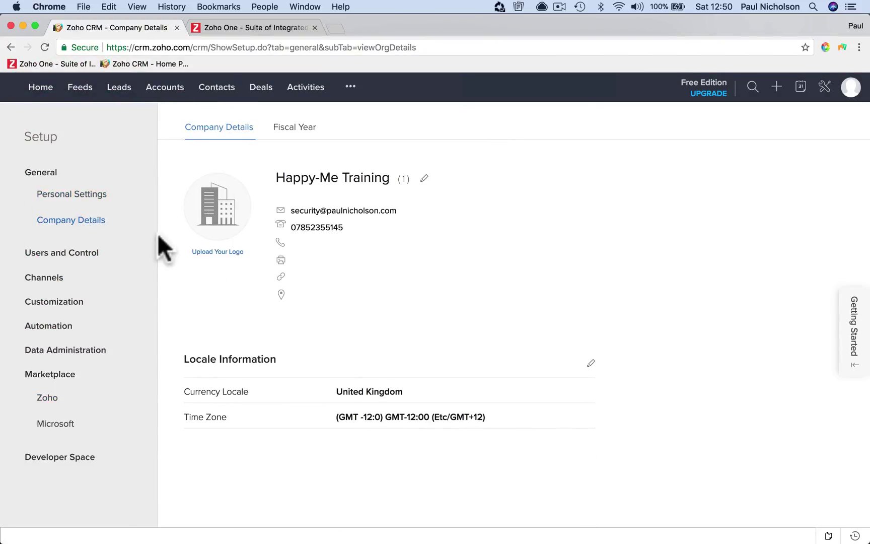
{"action": "left_click", "coordinate": [82, 280]}
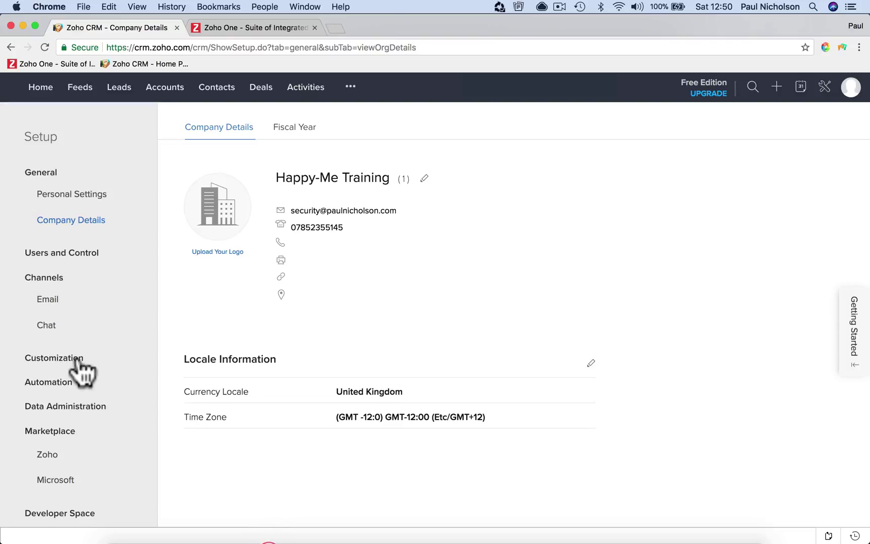
{"action": "left_click", "coordinate": [83, 358]}
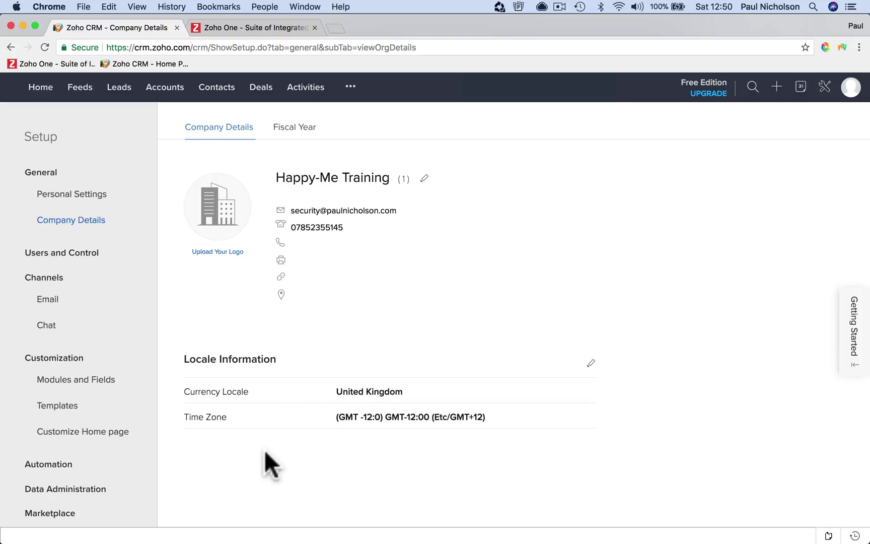
{"action": "left_click", "coordinate": [45, 47]}
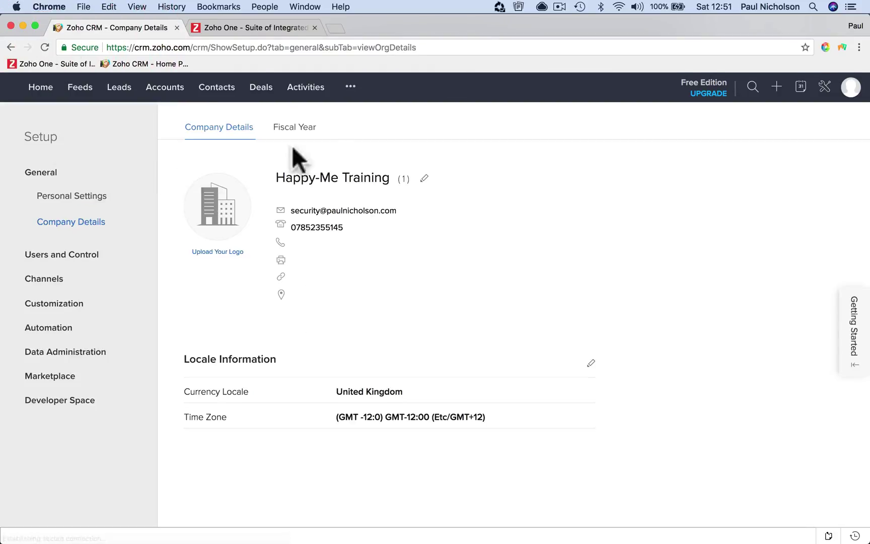
{"action": "left_click", "coordinate": [349, 89]}
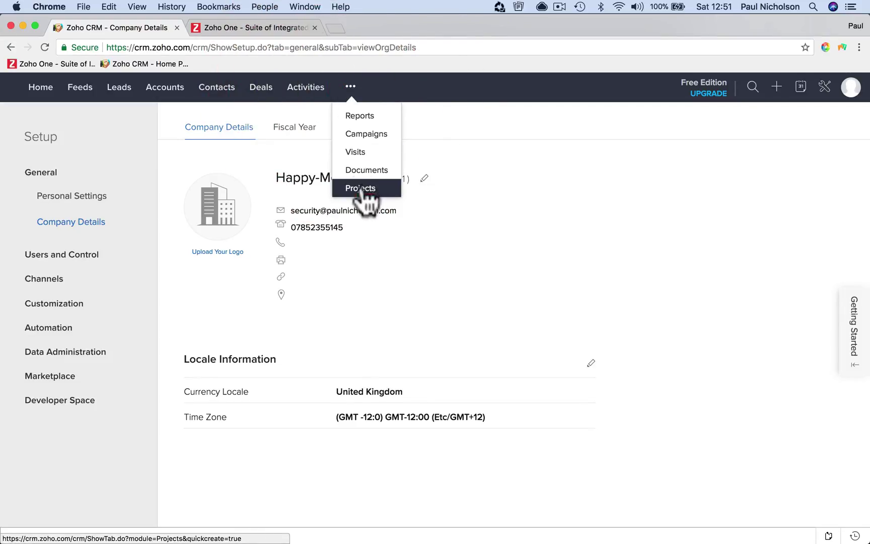
Submit the Projects setup form with Publishing as industry and the contact phone number
{"action": "left_click", "coordinate": [360, 188]}
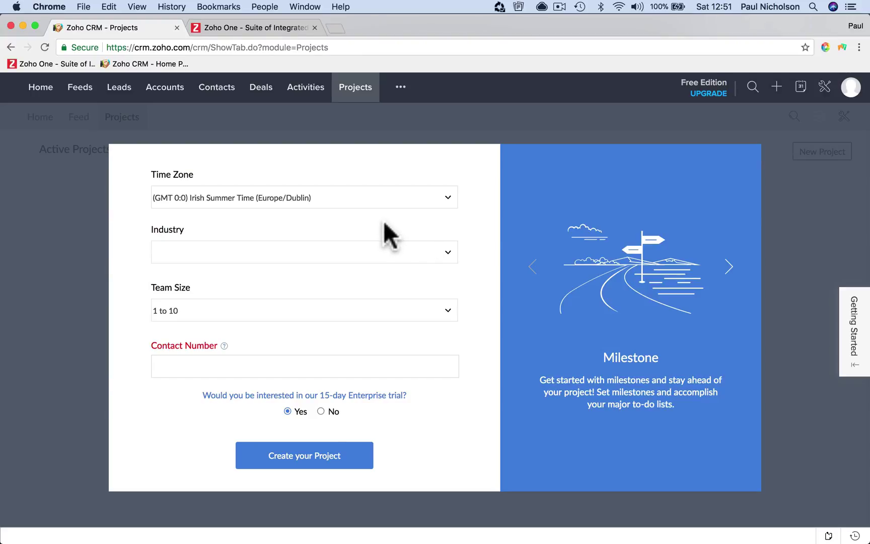
{"action": "left_click", "coordinate": [383, 257]}
{"action": "scroll", "coordinate": [384, 370], "scroll_direction": "down", "scroll_amount": 6}
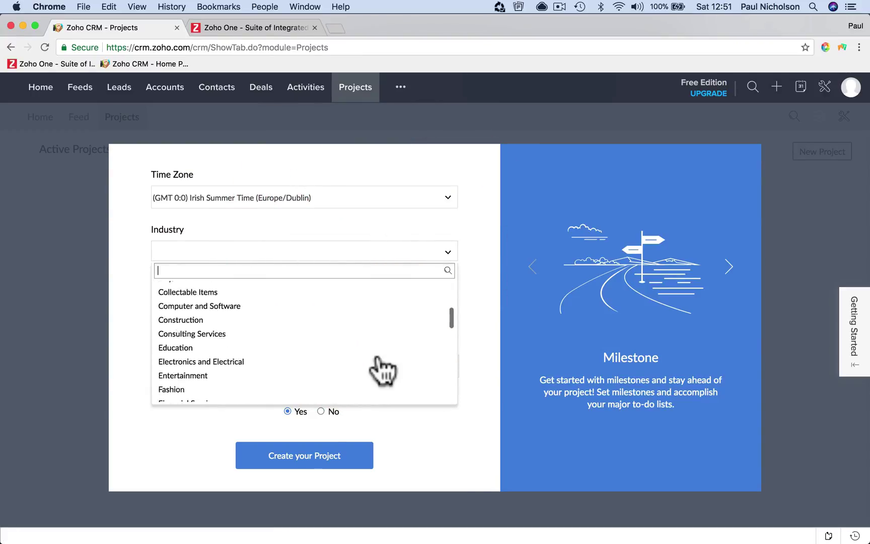
{"action": "scroll", "coordinate": [383, 370], "scroll_direction": "down", "scroll_amount": 8}
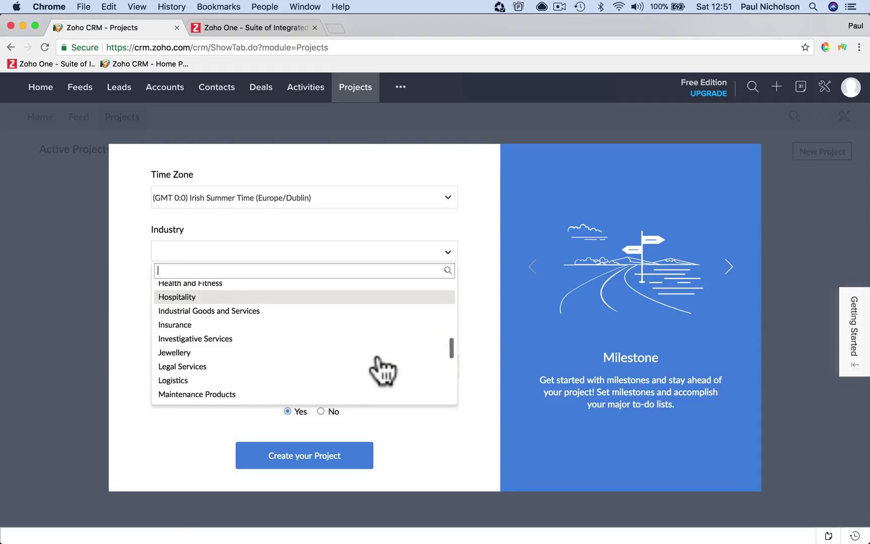
{"action": "scroll", "coordinate": [383, 370], "scroll_direction": "down", "scroll_amount": 5}
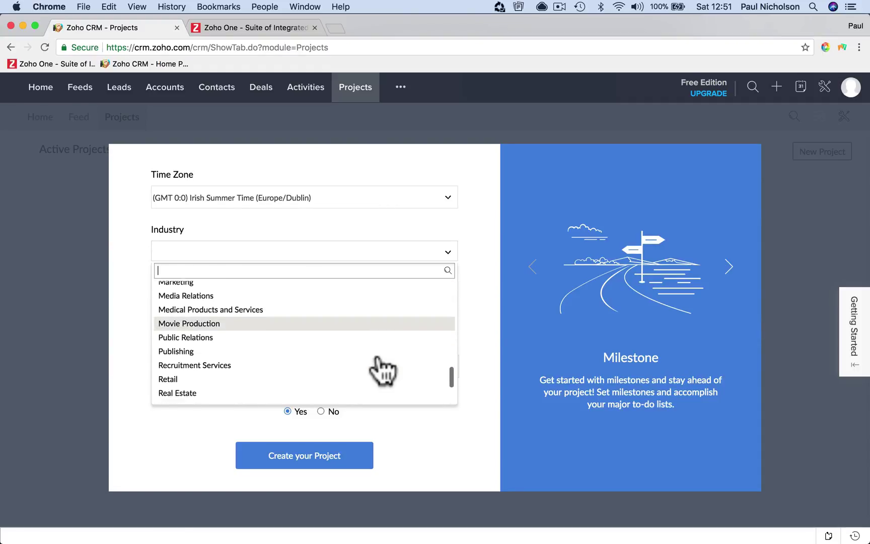
{"action": "left_click", "coordinate": [375, 320]}
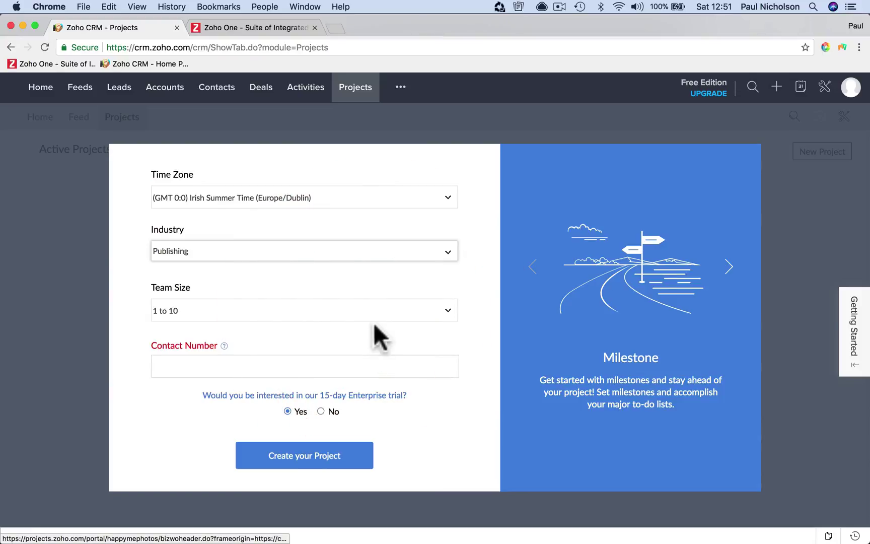
{"action": "left_click", "coordinate": [377, 366]}
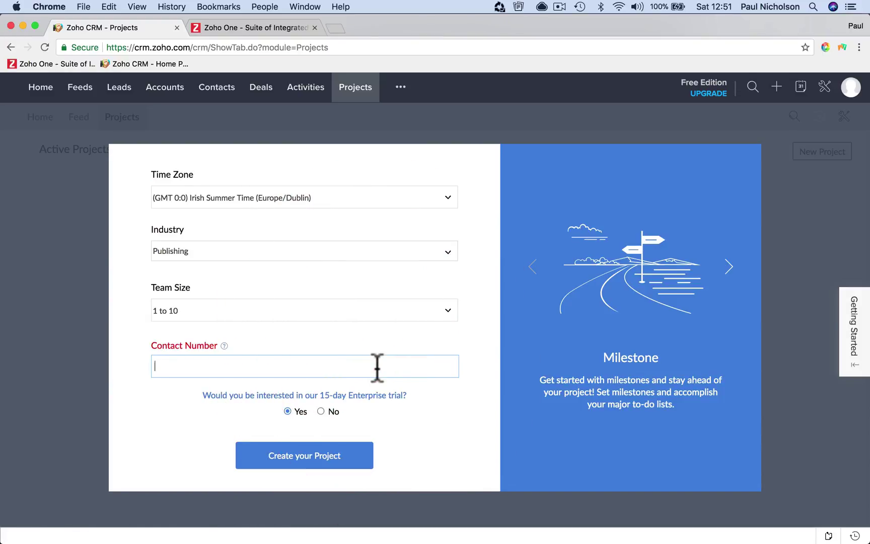
{"action": "left_click", "coordinate": [359, 447]}
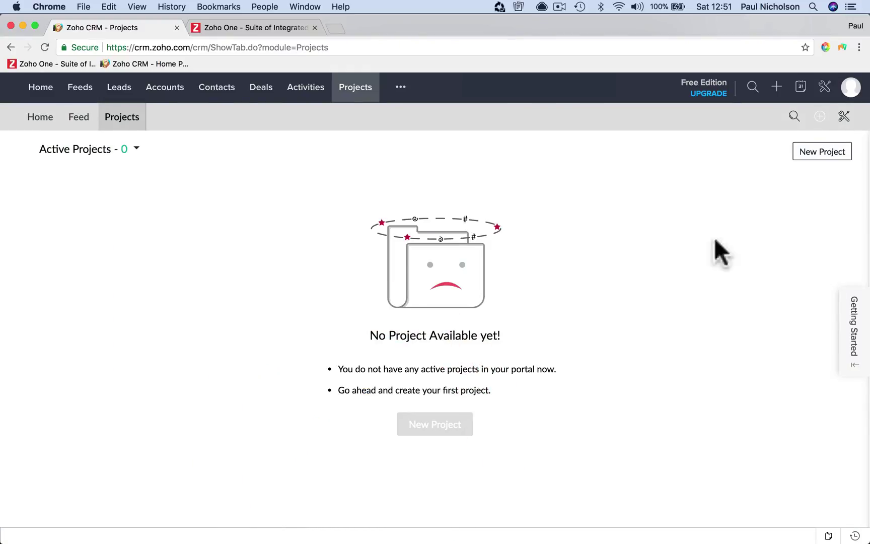
Start a new project titled 'Dave And Mary Wedding Photos' with no template
{"action": "left_click", "coordinate": [821, 151]}
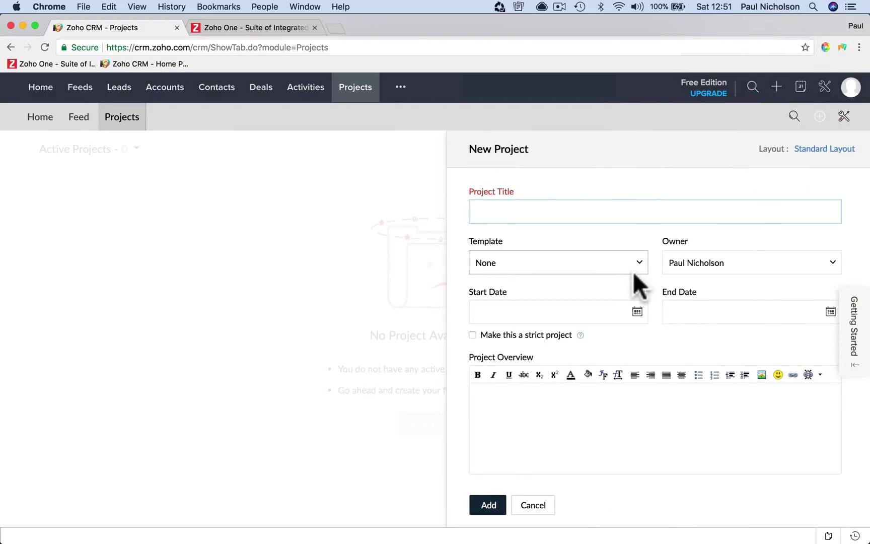
{"action": "left_click", "coordinate": [574, 212]}
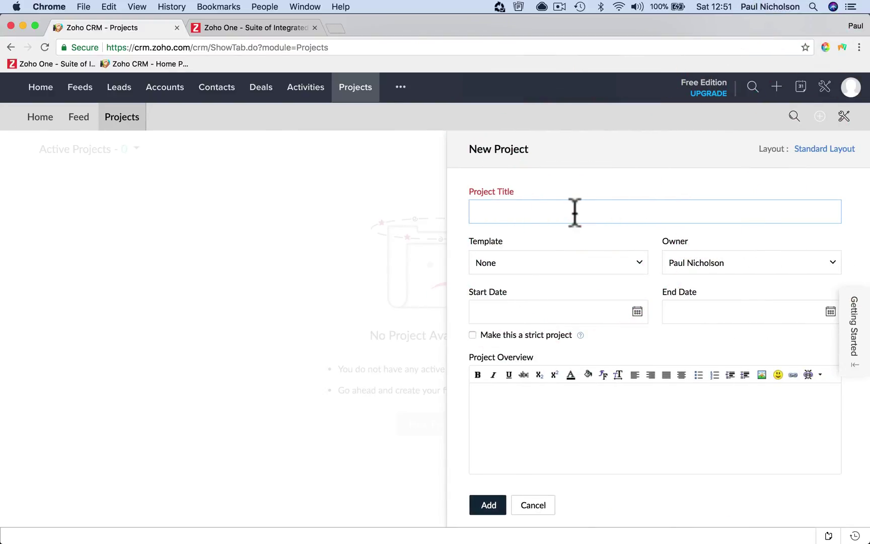
{"action": "type", "text": "Dave And Ma"}
{"action": "key", "text": "BackSpace"}
{"action": "key", "text": "BackSpace"}
{"action": "key", "text": "BackSpace"}
{"action": "key", "text": "BackSpace"}
{"action": "key", "text": "BackSpace"}
{"action": "type", "text": "And Mary Wedding Photos"}
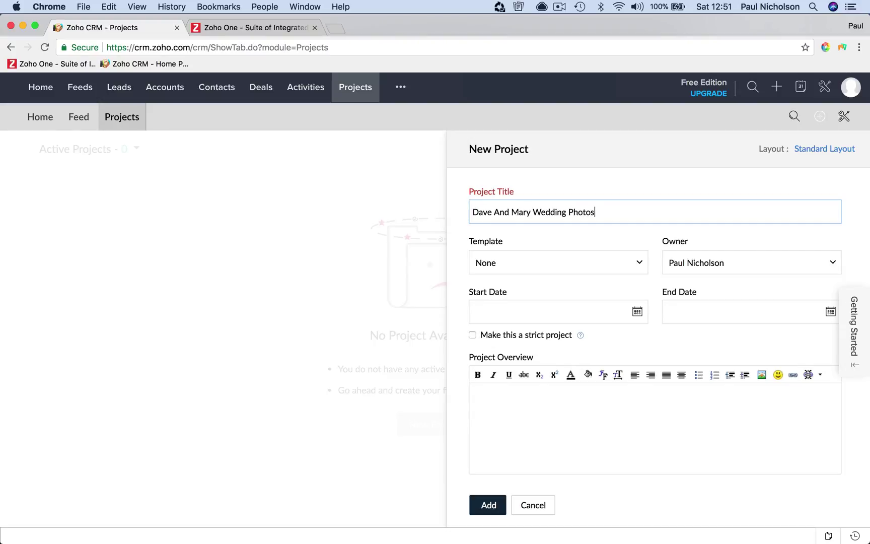
{"action": "left_click", "coordinate": [609, 255]}
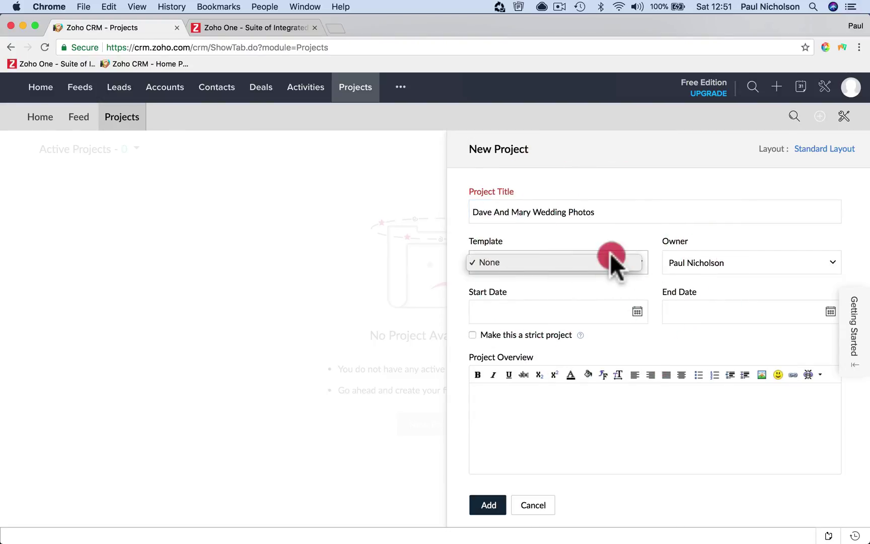
{"action": "left_click", "coordinate": [603, 257]}
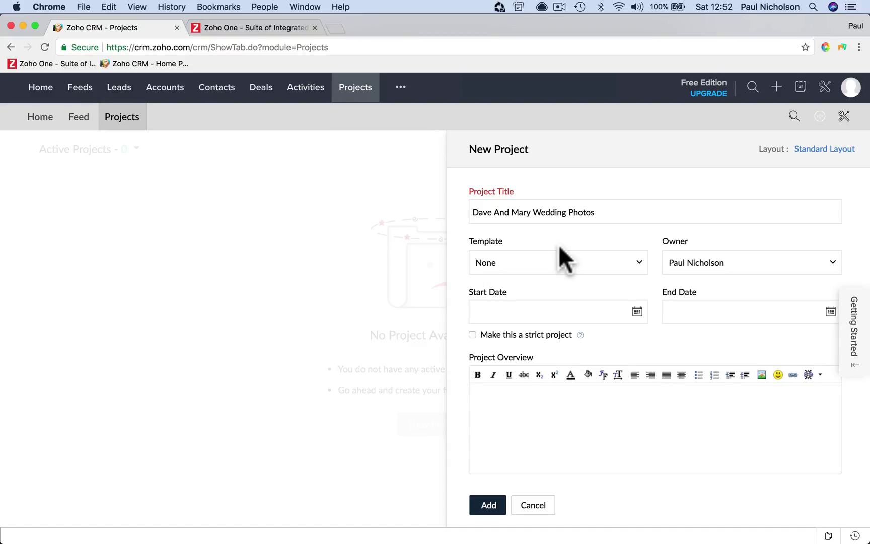
{"action": "left_click", "coordinate": [559, 267]}
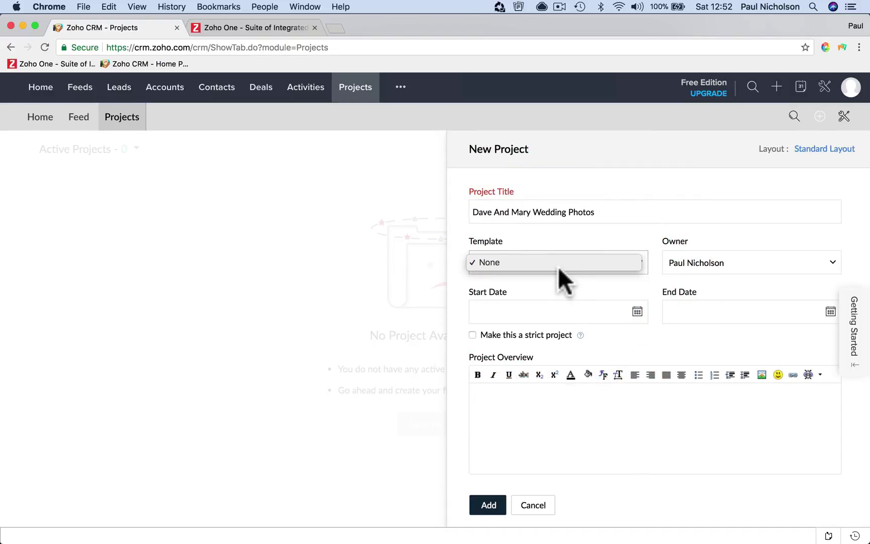
{"action": "left_click", "coordinate": [559, 267]}
Set the project start date to 02-10-2018 and end date to 06-30-2018
{"action": "left_click", "coordinate": [638, 309]}
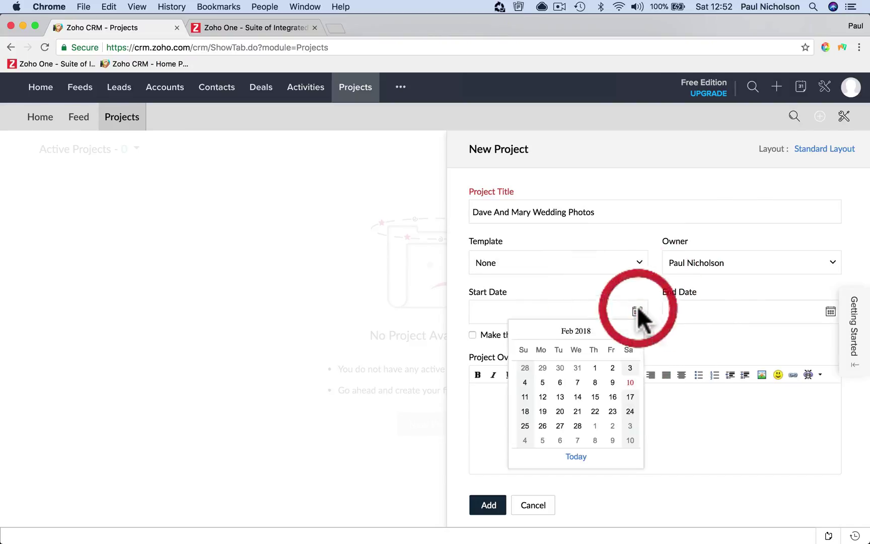
{"action": "left_click", "coordinate": [631, 383]}
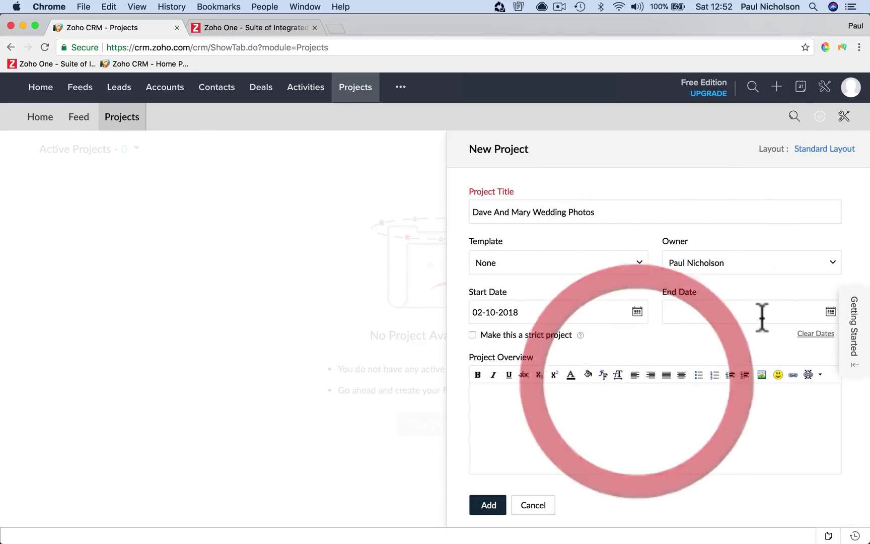
{"action": "left_click", "coordinate": [830, 312]}
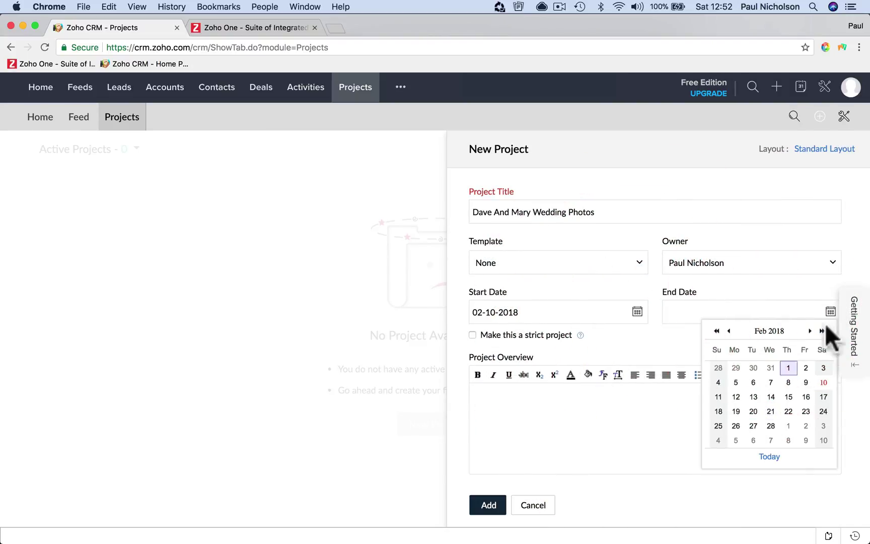
{"action": "left_click", "coordinate": [809, 331]}
{"action": "left_click", "coordinate": [810, 331]}
{"action": "left_click", "coordinate": [809, 331]}
{"action": "left_click", "coordinate": [810, 331]}
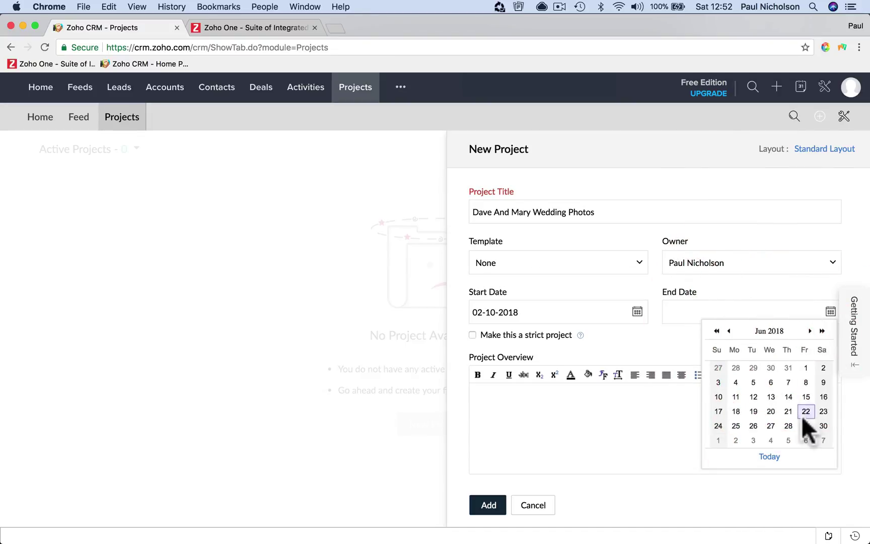
{"action": "left_click", "coordinate": [823, 426]}
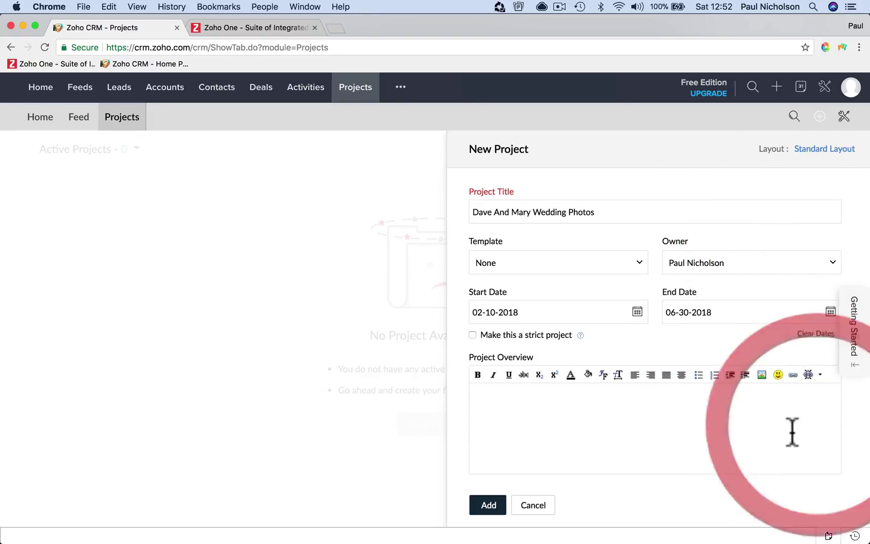
Write the overview 'Wedding at Owston Hall.' listing Photos, Brochure and Black and white frame
{"action": "left_click", "coordinate": [691, 435]}
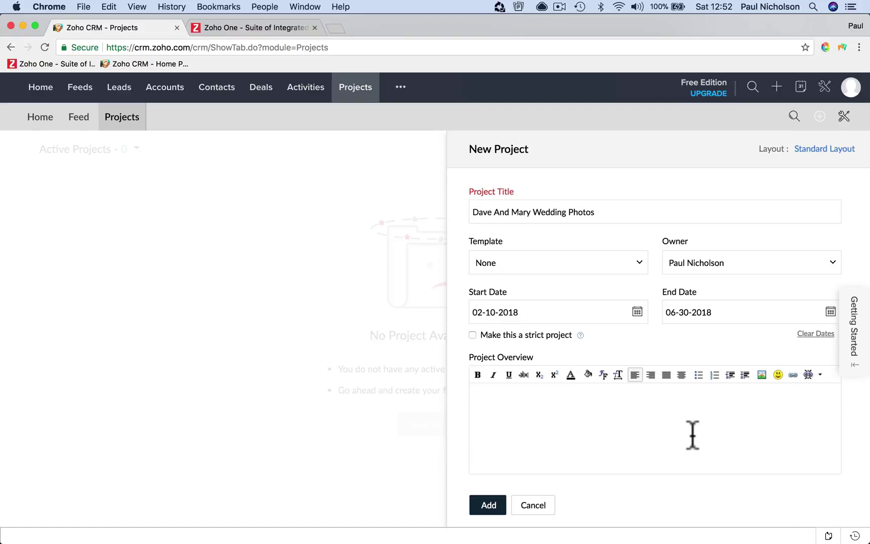
{"action": "type", "text": "Wedding at "}
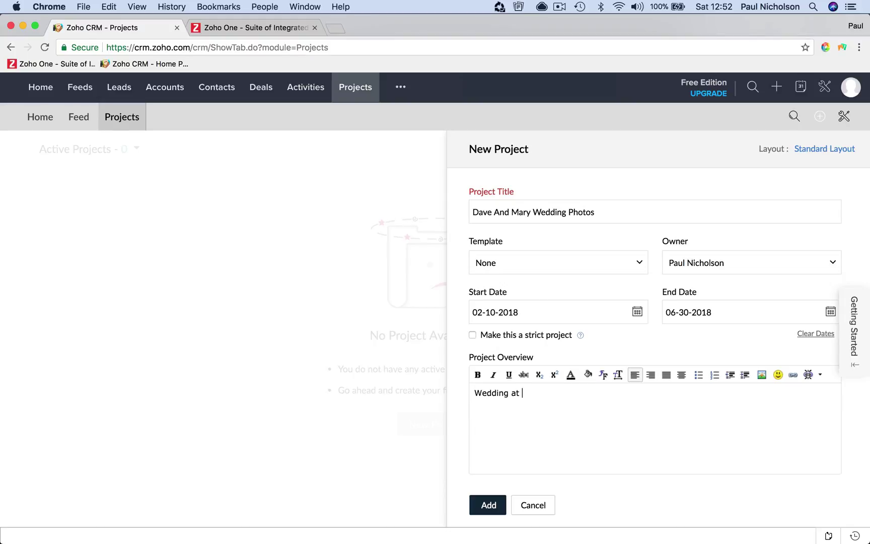
{"action": "type", "text": "Owston Hall."}
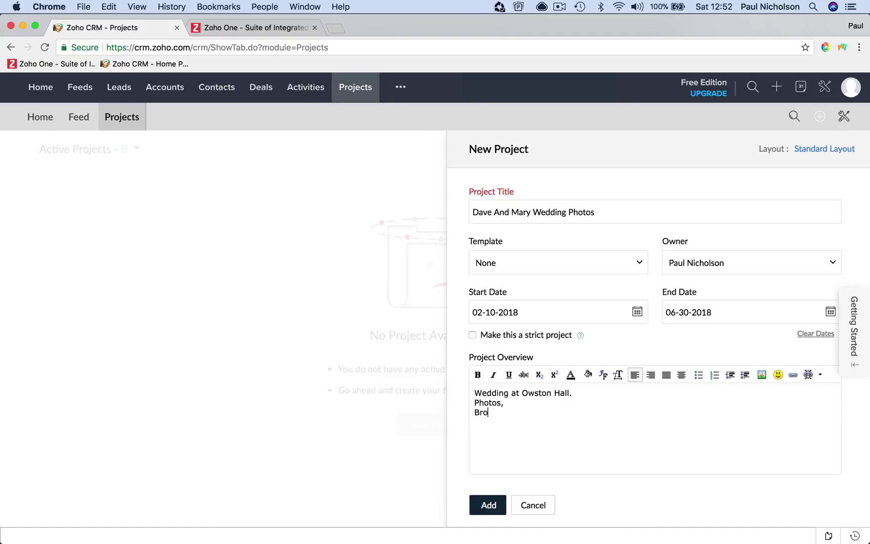
{"action": "type", "text": "ure, B"}
{"action": "type", "text": "lack"}
{"action": "type", "text": " and whit"}
{"action": "type", "text": "e fr"}
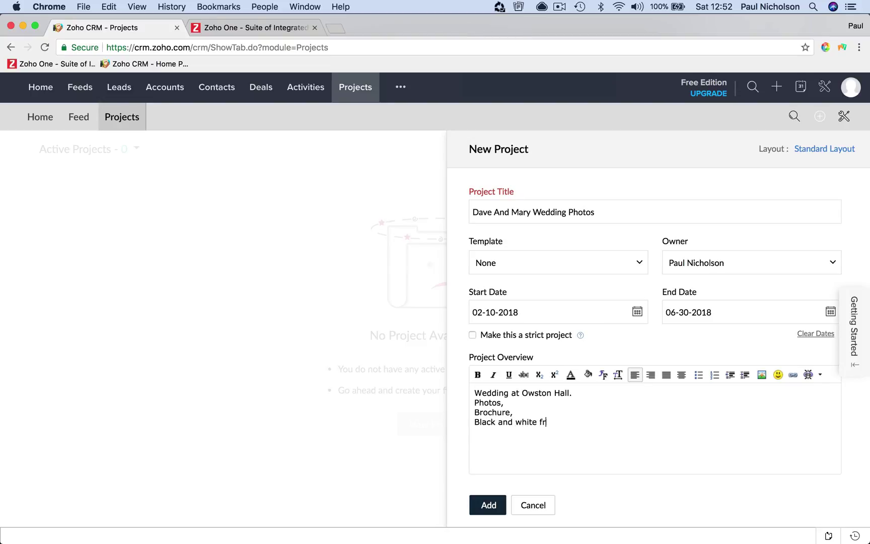
{"action": "type", "text": "ame."}
Save the Dave And Mary Wedding Photos project and view its Milestones list
{"action": "left_click", "coordinate": [488, 506]}
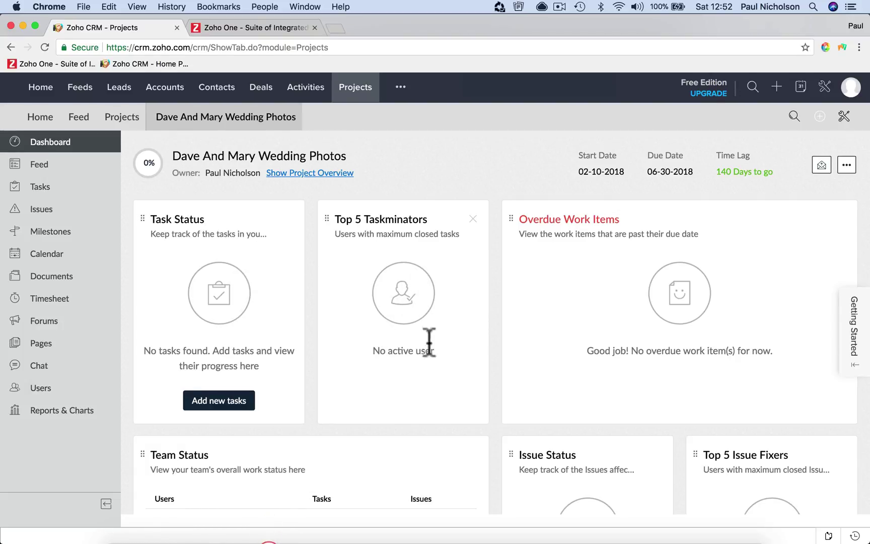
{"action": "left_click", "coordinate": [75, 231]}
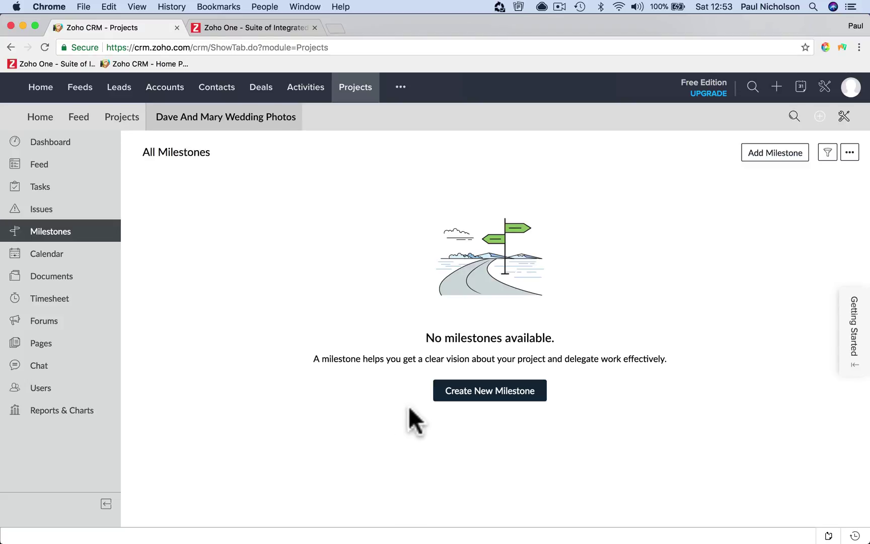
Name a new milestone 'Pre Event Tasks' with an end date of 05-01-2018
{"action": "left_click", "coordinate": [466, 395]}
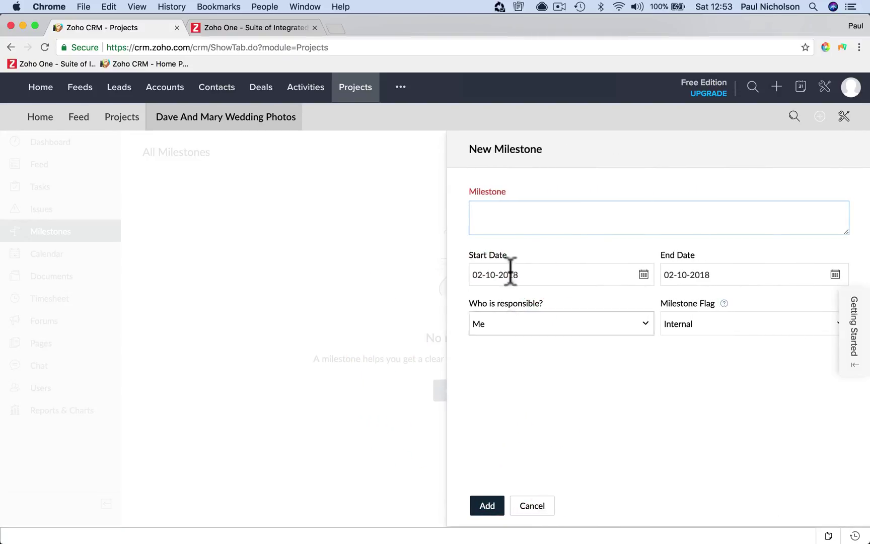
{"action": "left_click", "coordinate": [497, 213]}
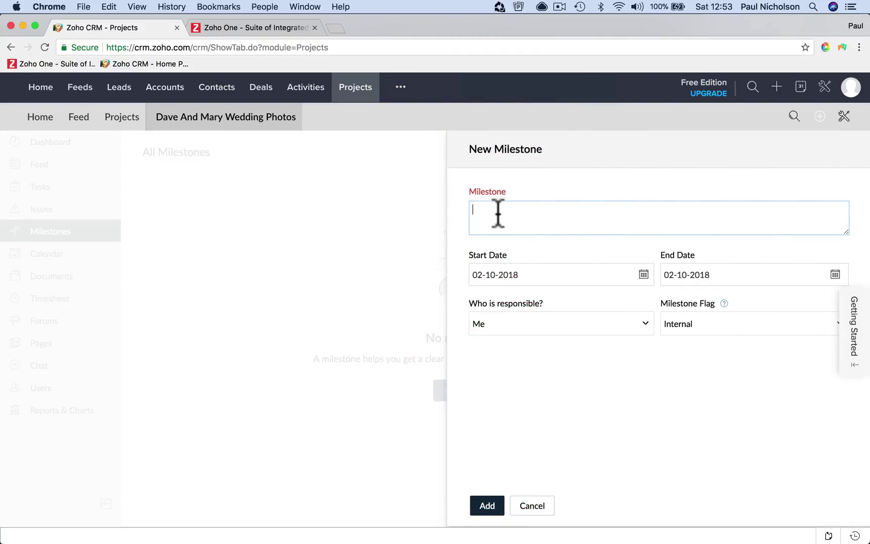
{"action": "type", "text": "Pre Event Tasks"}
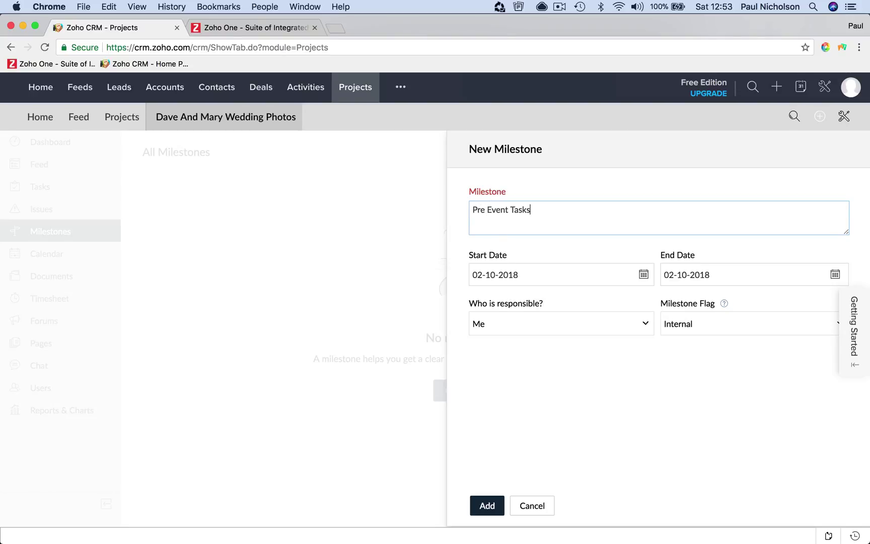
{"action": "left_click", "coordinate": [835, 274]}
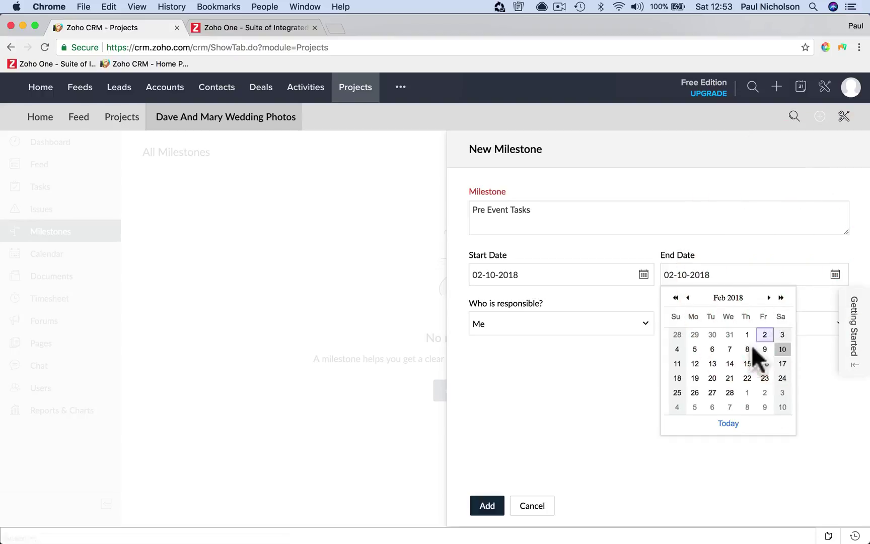
{"action": "left_click", "coordinate": [769, 298]}
{"action": "left_click", "coordinate": [768, 298]}
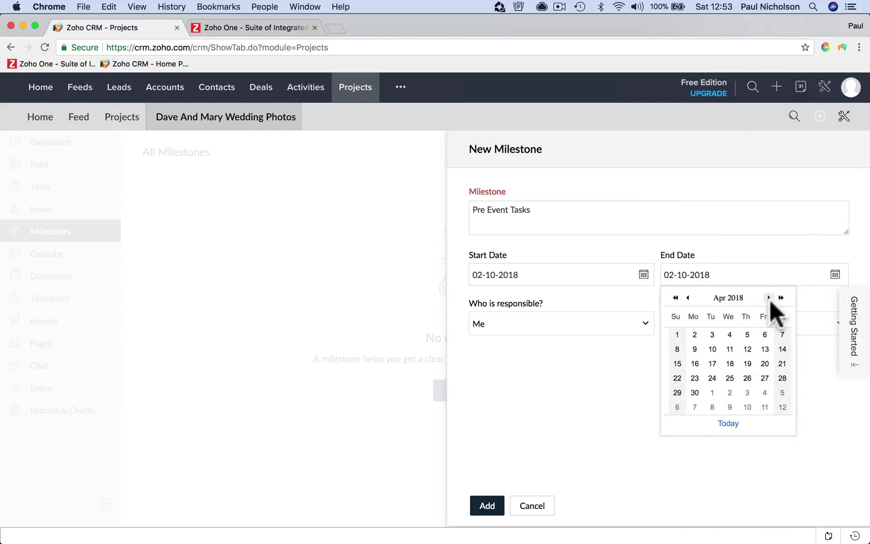
{"action": "left_click", "coordinate": [768, 297]}
{"action": "left_click", "coordinate": [707, 332]}
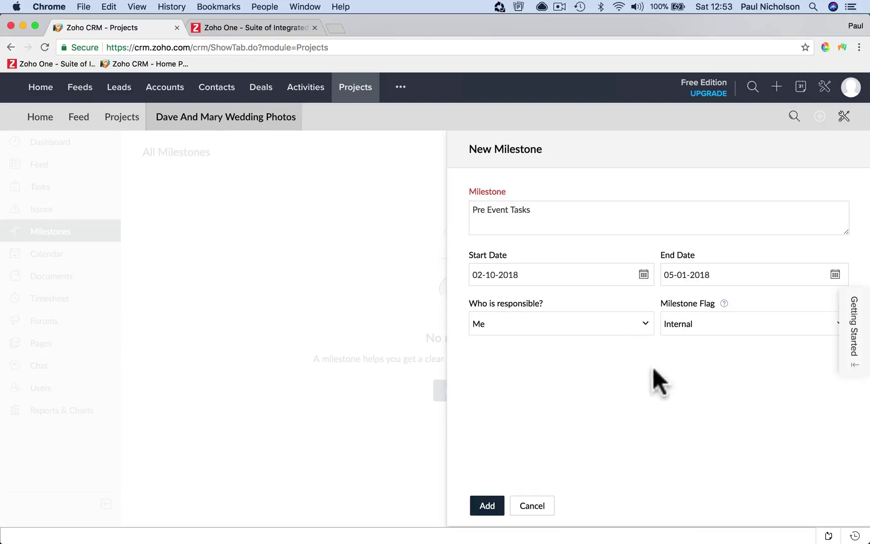
Set the milestone flag to Internal and create the Pre Event Tasks milestone
{"action": "left_click", "coordinate": [689, 322]}
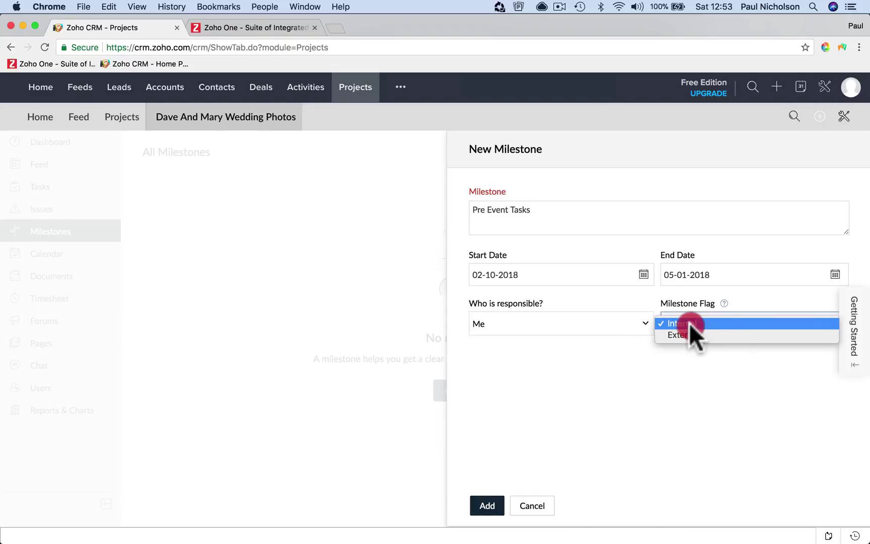
{"action": "left_click", "coordinate": [691, 322]}
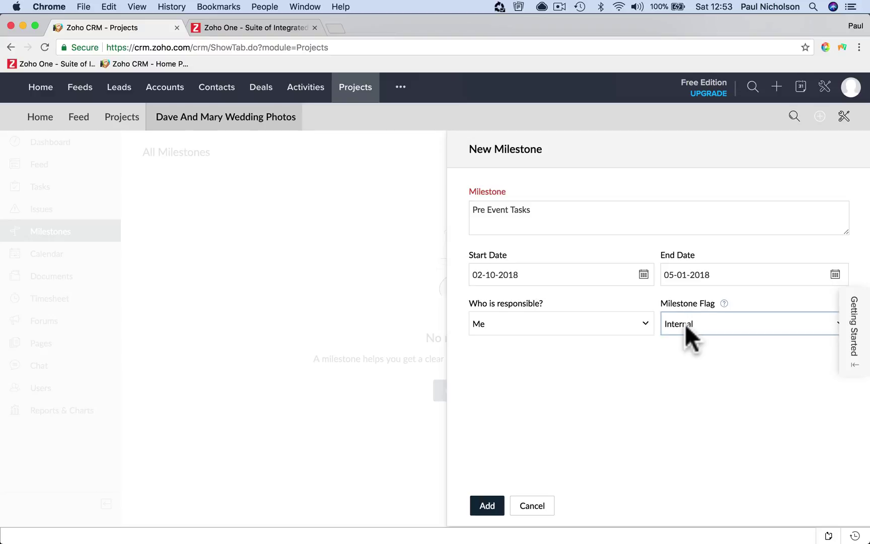
{"action": "left_click", "coordinate": [684, 324]}
{"action": "left_click", "coordinate": [684, 322]}
{"action": "left_click", "coordinate": [690, 319]}
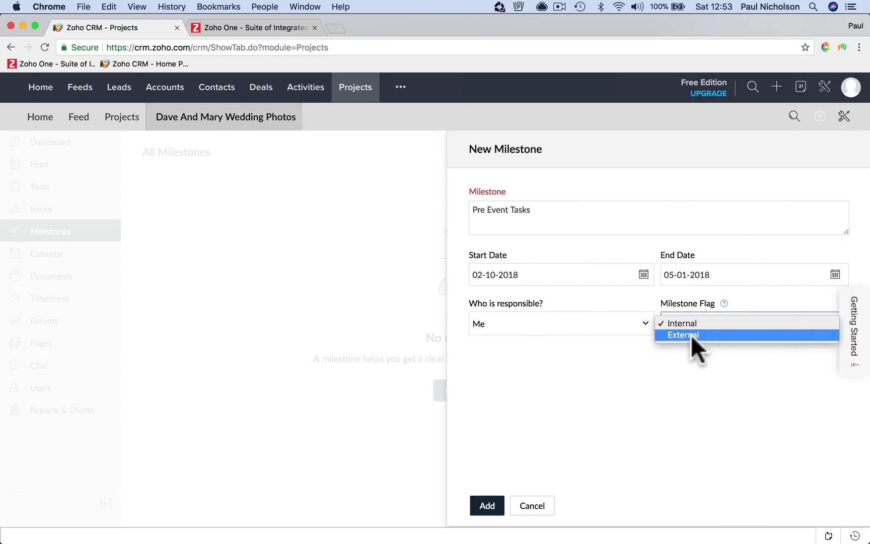
{"action": "left_click", "coordinate": [691, 335]}
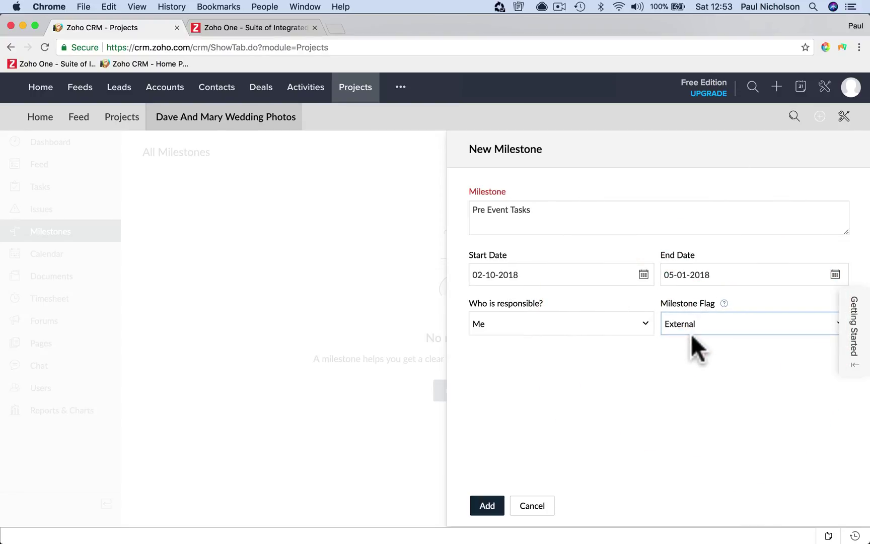
{"action": "left_click", "coordinate": [690, 333]}
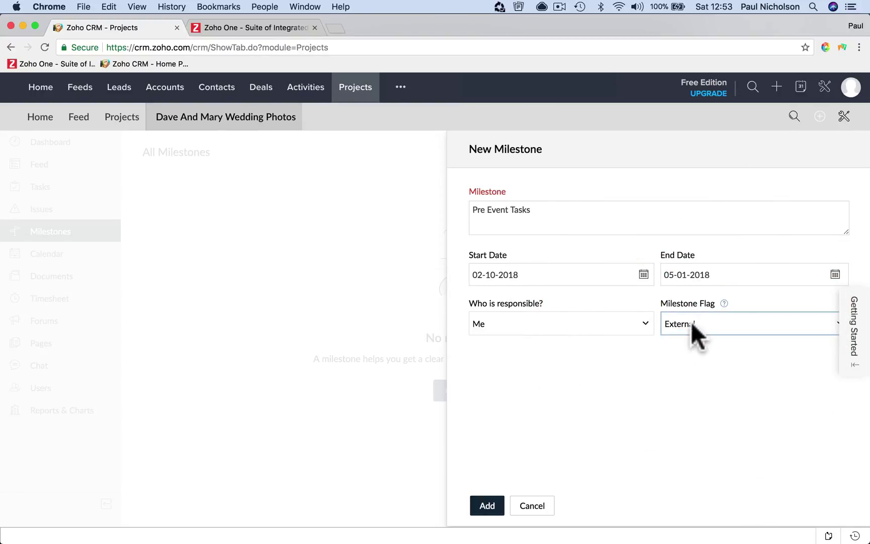
{"action": "left_click", "coordinate": [691, 312]}
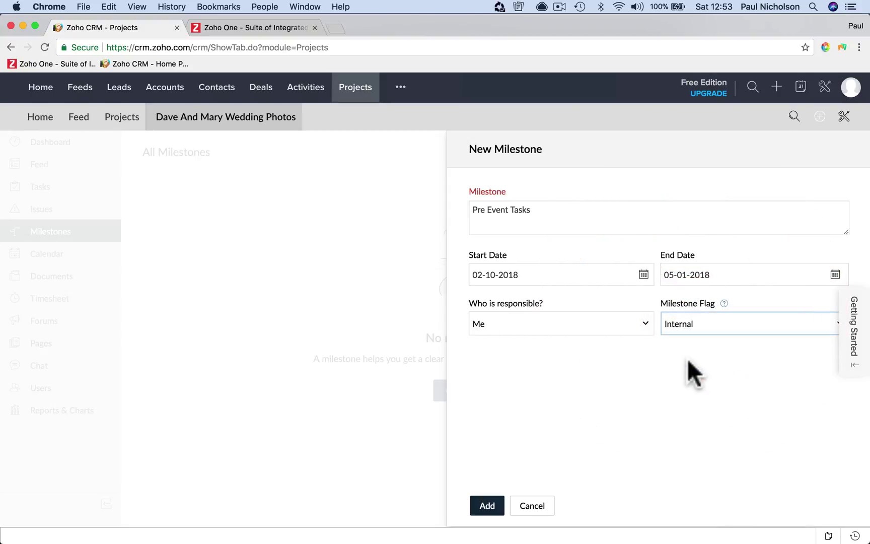
{"action": "left_click", "coordinate": [491, 500]}
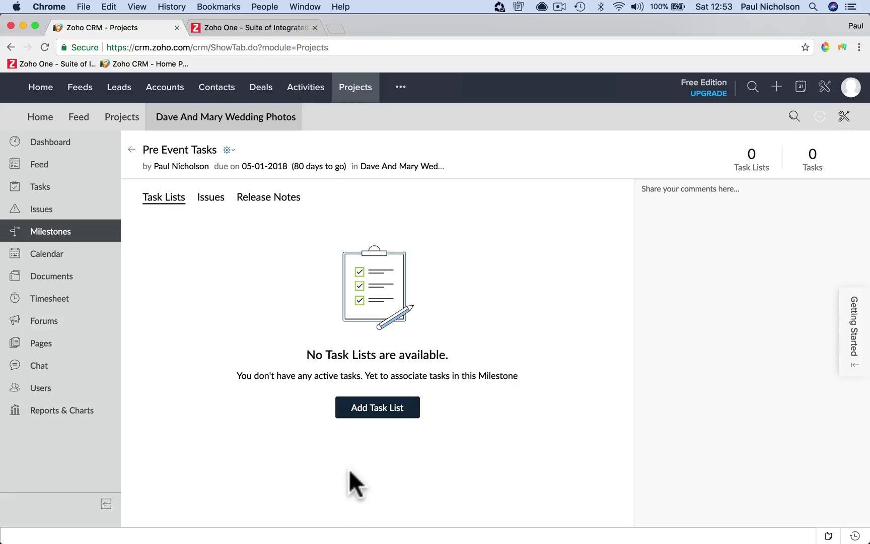
Add a task list named 'Pre Event Task' under the milestone and open it
{"action": "left_click", "coordinate": [379, 409]}
{"action": "left_click", "coordinate": [441, 370]}
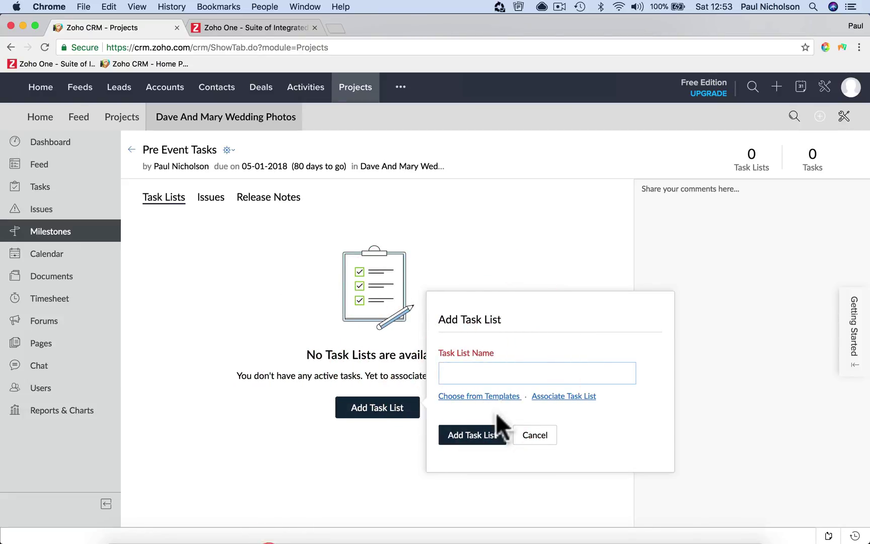
{"action": "type", "text": "Pre Event Task"}
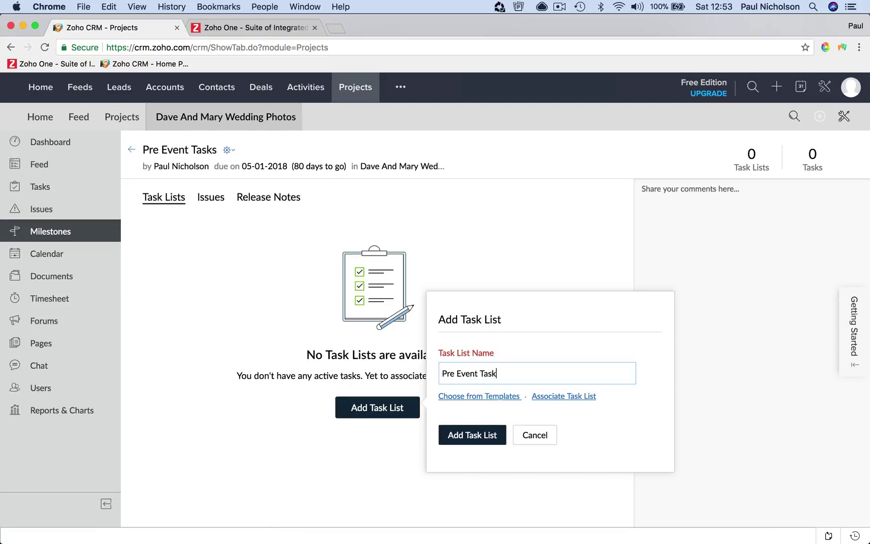
{"action": "left_click", "coordinate": [473, 436]}
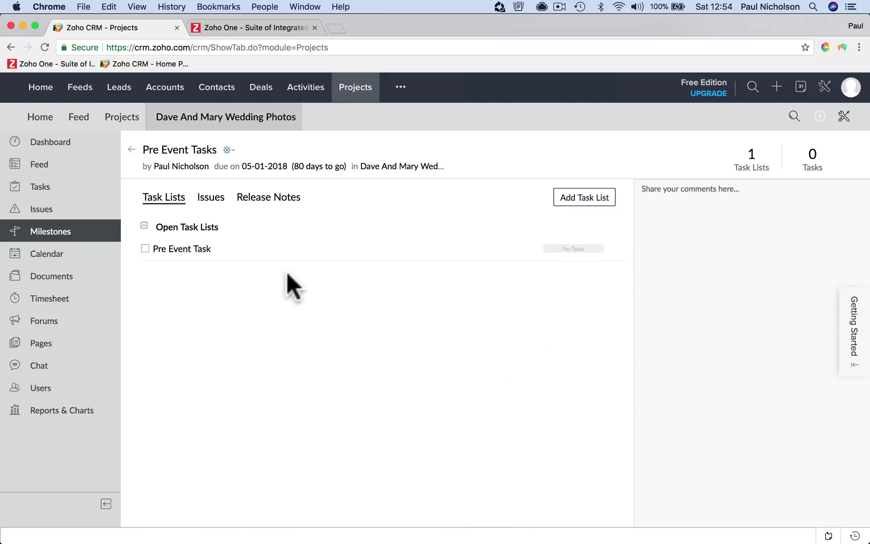
{"action": "left_click", "coordinate": [186, 243]}
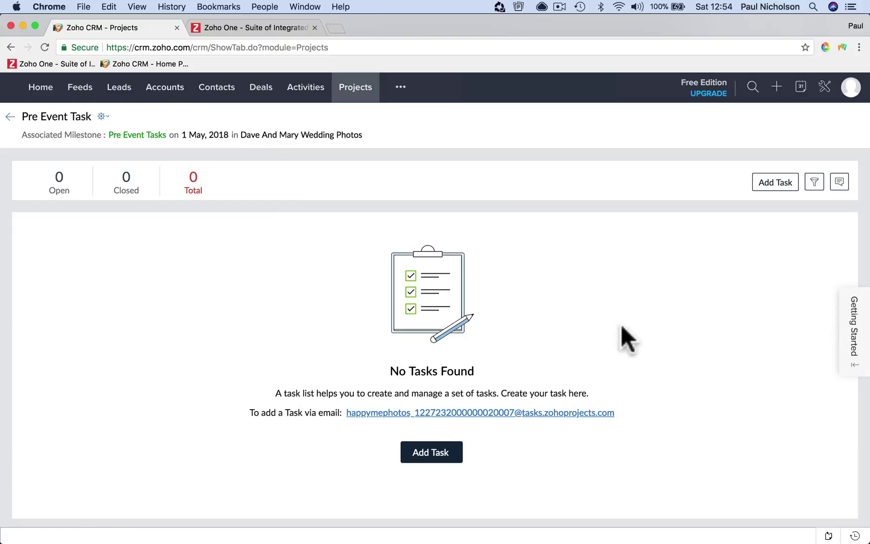
Add the task 'Scope Out Venue' with a description, then close its details
{"action": "left_click", "coordinate": [430, 453]}
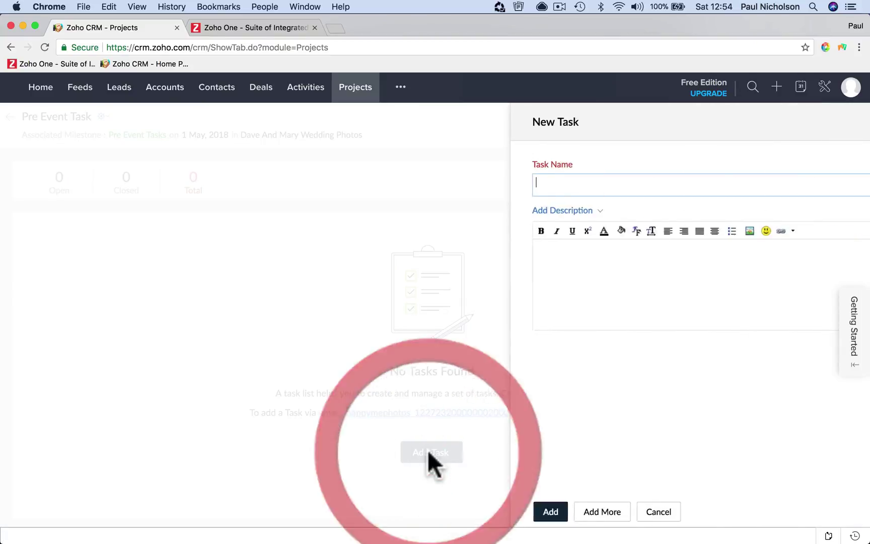
{"action": "left_click", "coordinate": [506, 187]}
{"action": "type", "text": "Sco"}
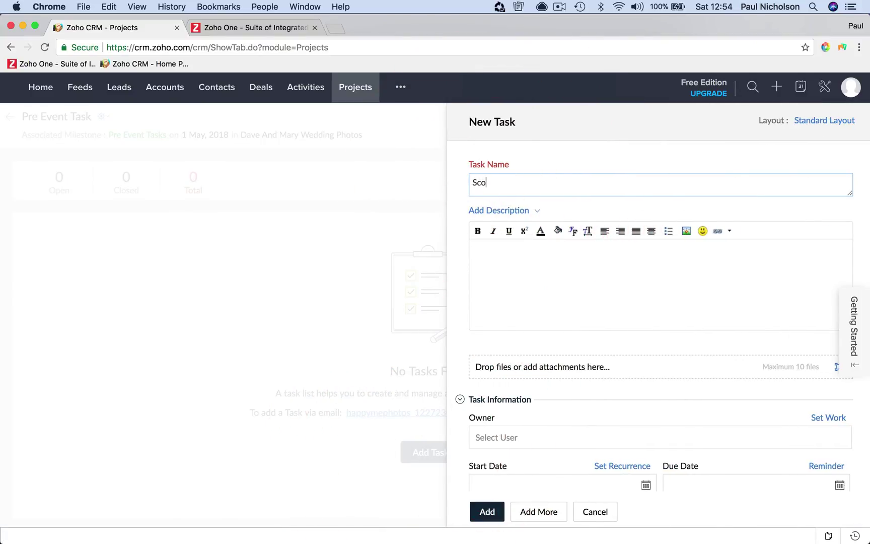
{"action": "type", "text": "pe Out Venue"}
{"action": "left_click", "coordinate": [496, 266]}
{"action": "type", "text": "Venue"}
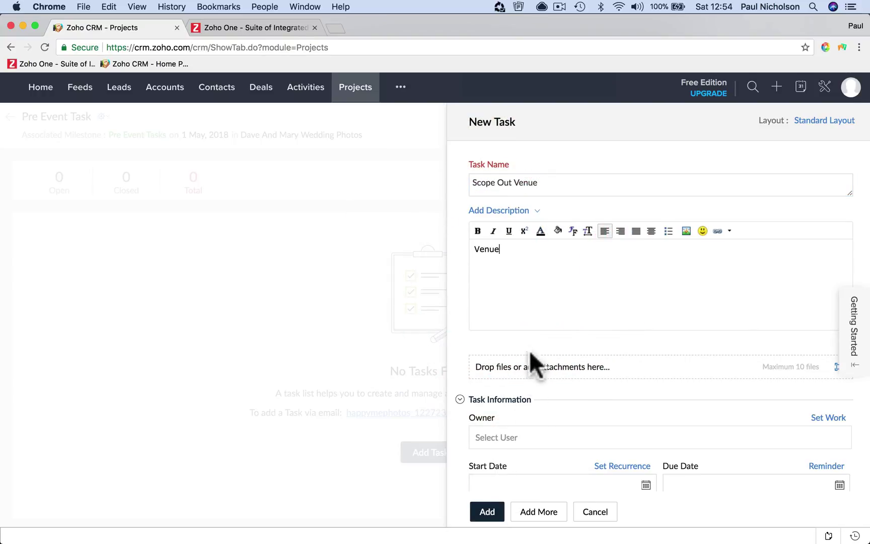
{"action": "left_click", "coordinate": [484, 510]}
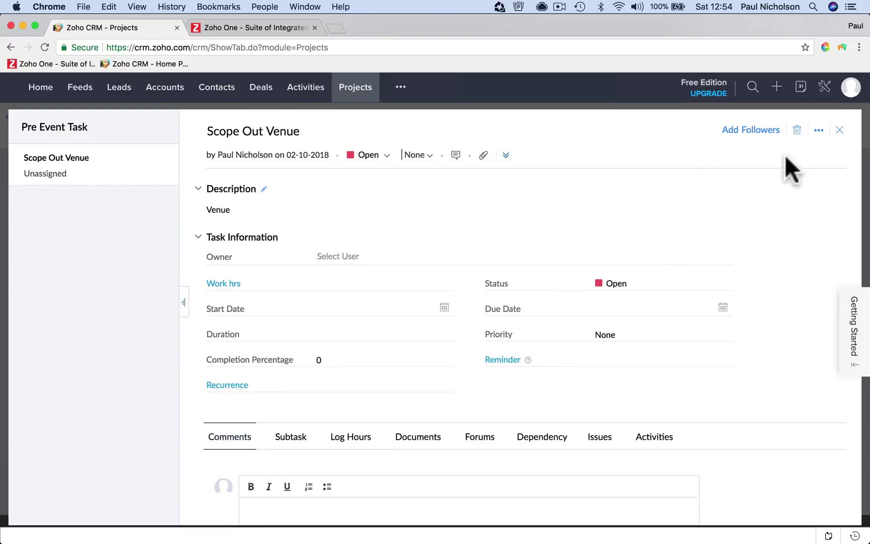
{"action": "left_click", "coordinate": [841, 129]}
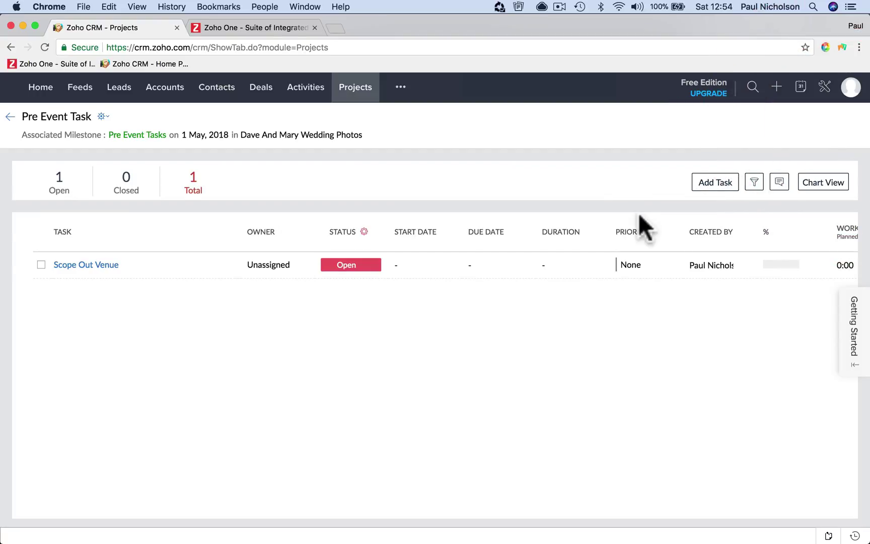
Add the task 'Check Lighting On Site' and close its details
{"action": "left_click", "coordinate": [706, 184]}
{"action": "left_click", "coordinate": [514, 182]}
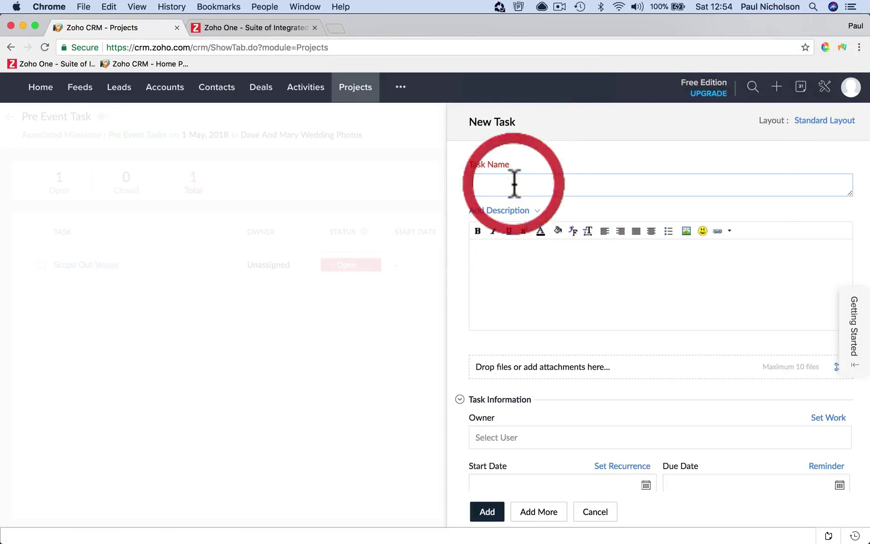
{"action": "type", "text": "Check Lig"}
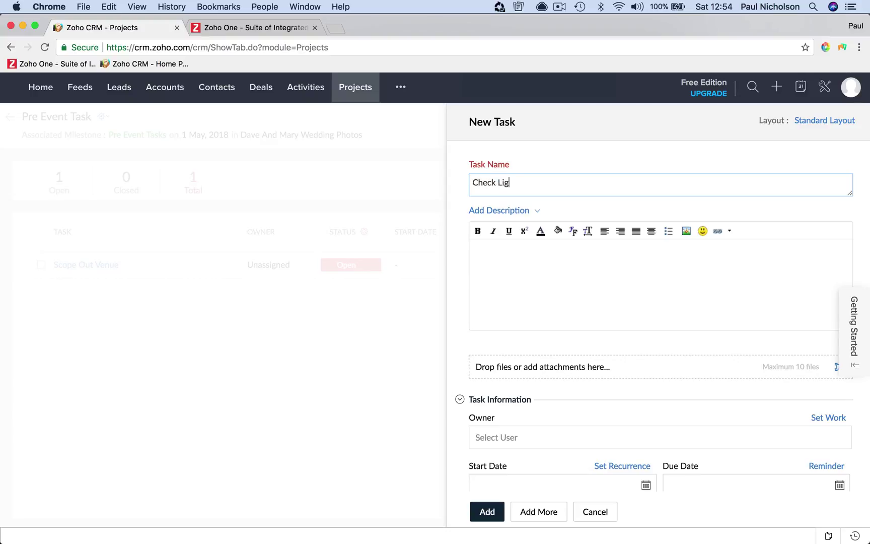
{"action": "type", "text": "hting On Site"}
{"action": "left_click", "coordinate": [487, 512]}
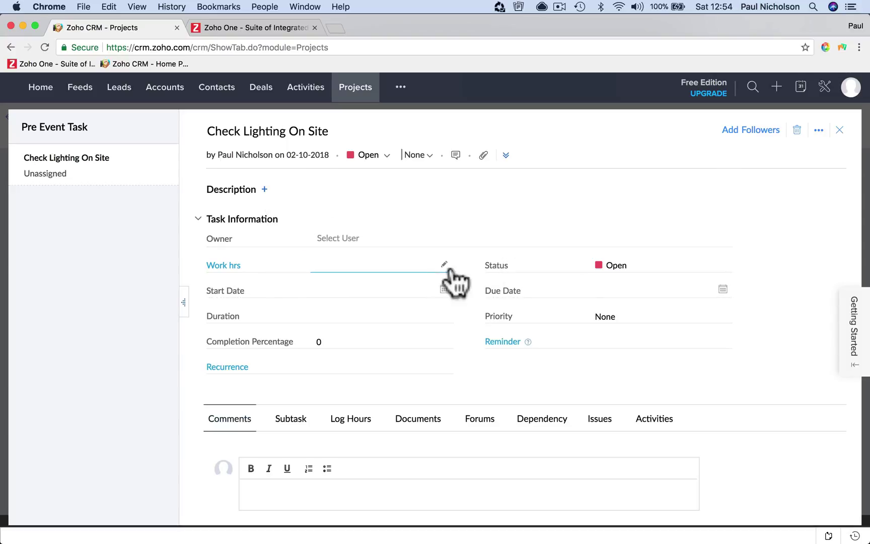
{"action": "left_click", "coordinate": [839, 130]}
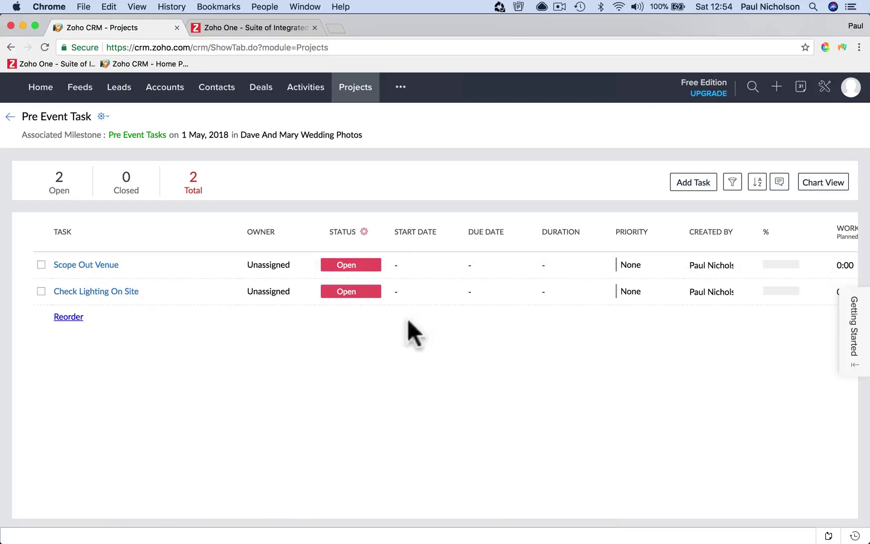
Discard an unused third task and return to the Pre Event Tasks milestone page
{"action": "left_click", "coordinate": [680, 183]}
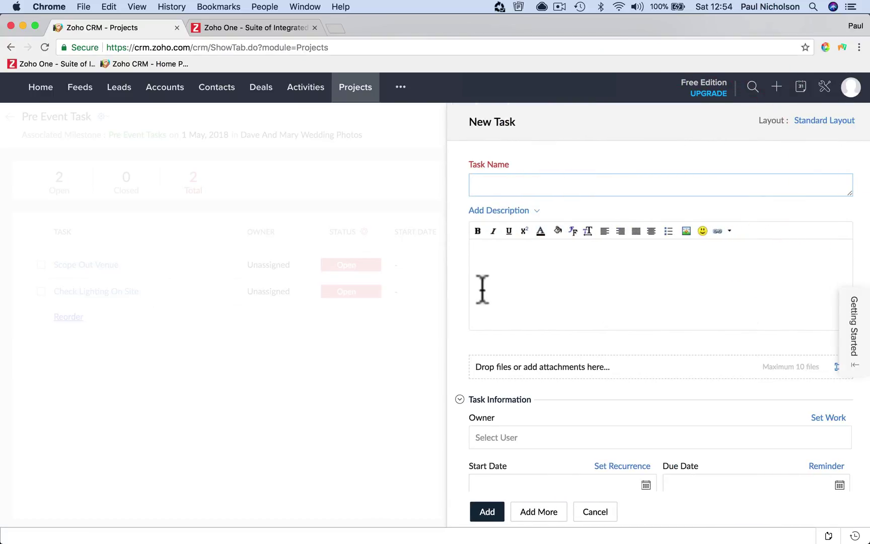
{"action": "left_click", "coordinate": [639, 181]}
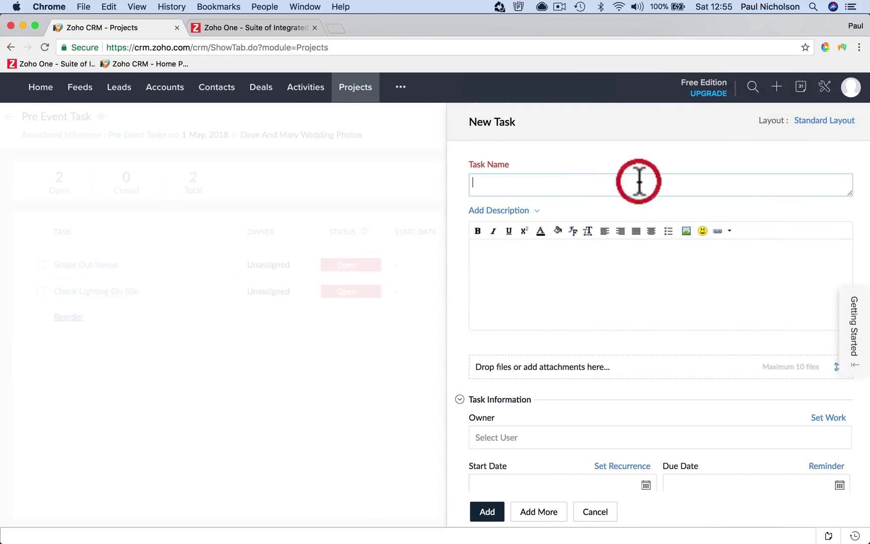
{"action": "left_click", "coordinate": [597, 509]}
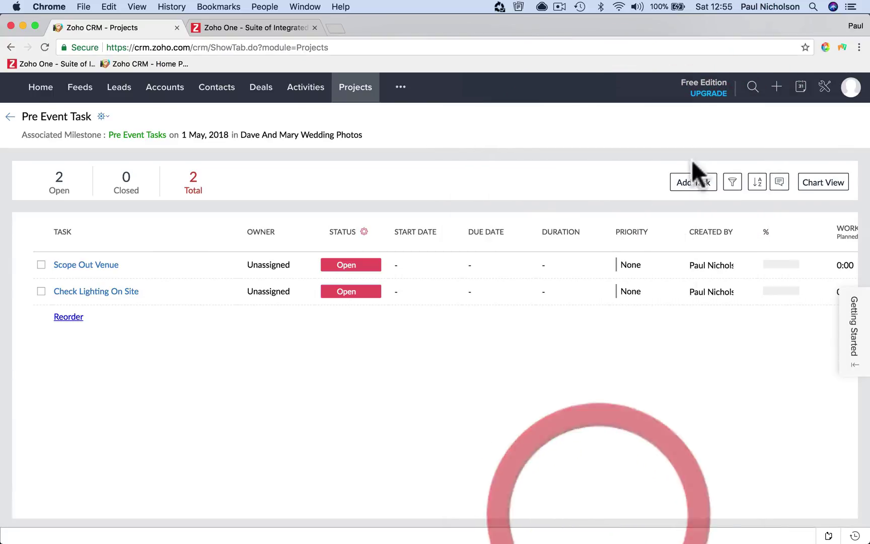
{"action": "left_click", "coordinate": [10, 117]}
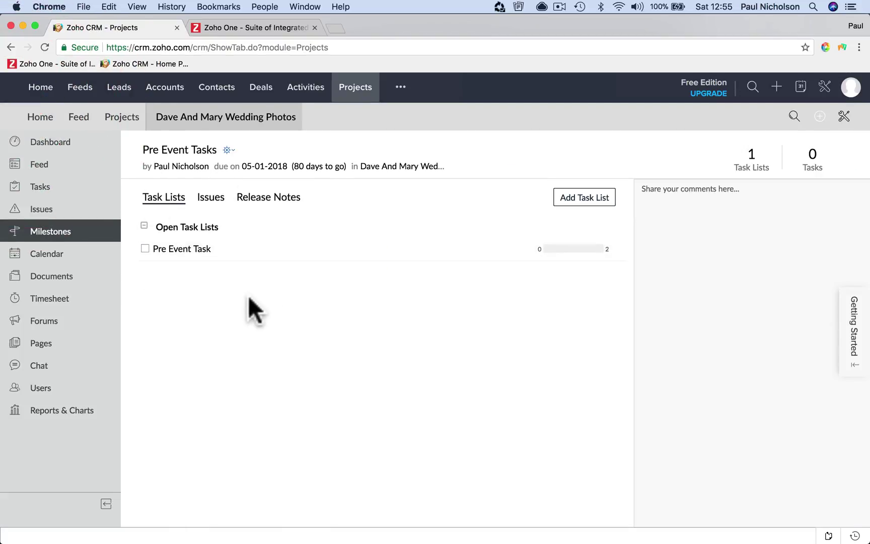
Add 'The Day' and 'Deliver Photos' milestones to the wedding photos project
{"action": "left_click", "coordinate": [82, 234]}
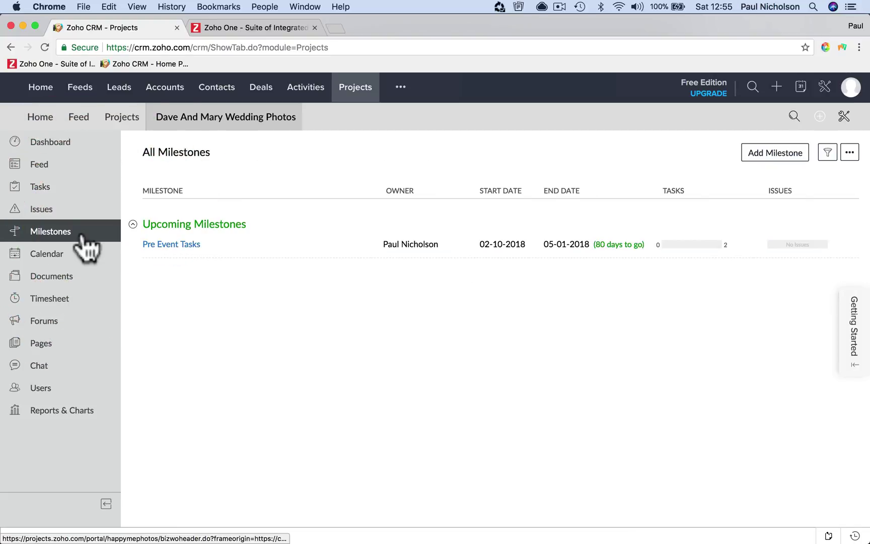
{"action": "left_click", "coordinate": [757, 152]}
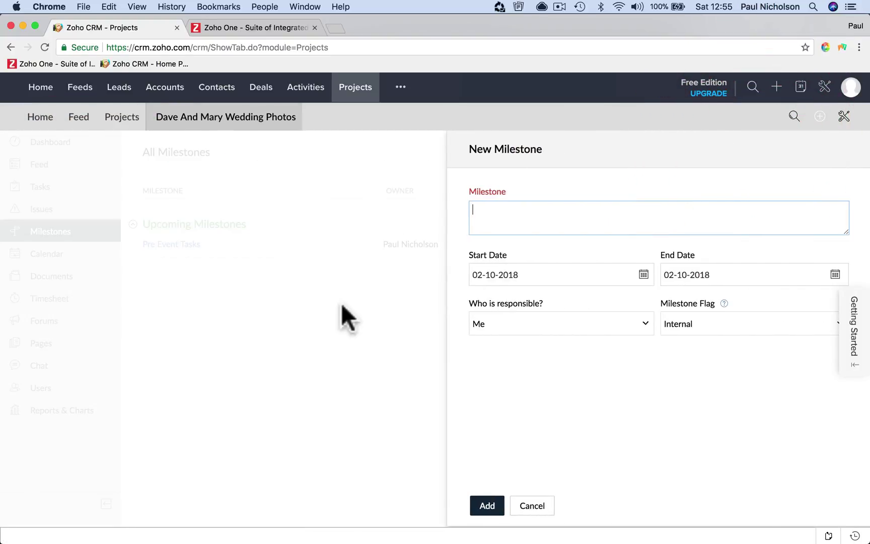
{"action": "left_click", "coordinate": [519, 214]}
{"action": "type", "text": "The Day"}
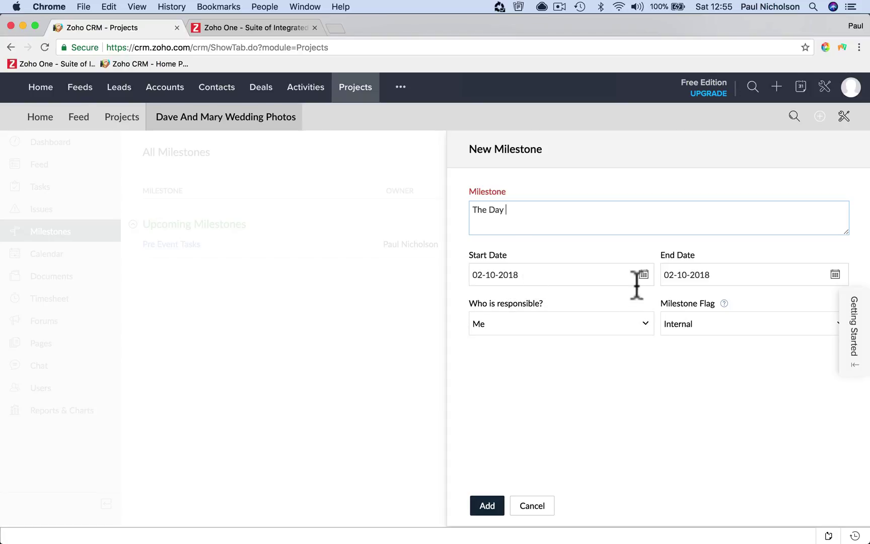
{"action": "left_click", "coordinate": [483, 507]}
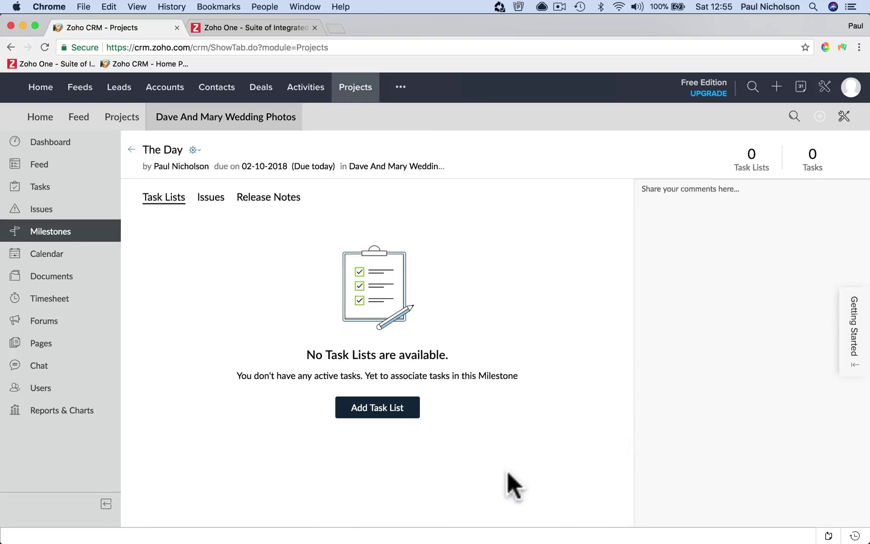
{"action": "left_click", "coordinate": [92, 241]}
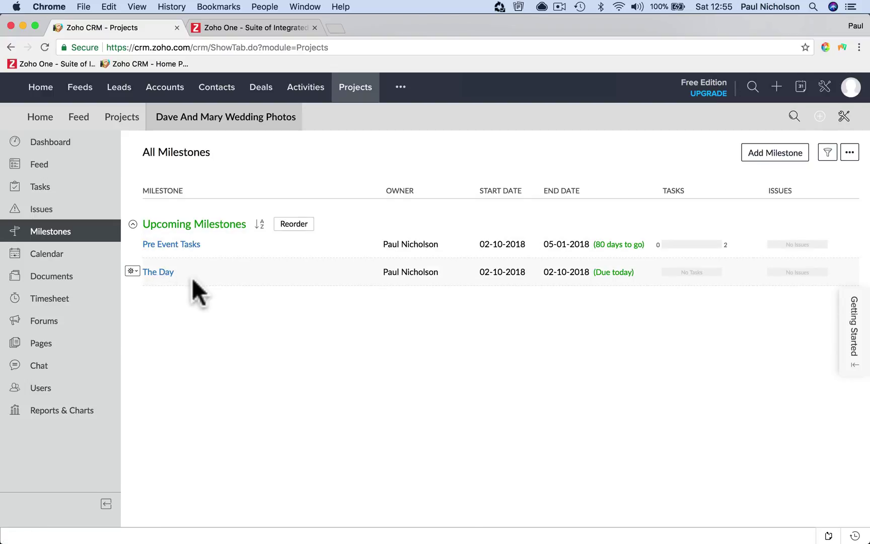
{"action": "left_click", "coordinate": [768, 152]}
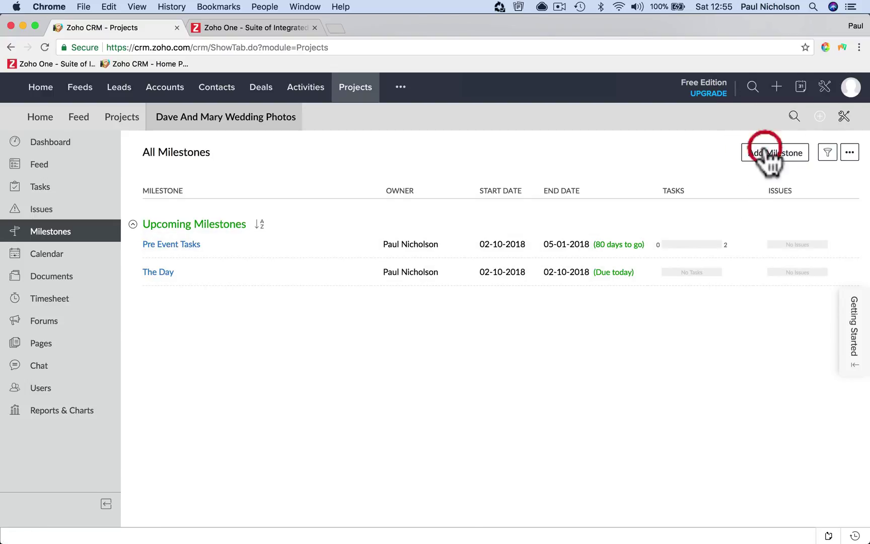
{"action": "type", "text": "C"}
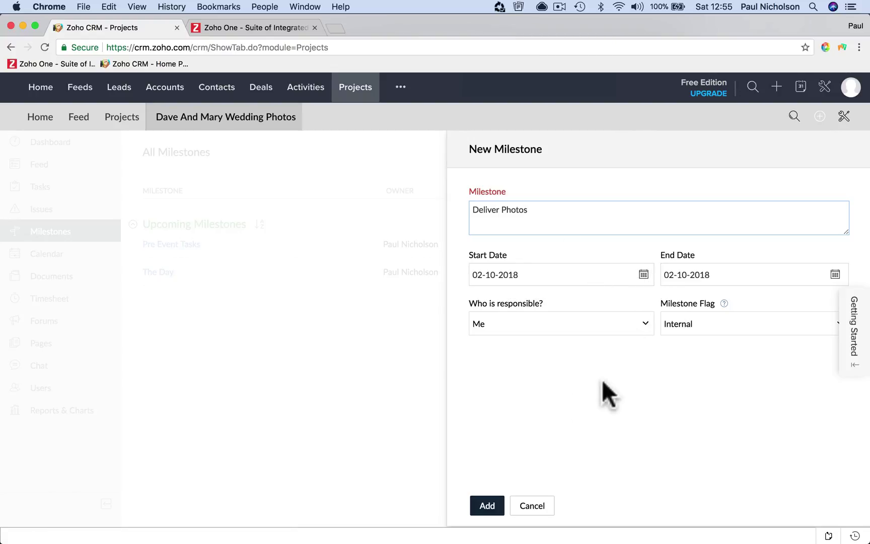
{"action": "left_click", "coordinate": [488, 506]}
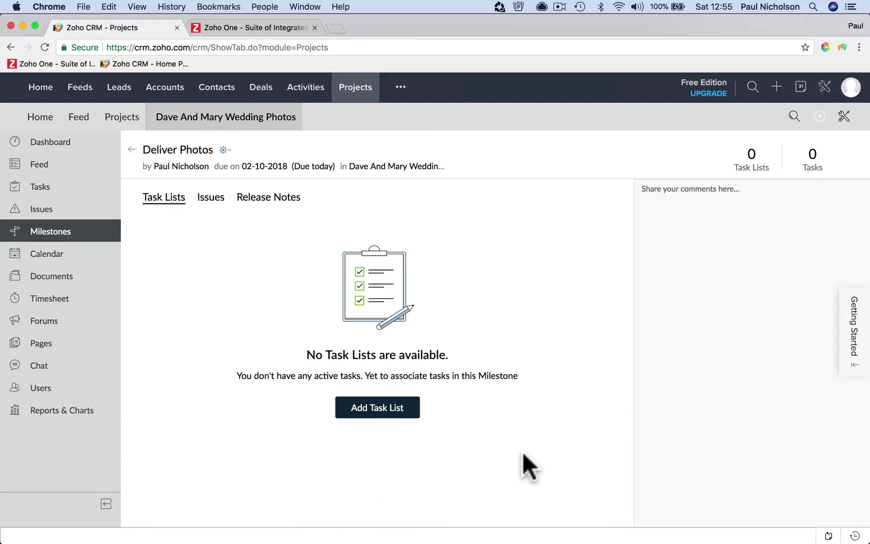
{"action": "left_click", "coordinate": [85, 235]}
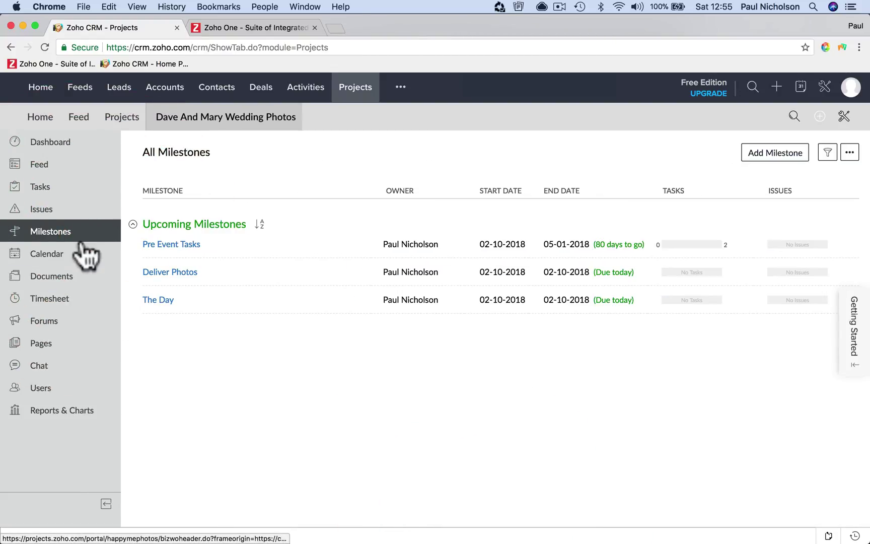
Add the 'Sign Off Project' milestone, then open the Pre Event Tasks milestone
{"action": "left_click", "coordinate": [781, 155]}
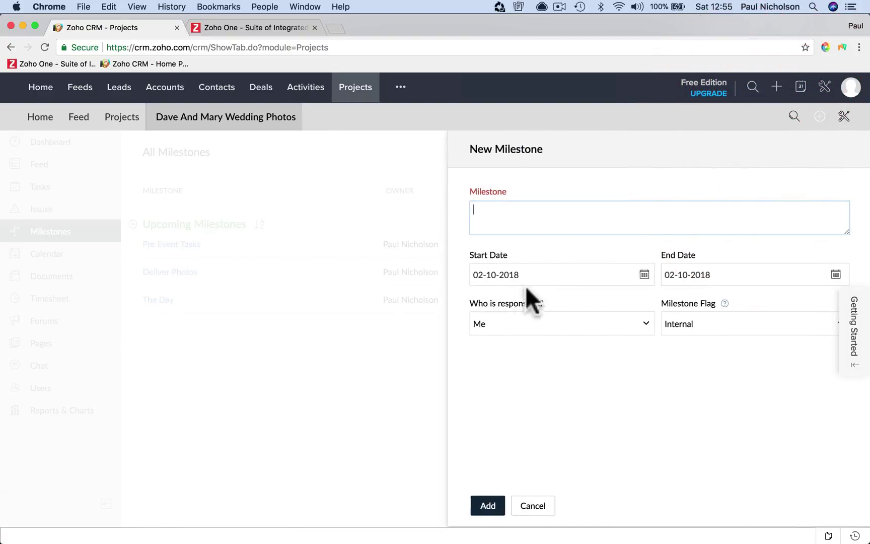
{"action": "left_click", "coordinate": [540, 210]}
{"action": "type", "text": "Sign Off Pro"}
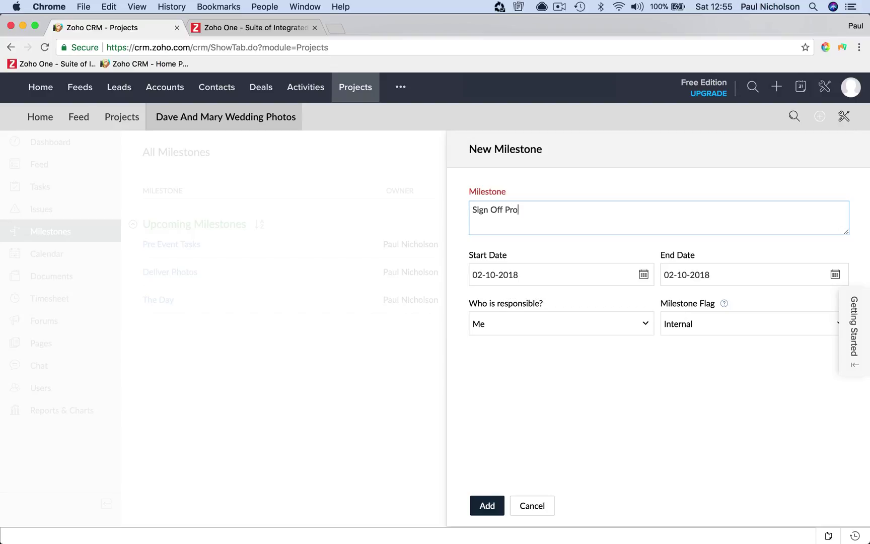
{"action": "type", "text": "ject"}
{"action": "left_click", "coordinate": [486, 505]}
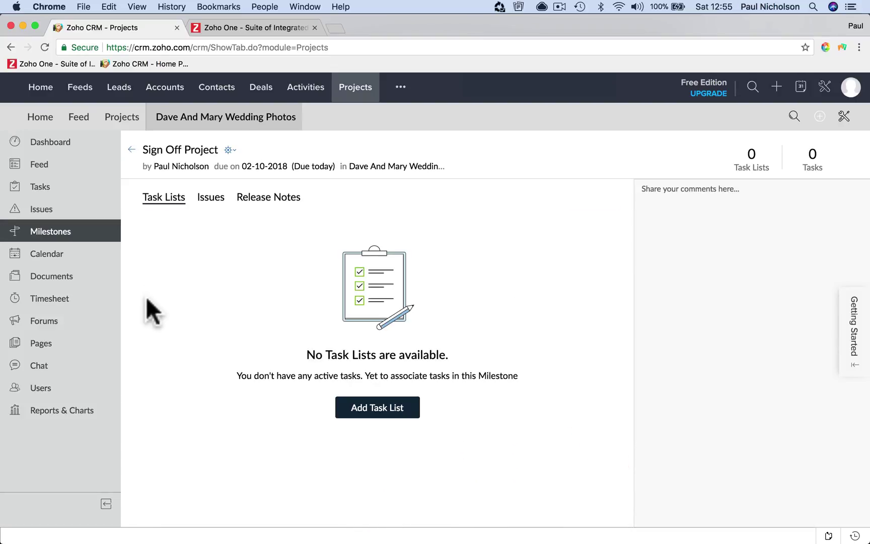
{"action": "left_click", "coordinate": [92, 249]}
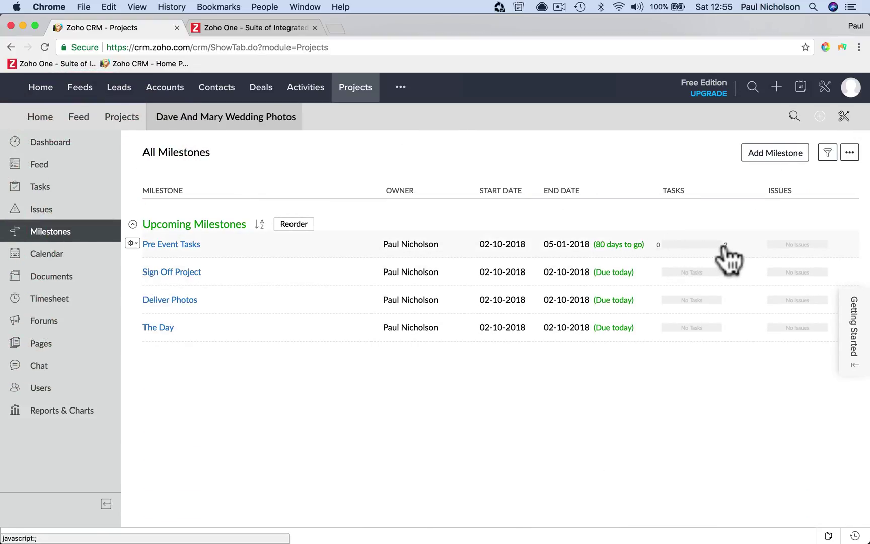
{"action": "left_click", "coordinate": [322, 249]}
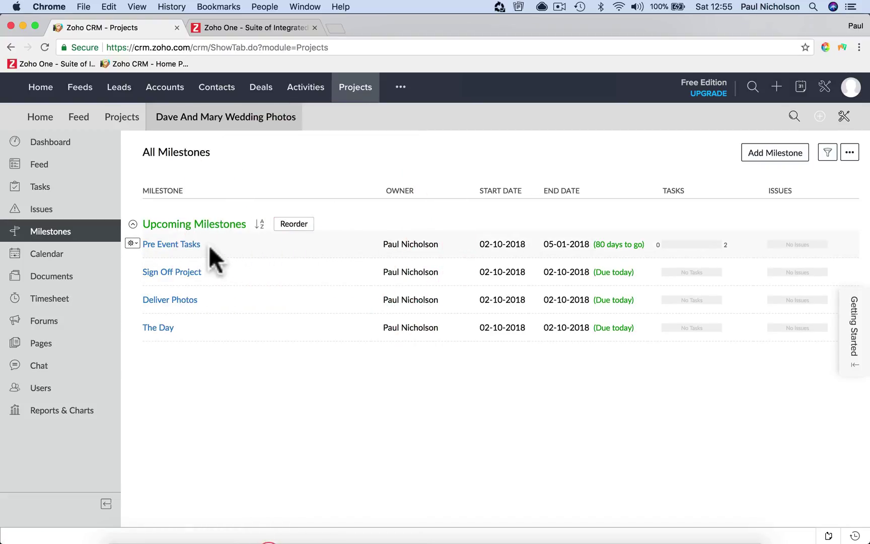
{"action": "left_click", "coordinate": [196, 244]}
Tick the Pre Event Tasks task list, then view the project's Milestones, Timesheet, Forums and Users pages
{"action": "left_click", "coordinate": [145, 248]}
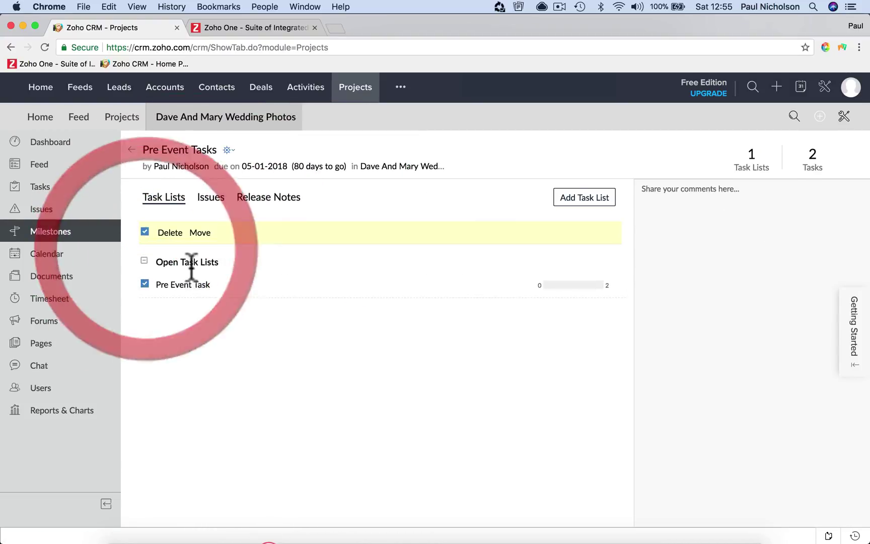
{"action": "left_click", "coordinate": [85, 233]}
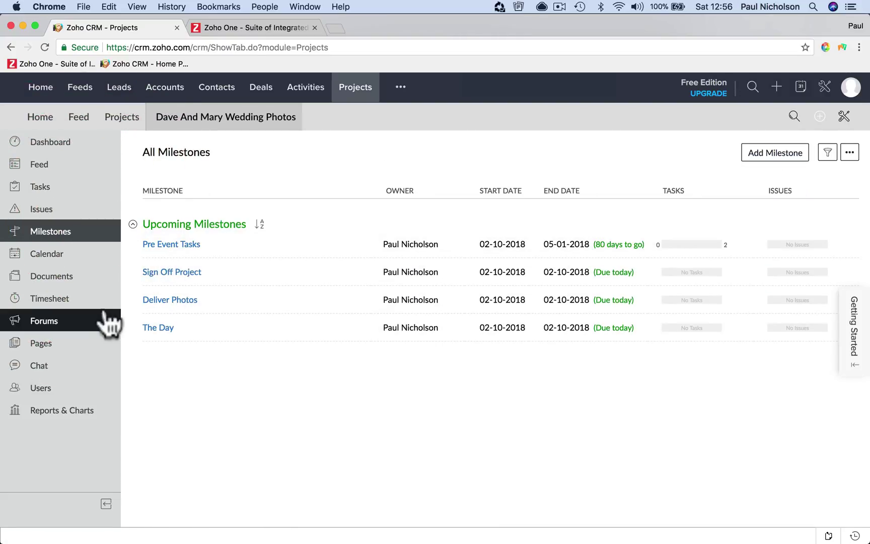
{"action": "left_click", "coordinate": [93, 297]}
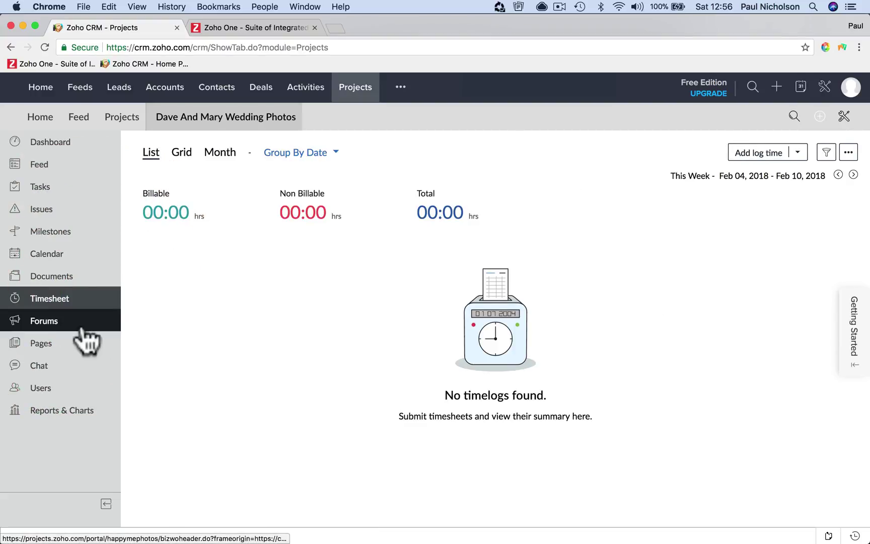
{"action": "left_click", "coordinate": [112, 322]}
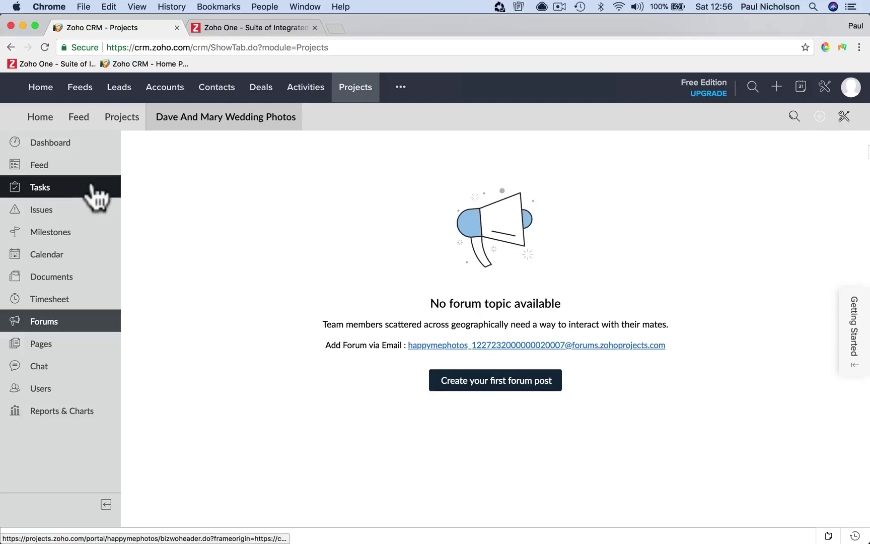
{"action": "left_click", "coordinate": [89, 387]}
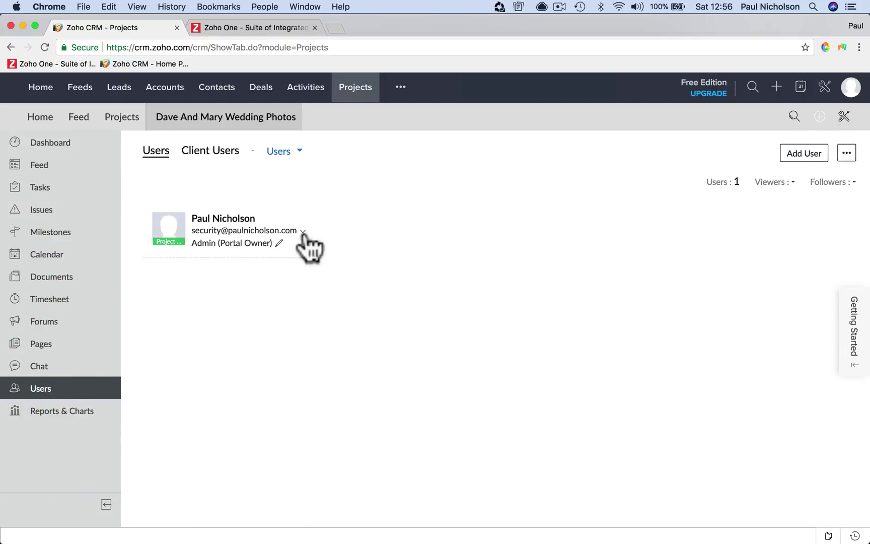
{"action": "left_click", "coordinate": [801, 142]}
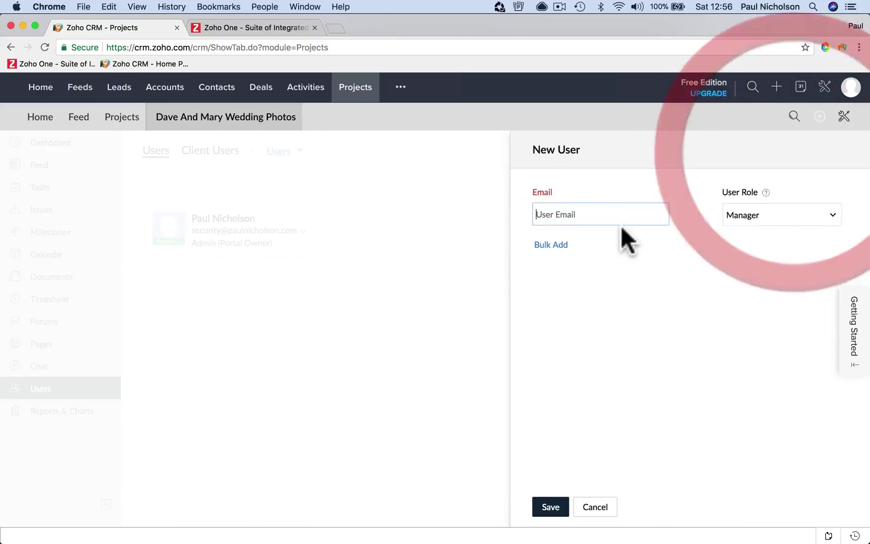
{"action": "left_click", "coordinate": [687, 212]}
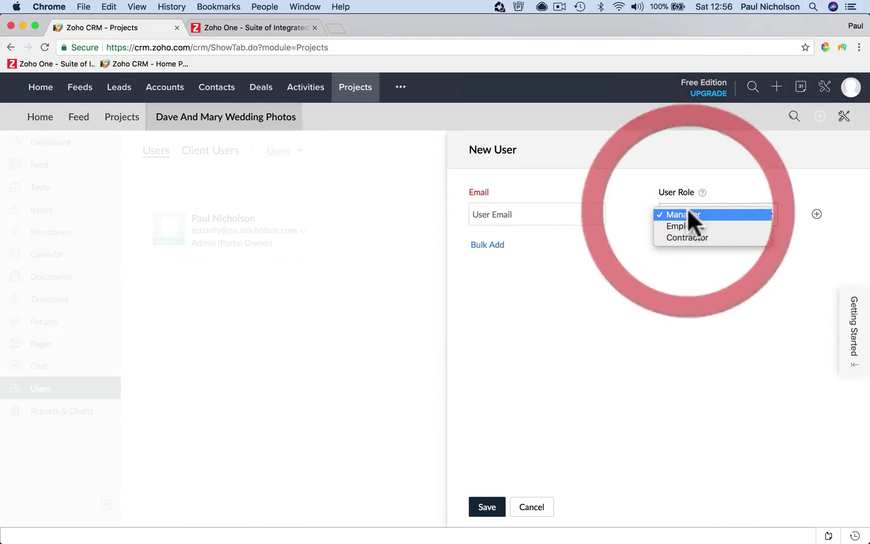
{"action": "left_click", "coordinate": [693, 237]}
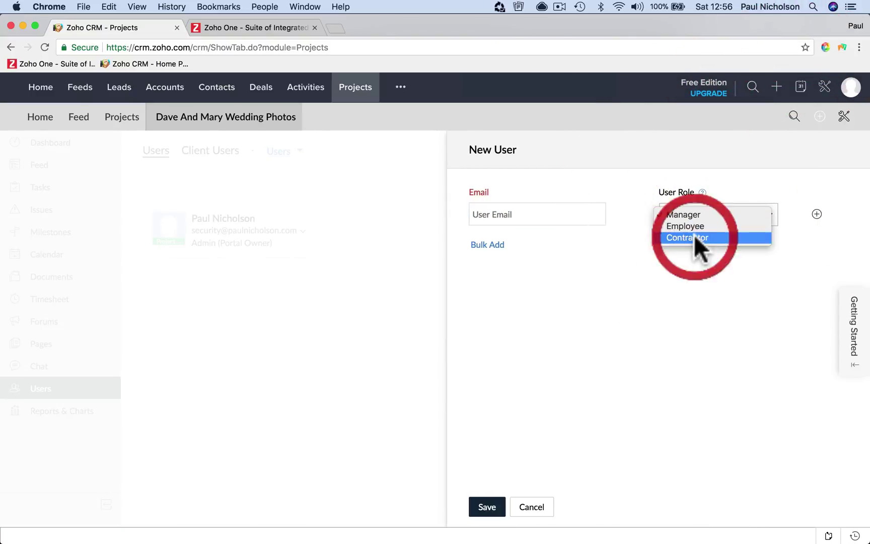
{"action": "left_click", "coordinate": [551, 221]}
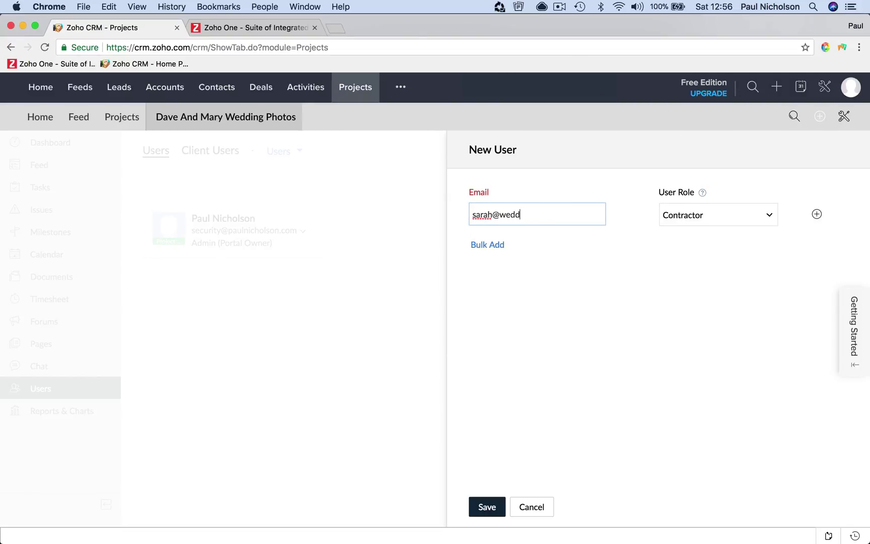
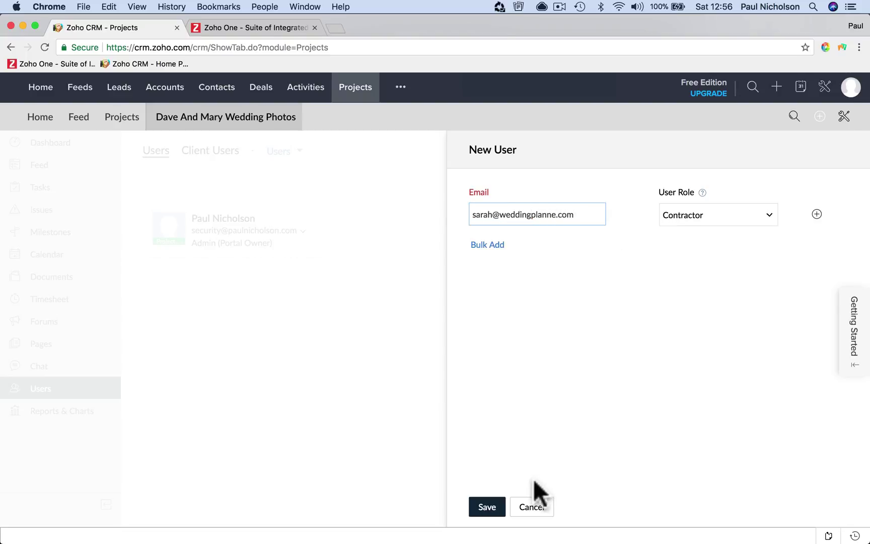
{"action": "left_click", "coordinate": [523, 508]}
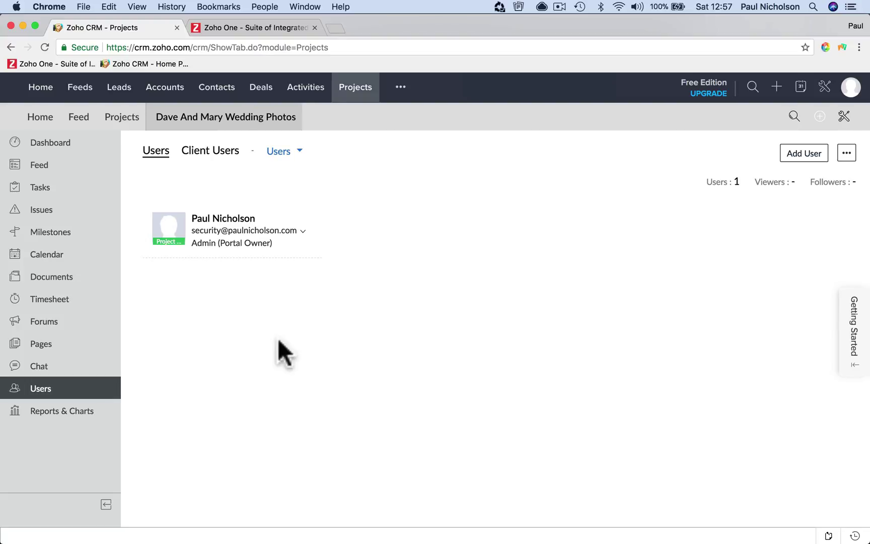
{"action": "left_click", "coordinate": [93, 365]}
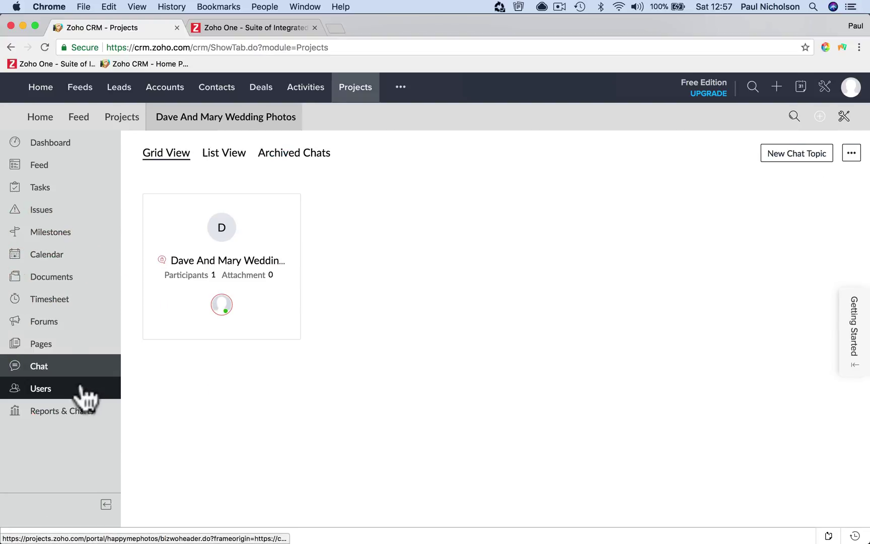
Switch between the Projects and Activities modules, ending on Activities, and open a new browser tab
{"action": "left_click", "coordinate": [96, 387]}
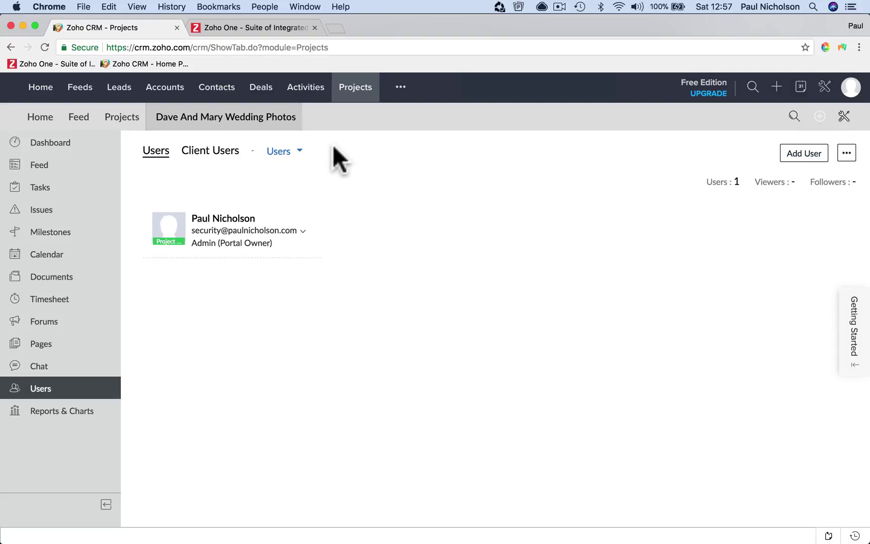
{"action": "left_click", "coordinate": [348, 91]}
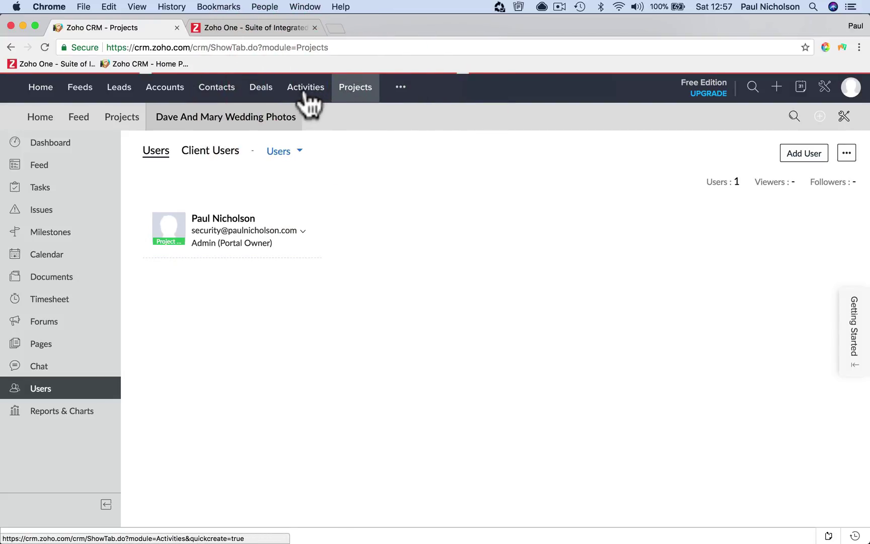
{"action": "left_click", "coordinate": [305, 93]}
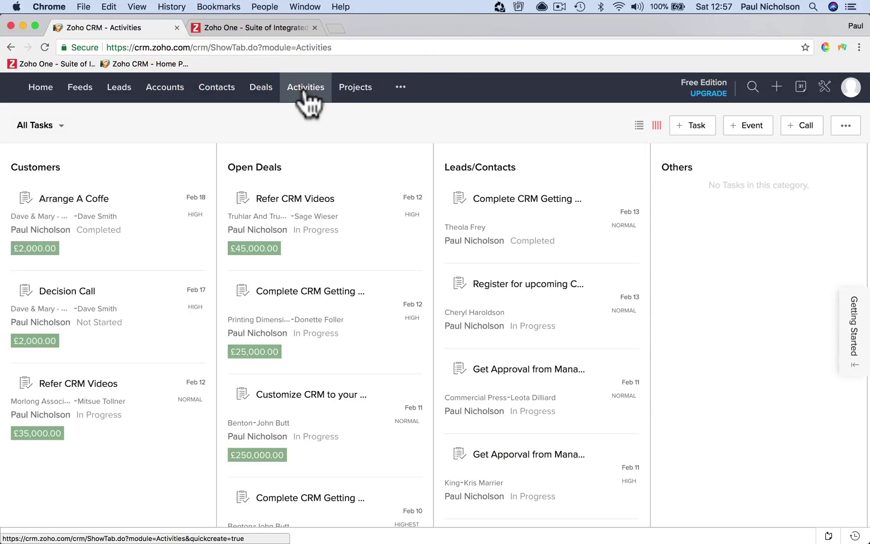
{"action": "left_click", "coordinate": [347, 90]}
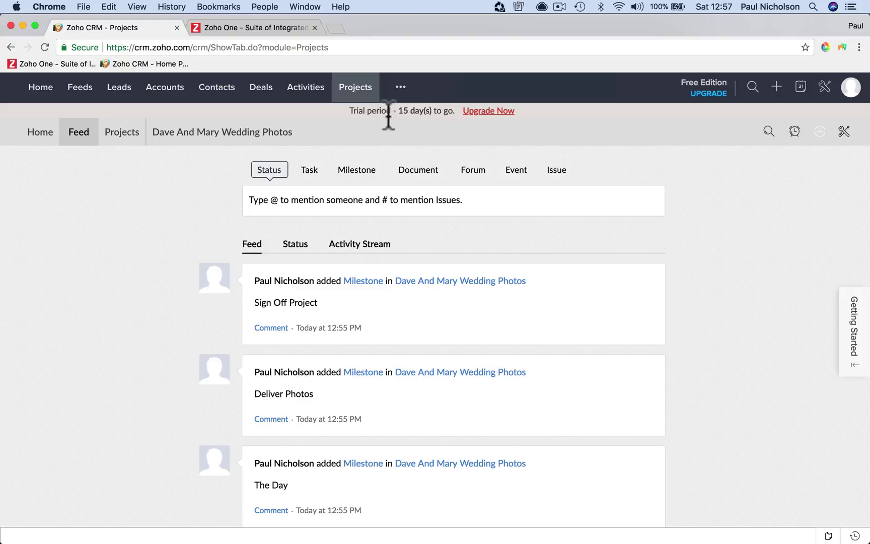
{"action": "left_click_drag", "start_coordinate": [352, 112], "coordinate": [466, 115]}
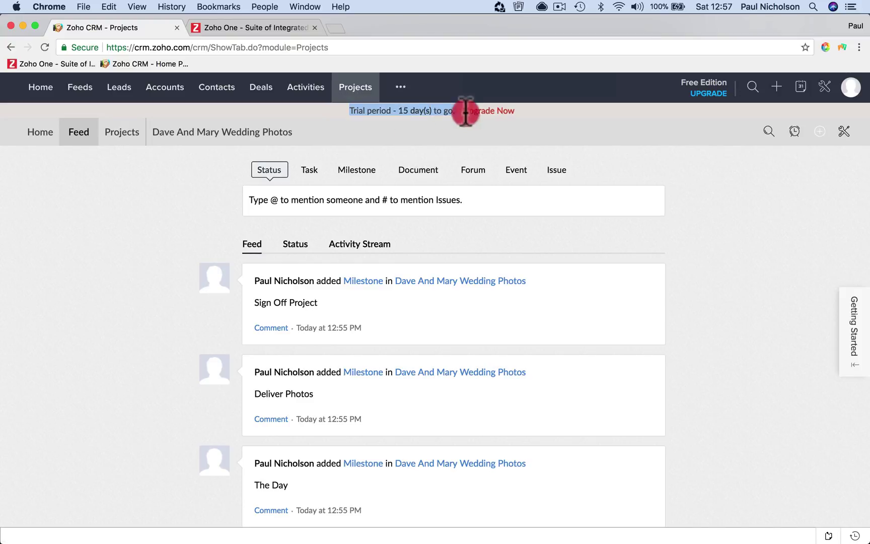
{"action": "left_click", "coordinate": [295, 98]}
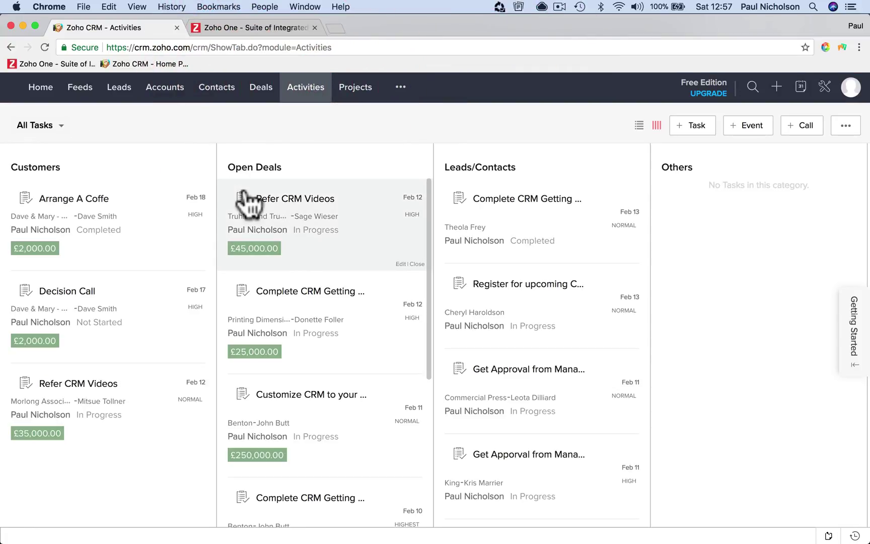
{"action": "left_click", "coordinate": [333, 28]}
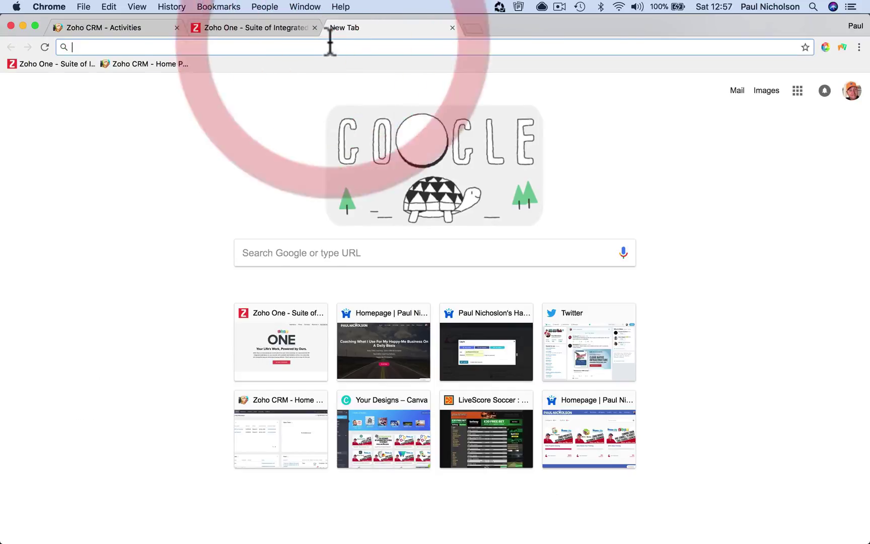
Load paulnicholson.com and open the Zoho CRM Beginner Training course's lesson list
{"action": "type", "text": "paul"}
{"action": "key", "text": "Return"}
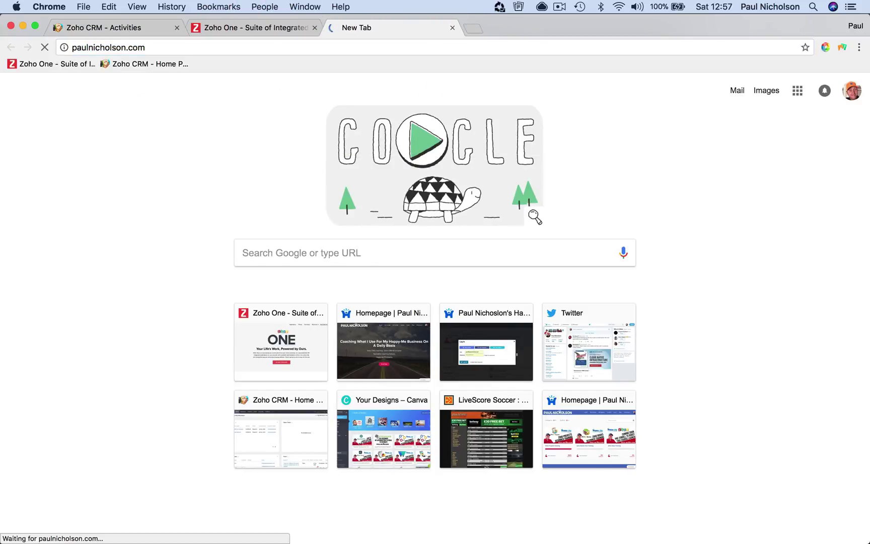
{"action": "scroll", "coordinate": [432, 252], "scroll_direction": "down", "scroll_amount": 10}
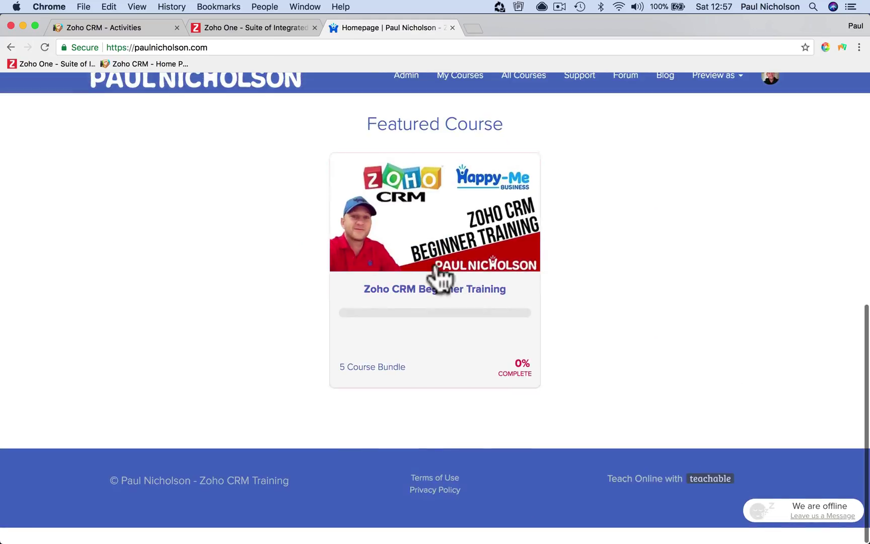
{"action": "left_click", "coordinate": [433, 261]}
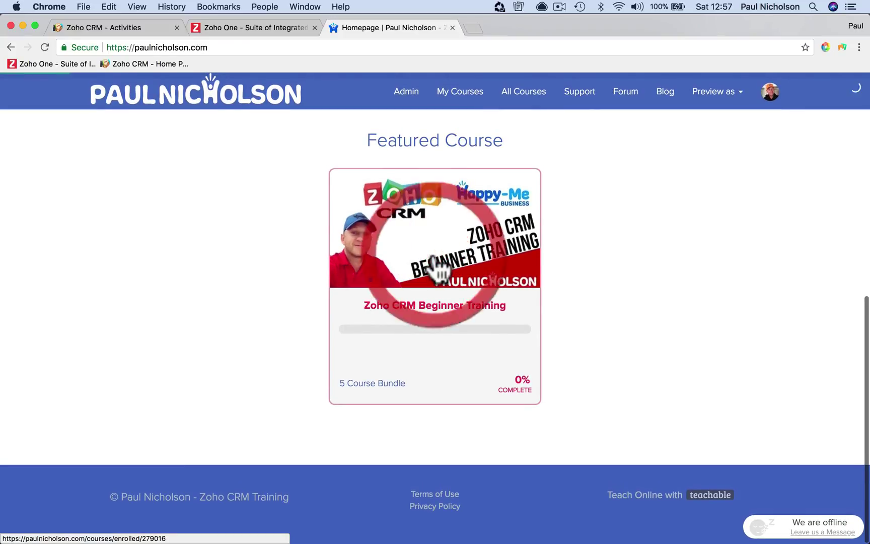
{"action": "scroll", "coordinate": [438, 272], "scroll_direction": "down", "scroll_amount": 15}
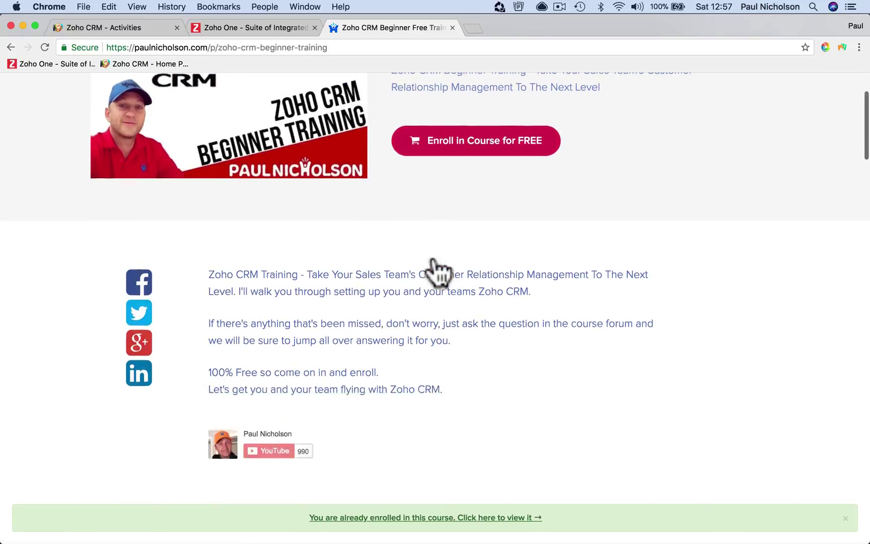
{"action": "scroll", "coordinate": [434, 259], "scroll_direction": "down", "scroll_amount": 3}
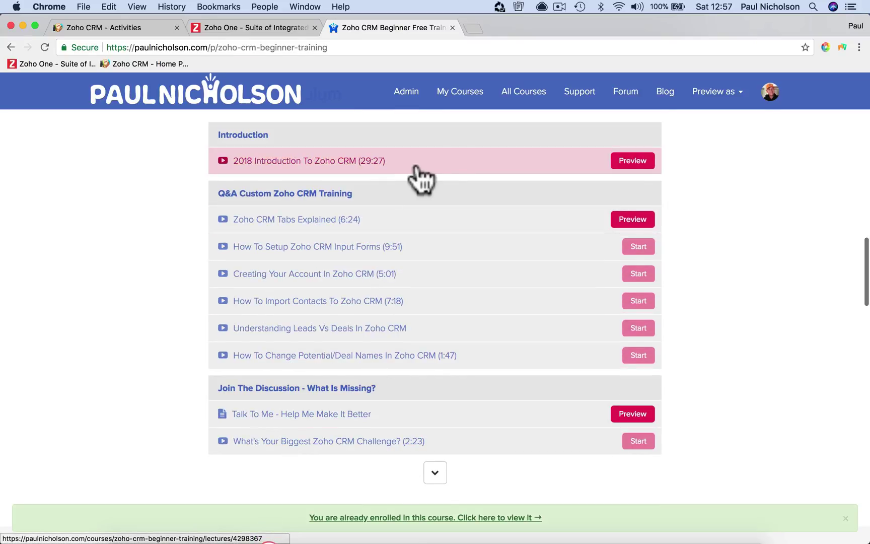
Browse the course forum, then go back to the course page
{"action": "left_click", "coordinate": [624, 97]}
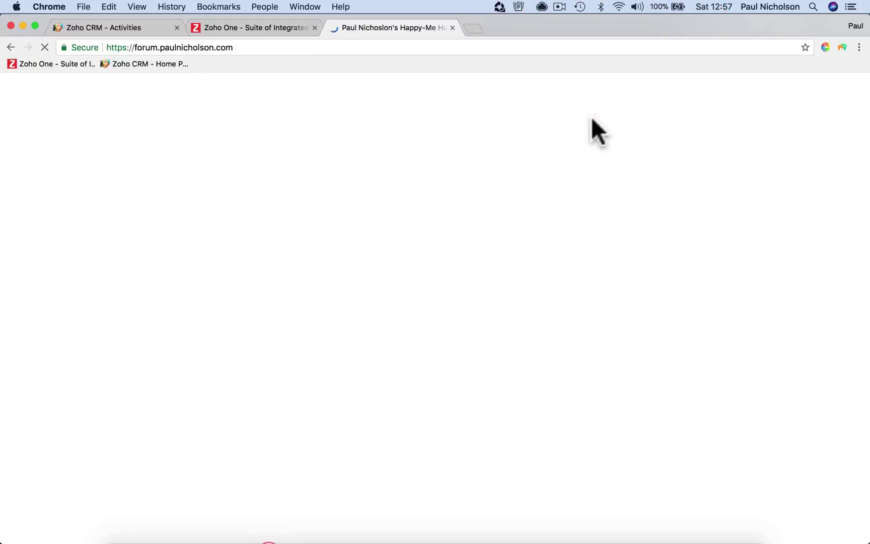
{"action": "scroll", "coordinate": [562, 241], "scroll_direction": "down", "scroll_amount": 10}
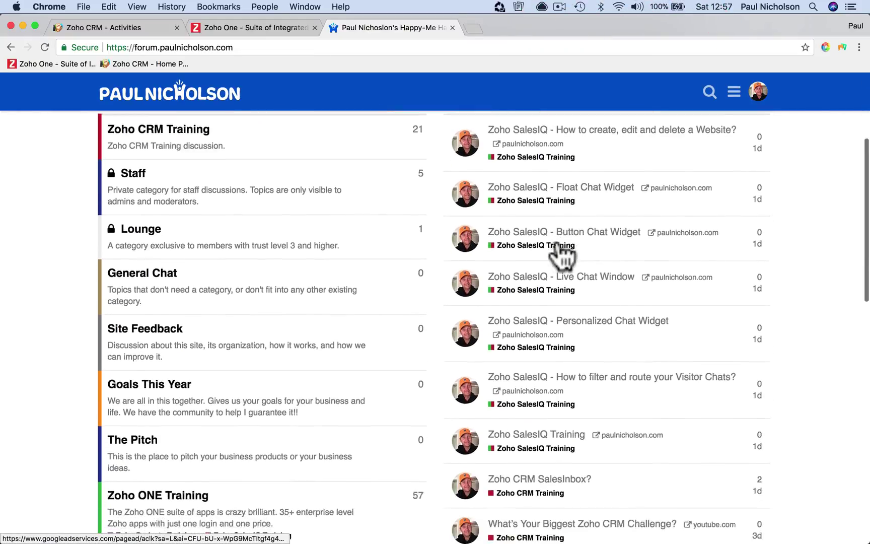
{"action": "scroll", "coordinate": [563, 257], "scroll_direction": "up", "scroll_amount": 15}
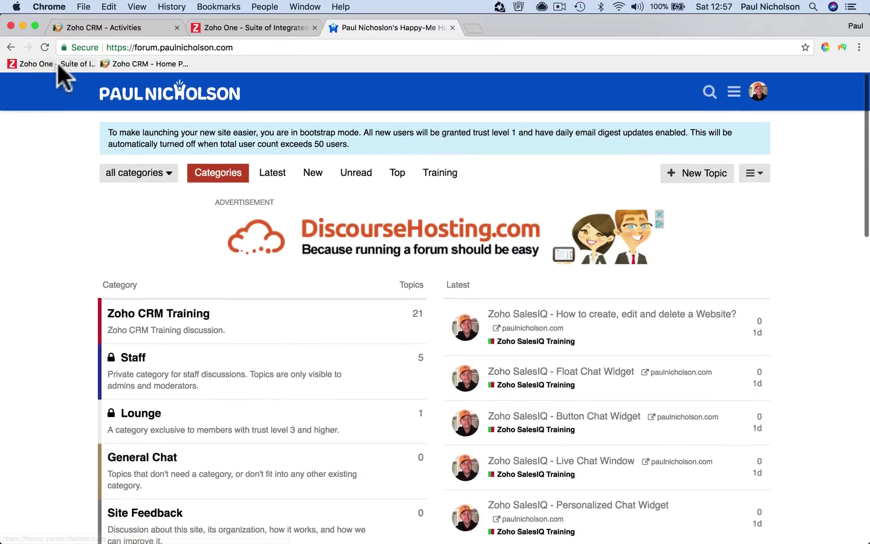
{"action": "left_click", "coordinate": [10, 47]}
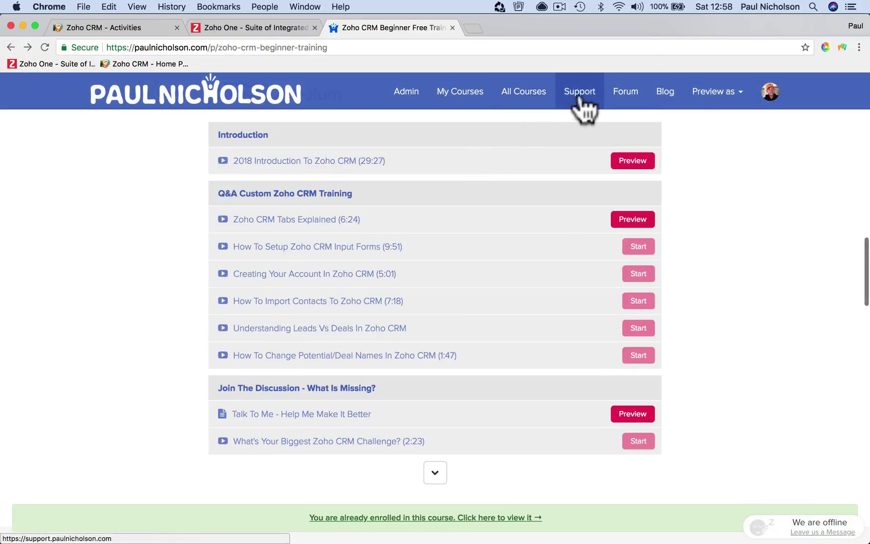
Open the support portal's Submit a Ticket form and click into Contact Name and Description
{"action": "left_click", "coordinate": [580, 94]}
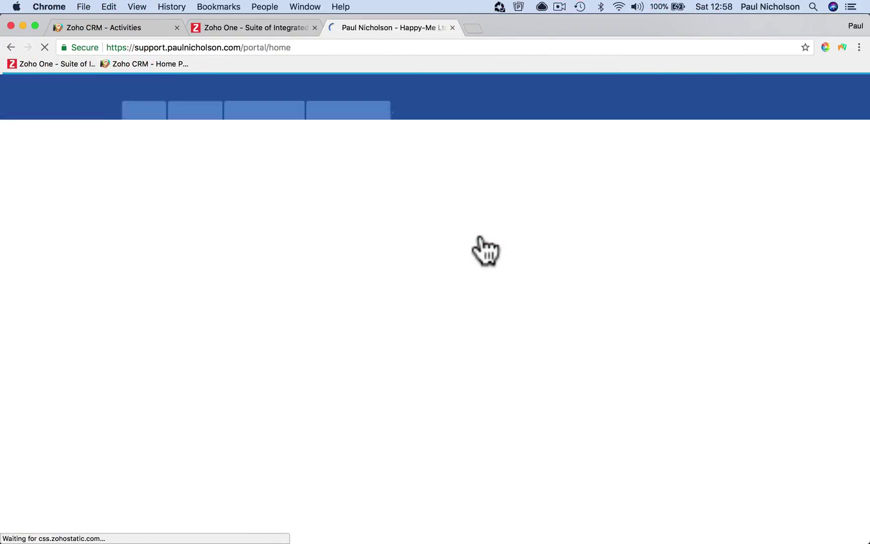
{"action": "left_click", "coordinate": [269, 133]}
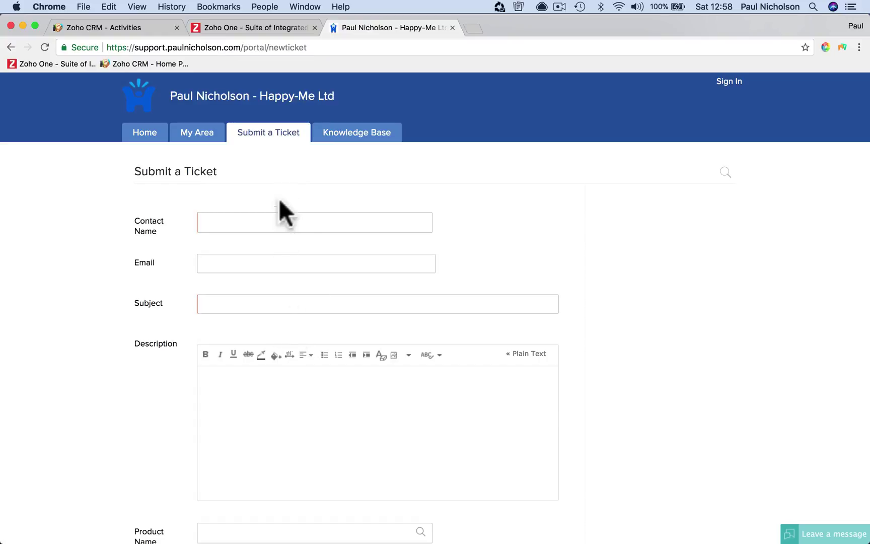
{"action": "scroll", "coordinate": [287, 326], "scroll_direction": "down", "scroll_amount": 3}
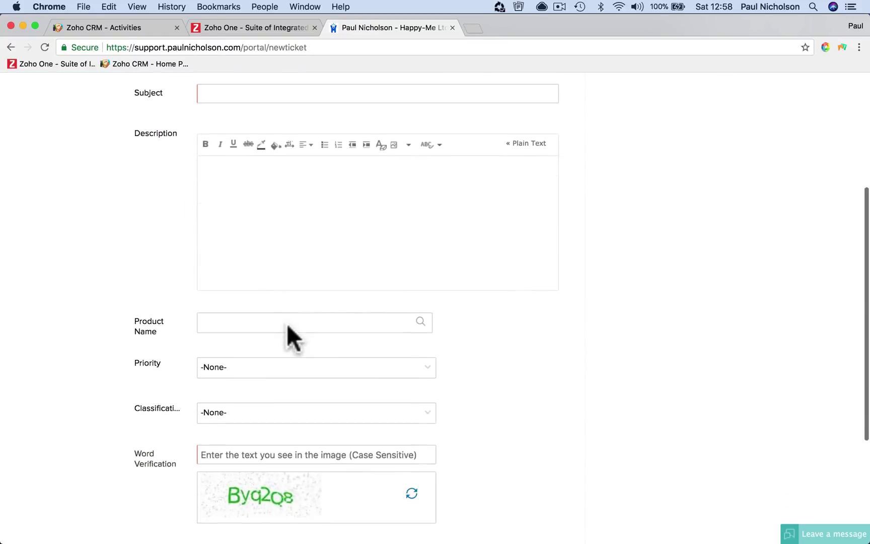
{"action": "scroll", "coordinate": [288, 326], "scroll_direction": "up", "scroll_amount": 5}
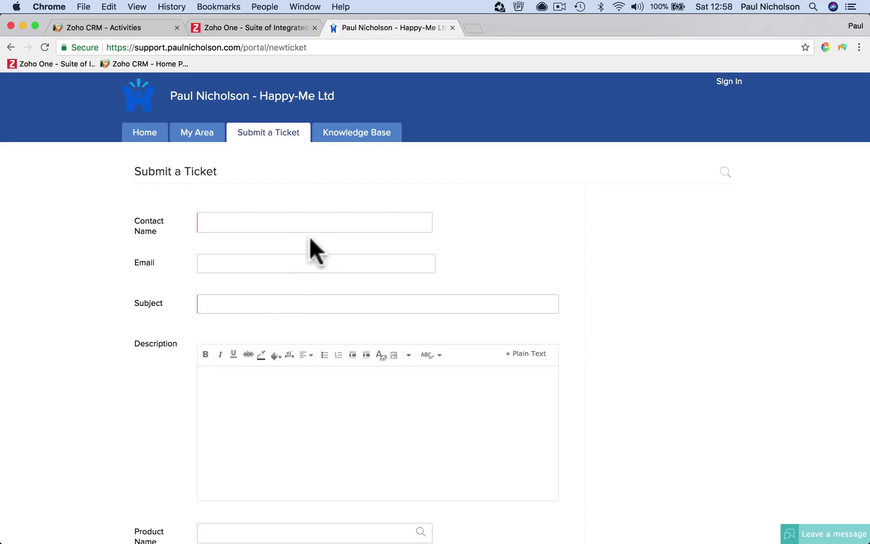
{"action": "left_click", "coordinate": [303, 225]}
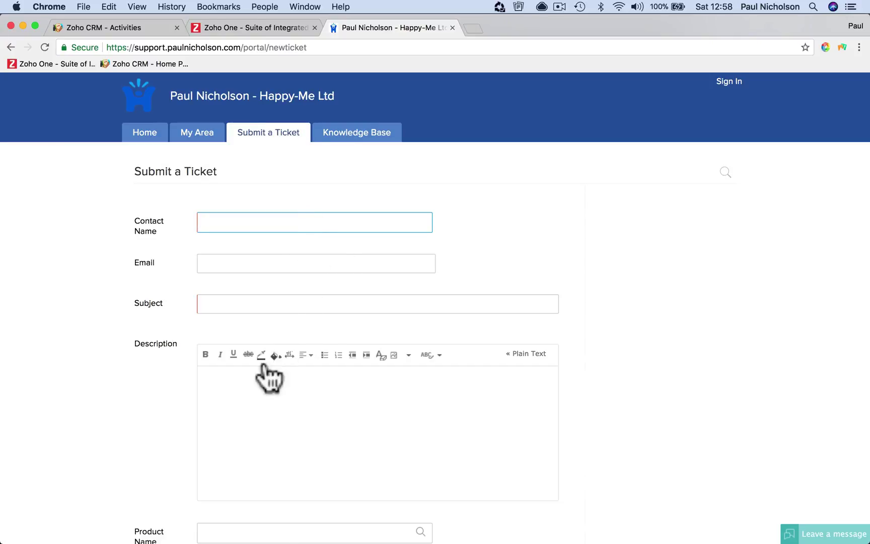
{"action": "scroll", "coordinate": [276, 429], "scroll_direction": "down", "scroll_amount": 5}
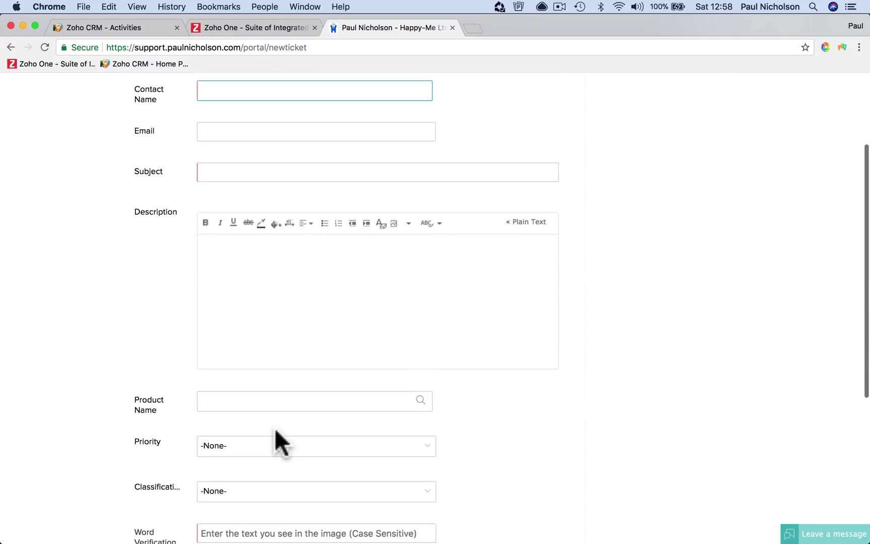
{"action": "left_click", "coordinate": [262, 295]}
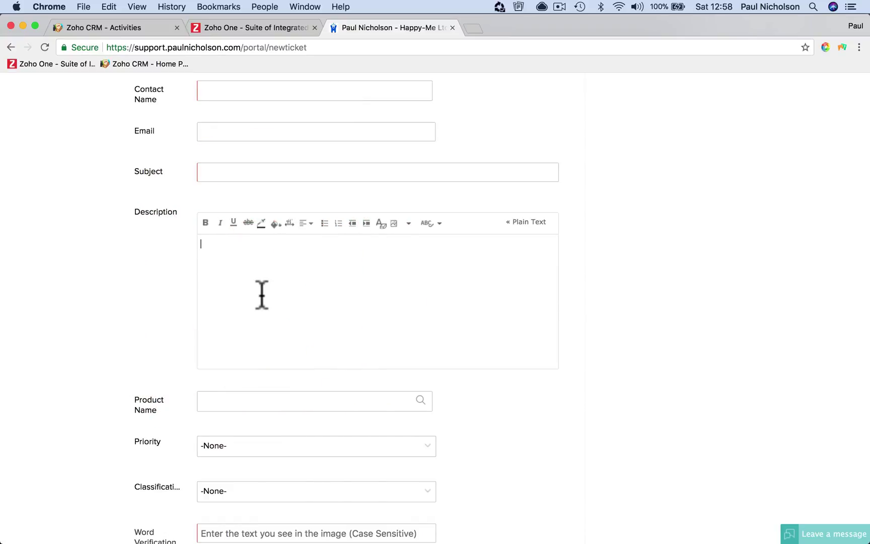
Open the Leave a message offline panel, then switch to the Zoho One tab
{"action": "left_click", "coordinate": [811, 533]}
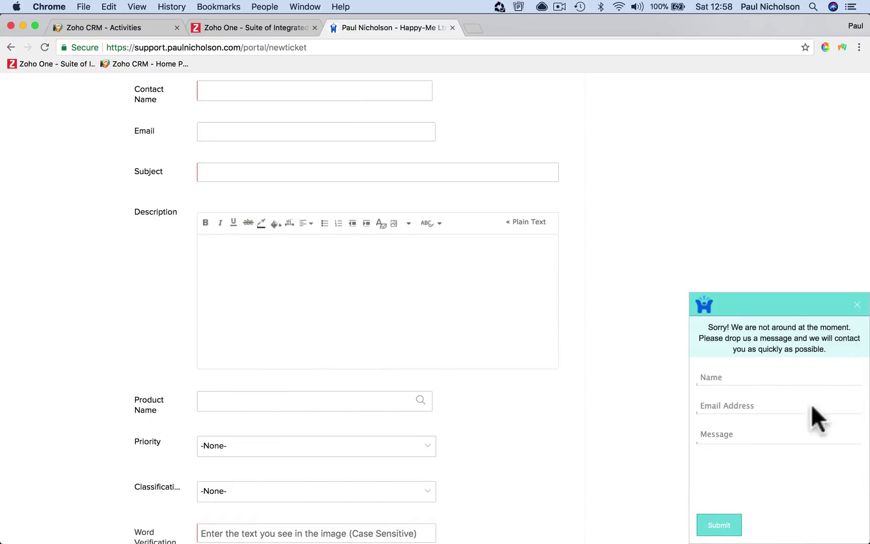
{"action": "scroll", "coordinate": [643, 337], "scroll_direction": "up", "scroll_amount": 5}
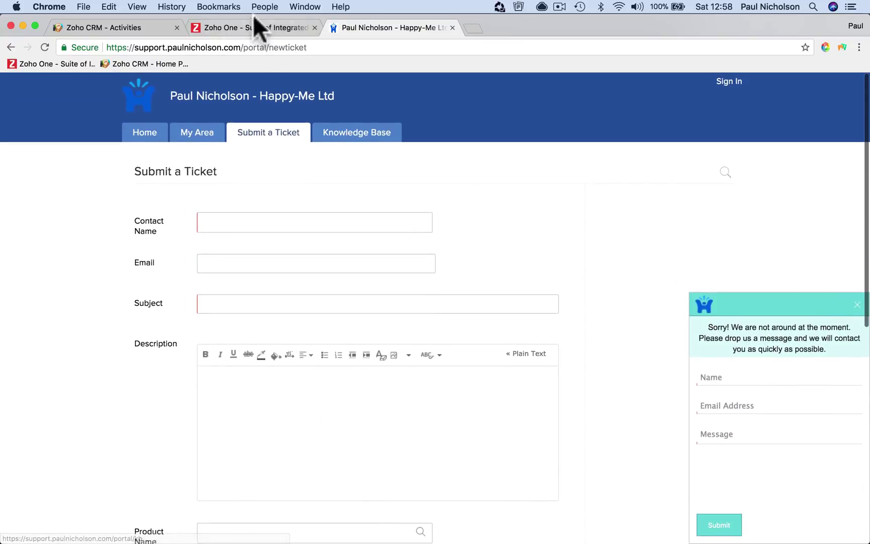
{"action": "left_click", "coordinate": [249, 26]}
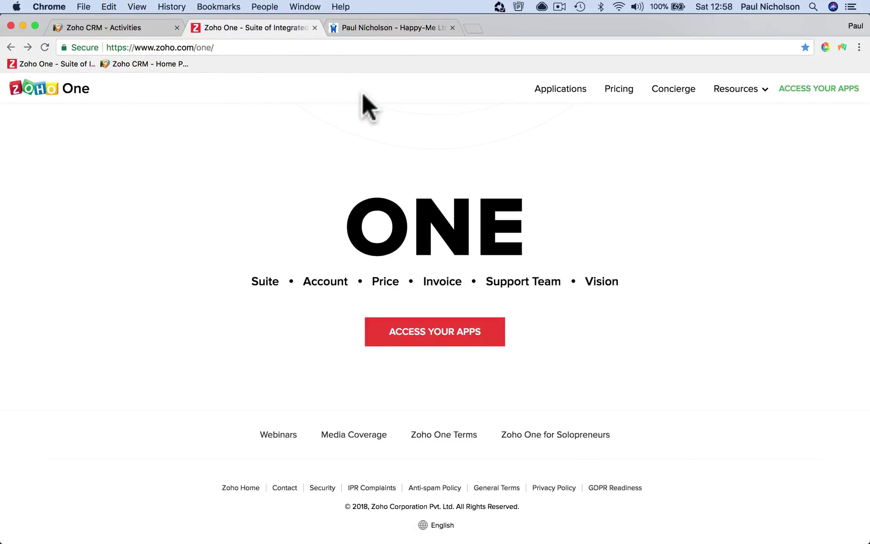
Switch to the Happy-Me support portal tab, then to the Zoho CRM Activities tab
{"action": "left_click", "coordinate": [370, 29]}
{"action": "left_click", "coordinate": [131, 30]}
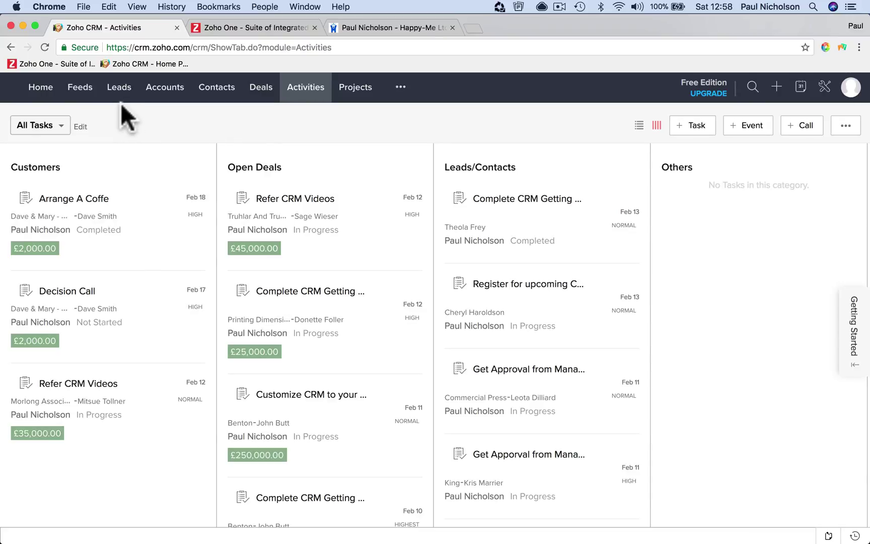
Open a contact's record from Contacts, start an email to them, then close it unsent
{"action": "left_click", "coordinate": [217, 91]}
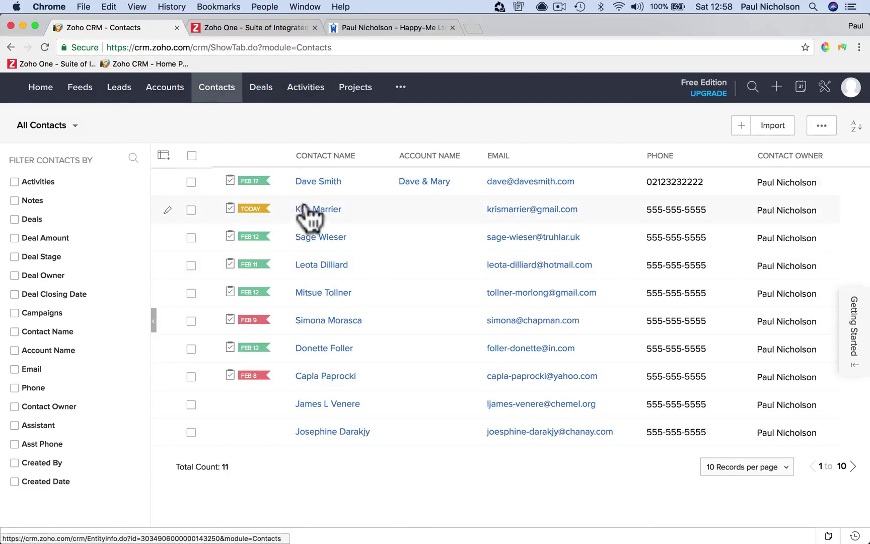
{"action": "left_click", "coordinate": [314, 179]}
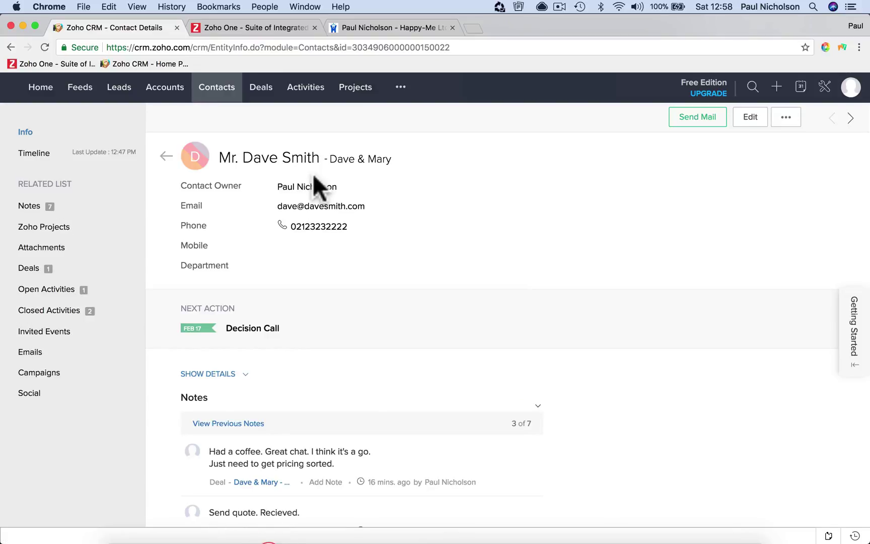
{"action": "left_click", "coordinate": [697, 117]}
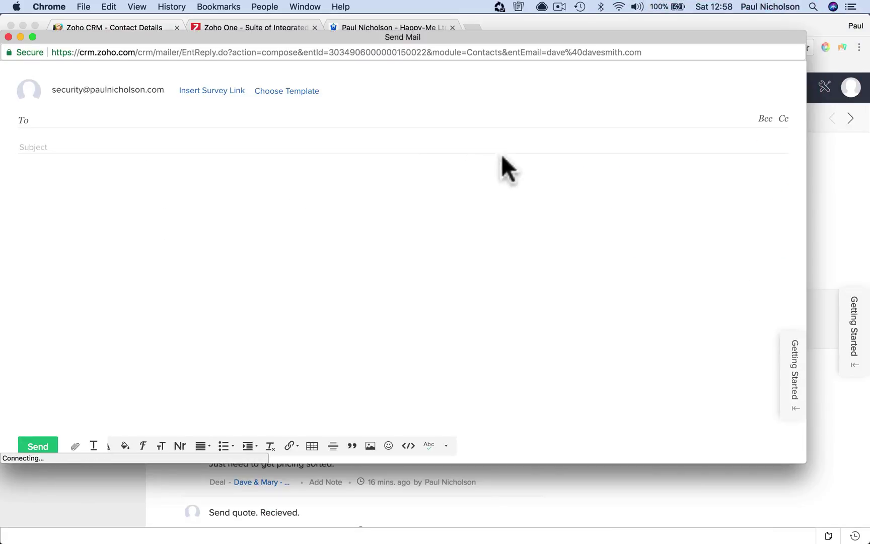
{"action": "left_click", "coordinate": [170, 135]}
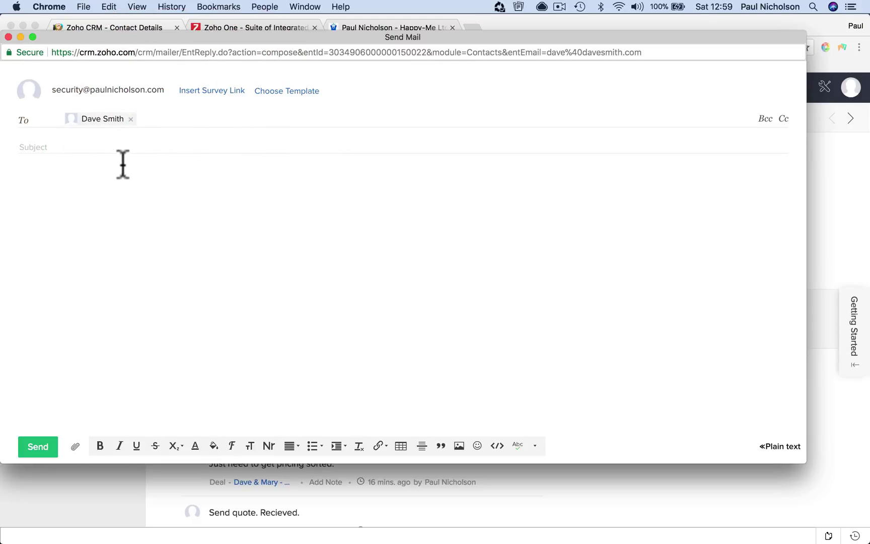
{"action": "left_click", "coordinate": [9, 37]}
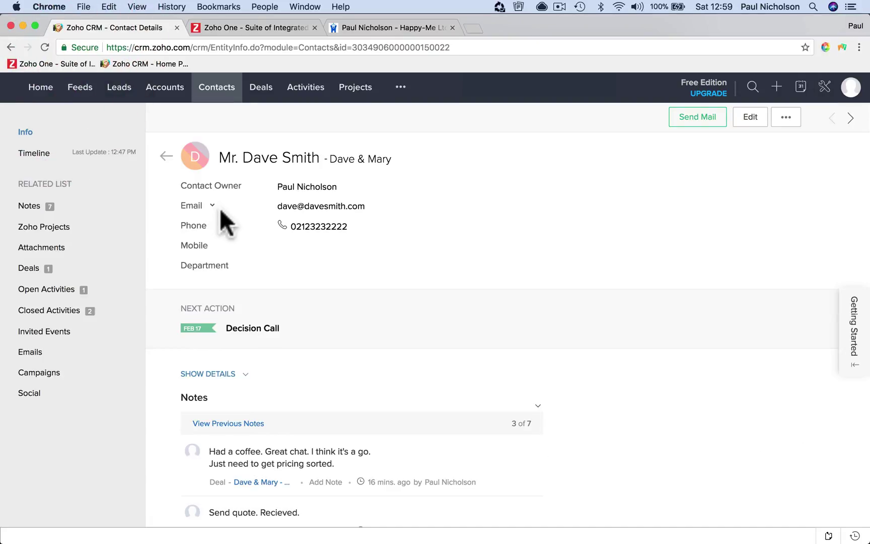
Glance at the Zoho One tab, then browse the CRM Accounts, Leads and Contacts lists
{"action": "left_click", "coordinate": [254, 25]}
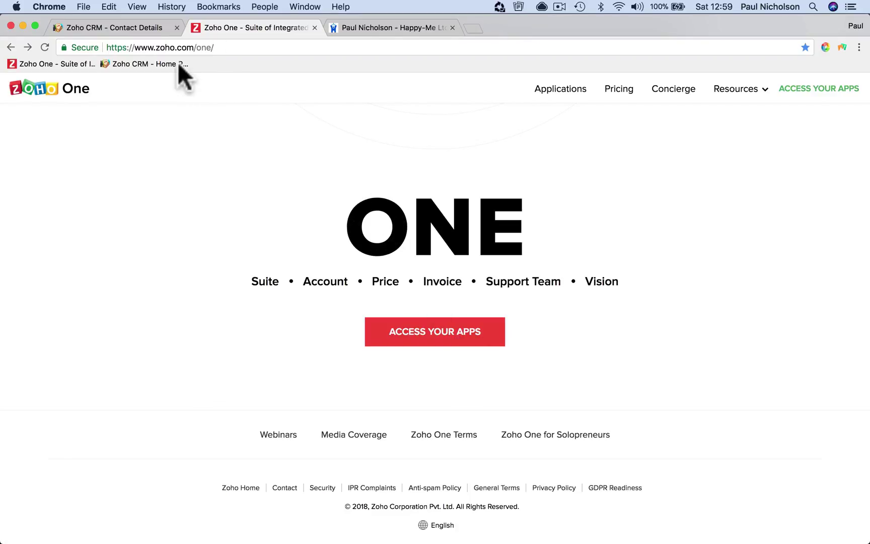
{"action": "left_click", "coordinate": [149, 28]}
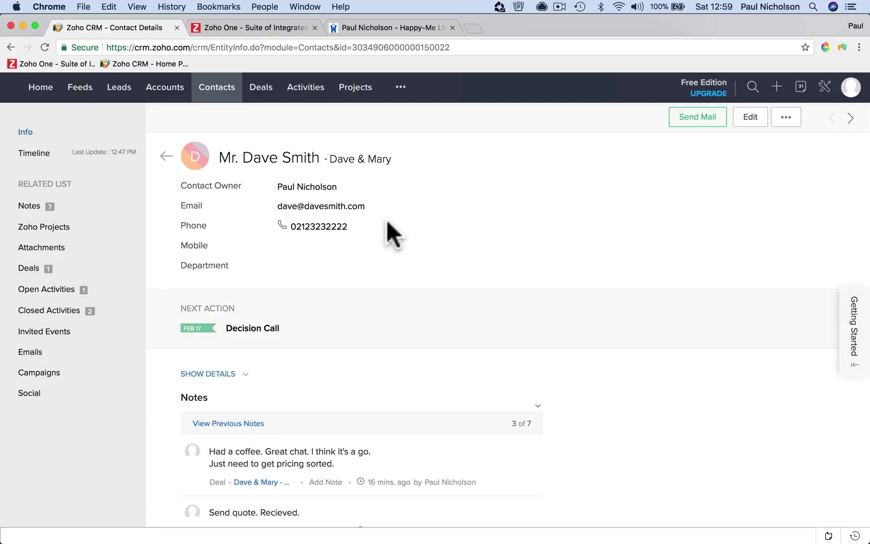
{"action": "left_click", "coordinate": [165, 90]}
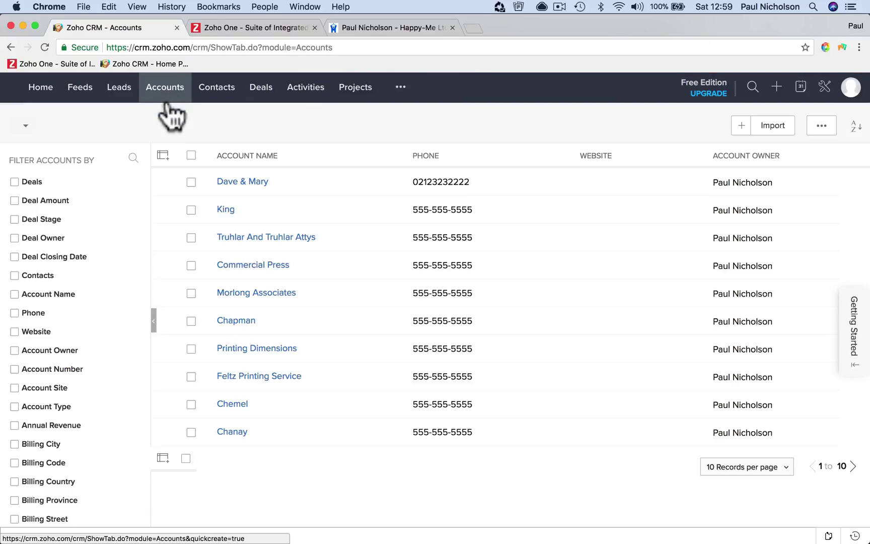
{"action": "left_click", "coordinate": [130, 91]}
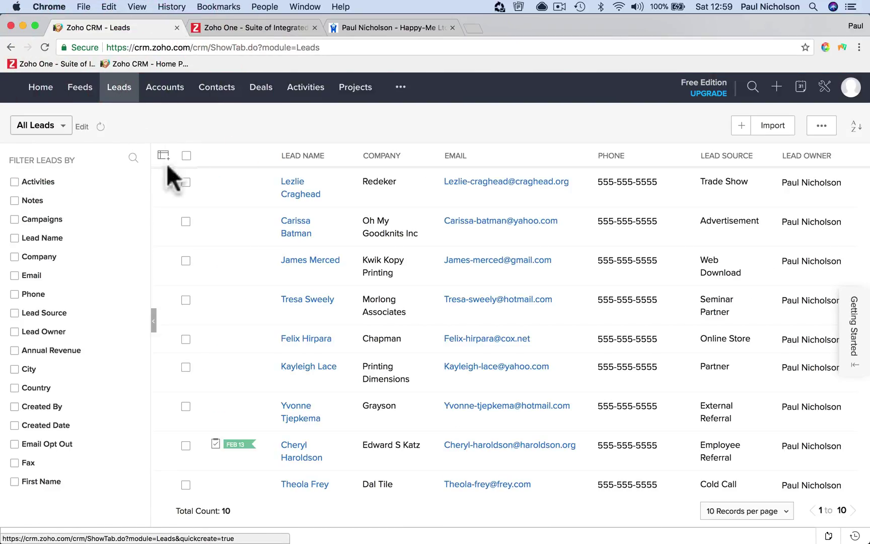
{"action": "left_click", "coordinate": [163, 95]}
{"action": "left_click", "coordinate": [211, 95]}
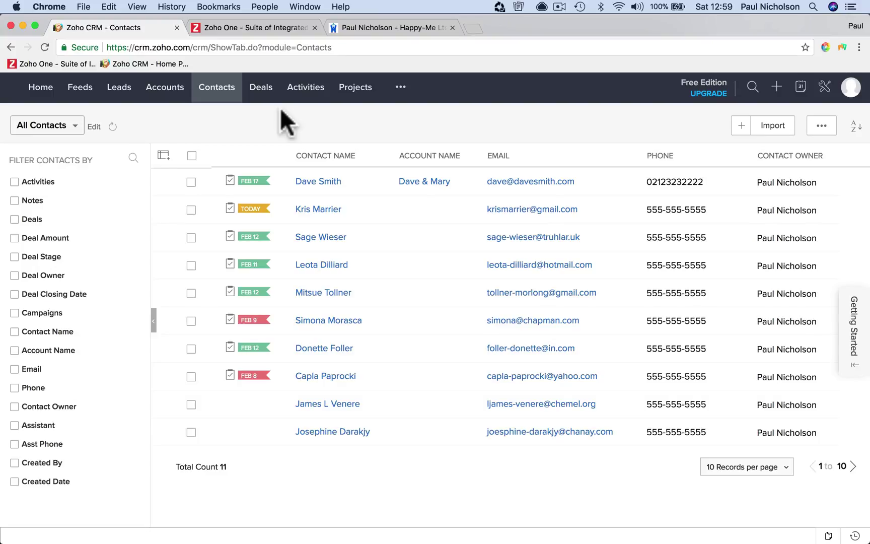
View the Activities task board, then open the Projects module
{"action": "left_click", "coordinate": [305, 97]}
{"action": "scroll", "coordinate": [332, 206], "scroll_direction": "down", "scroll_amount": 10}
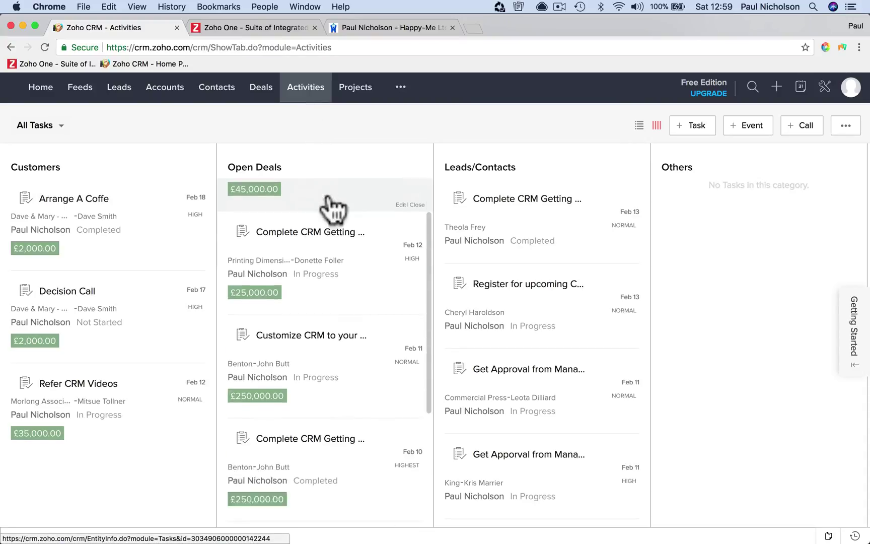
{"action": "scroll", "coordinate": [333, 205], "scroll_direction": "up", "scroll_amount": 10}
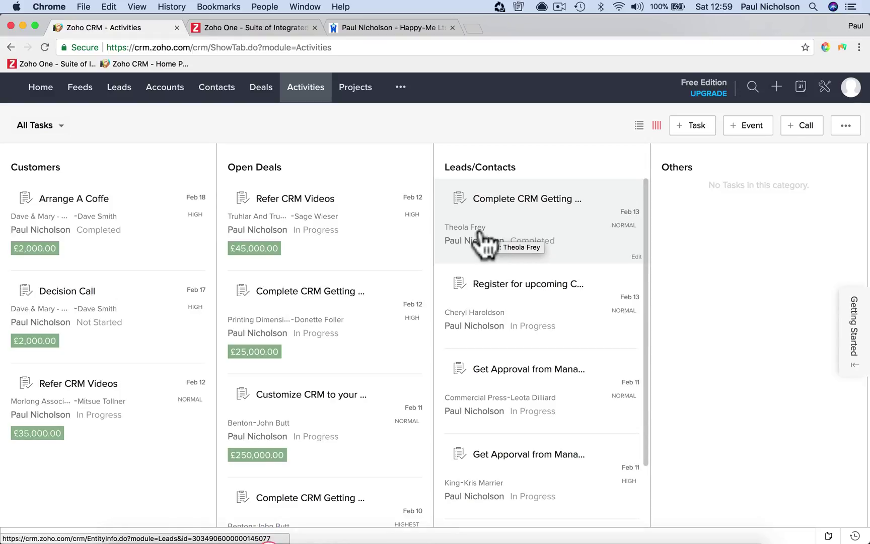
{"action": "left_click", "coordinate": [372, 127]}
{"action": "left_click", "coordinate": [358, 95]}
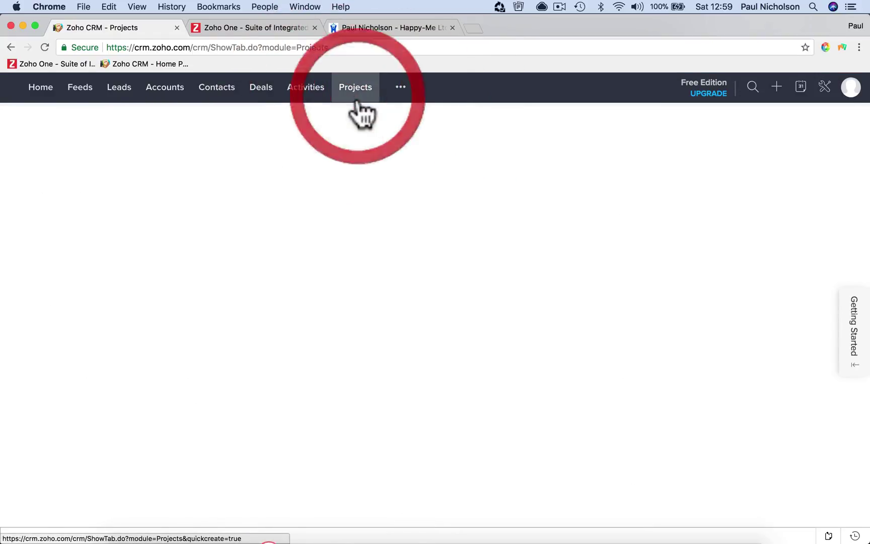